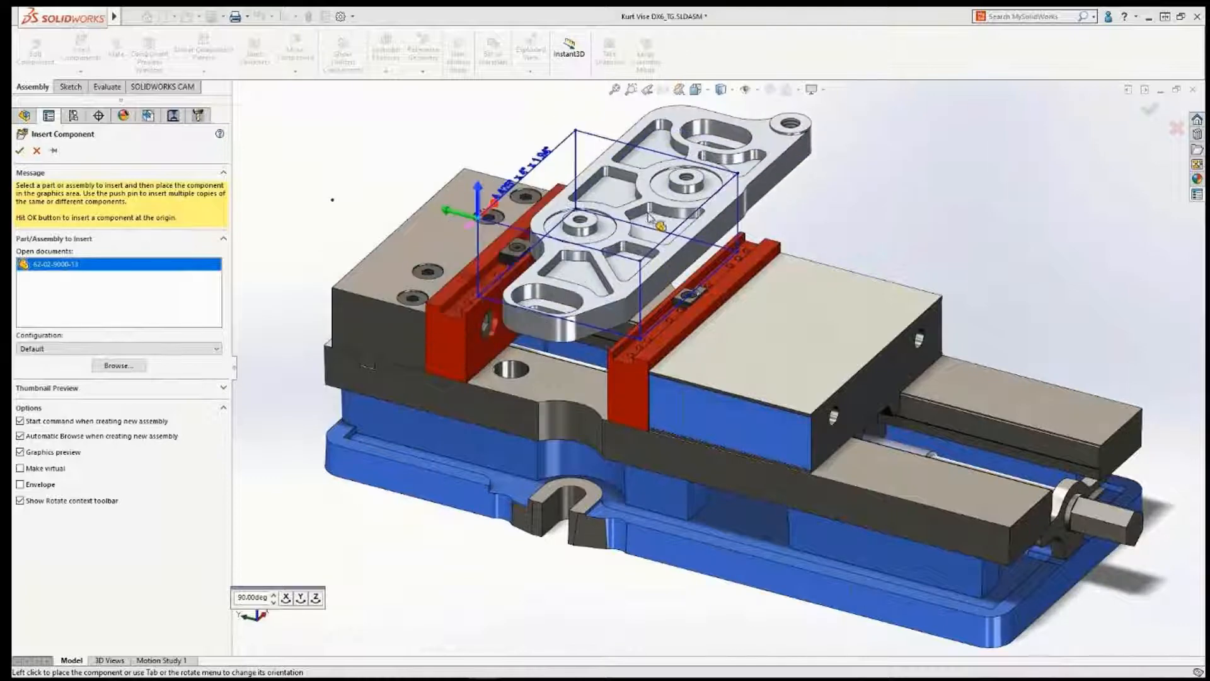
{"action": "left_click", "coordinate": [686, 213]}
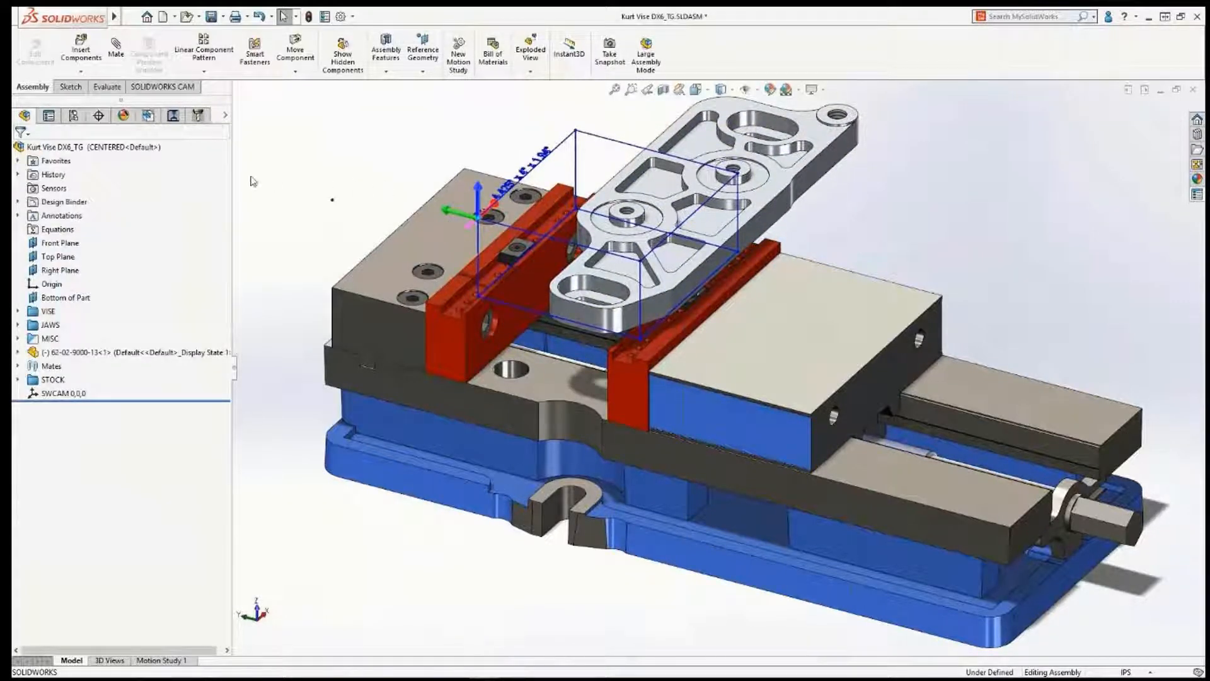
{"action": "left_click", "coordinate": [18, 160]}
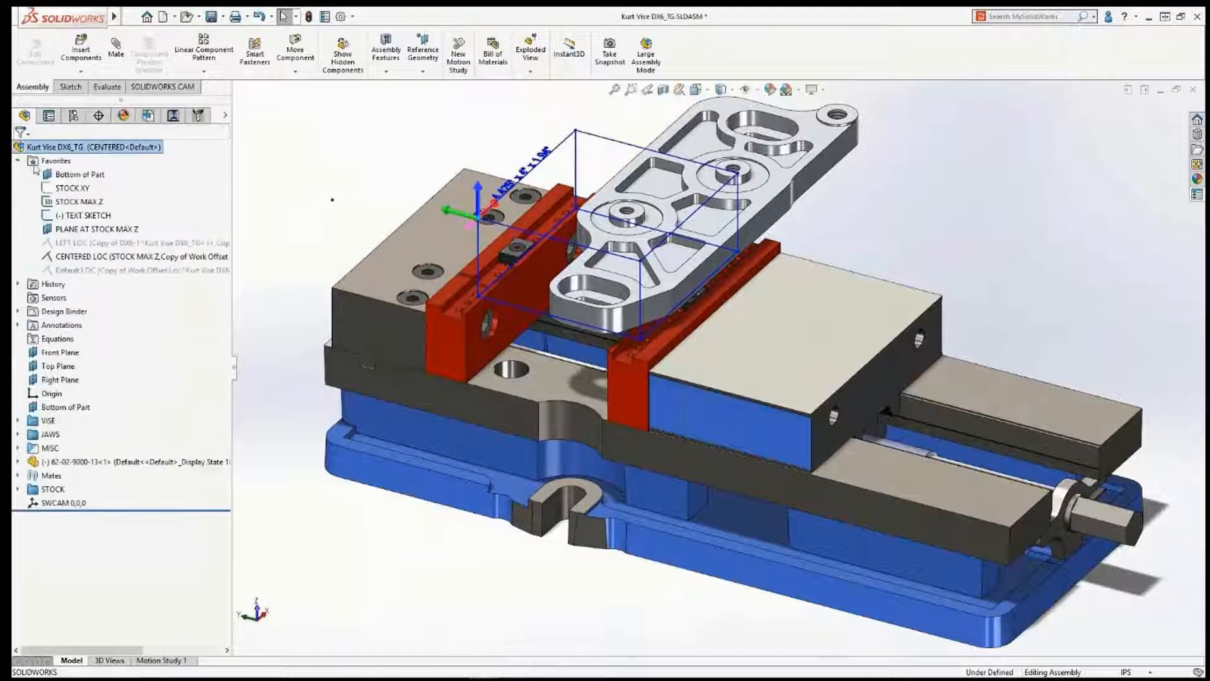
{"action": "left_click", "coordinate": [78, 176]}
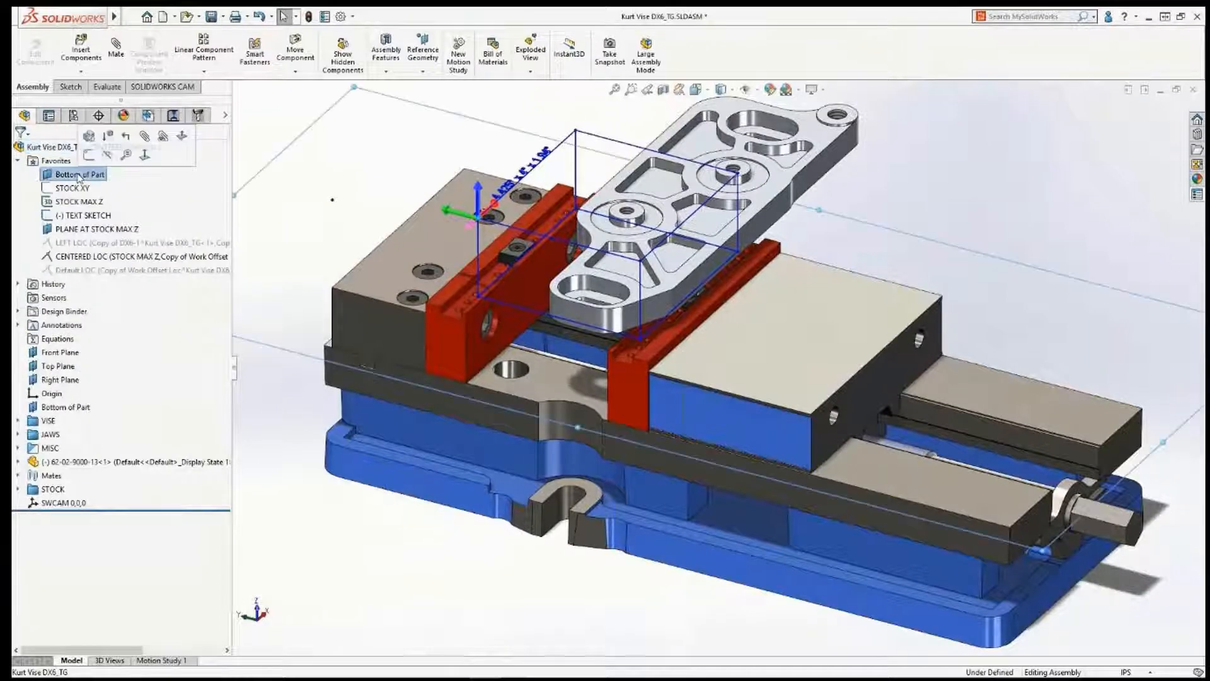
{"action": "left_click", "coordinate": [145, 136]}
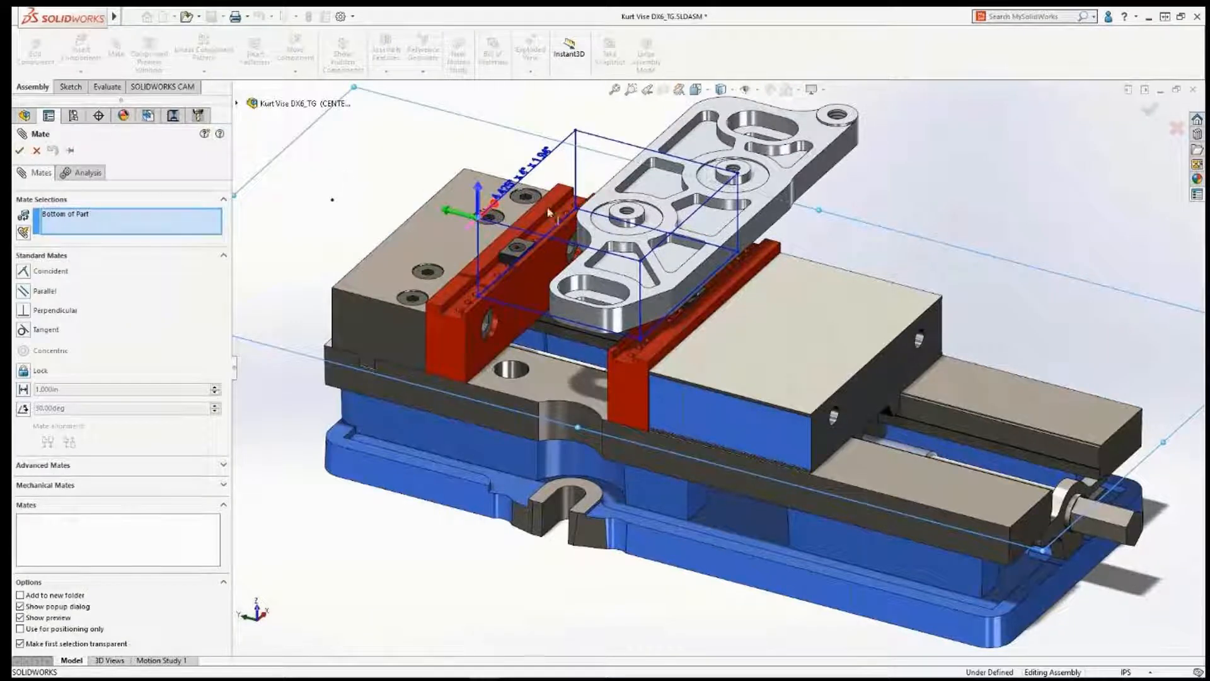
{"action": "left_click", "coordinate": [755, 238]}
{"action": "right_click", "coordinate": [755, 240]}
{"action": "right_click", "coordinate": [755, 240]}
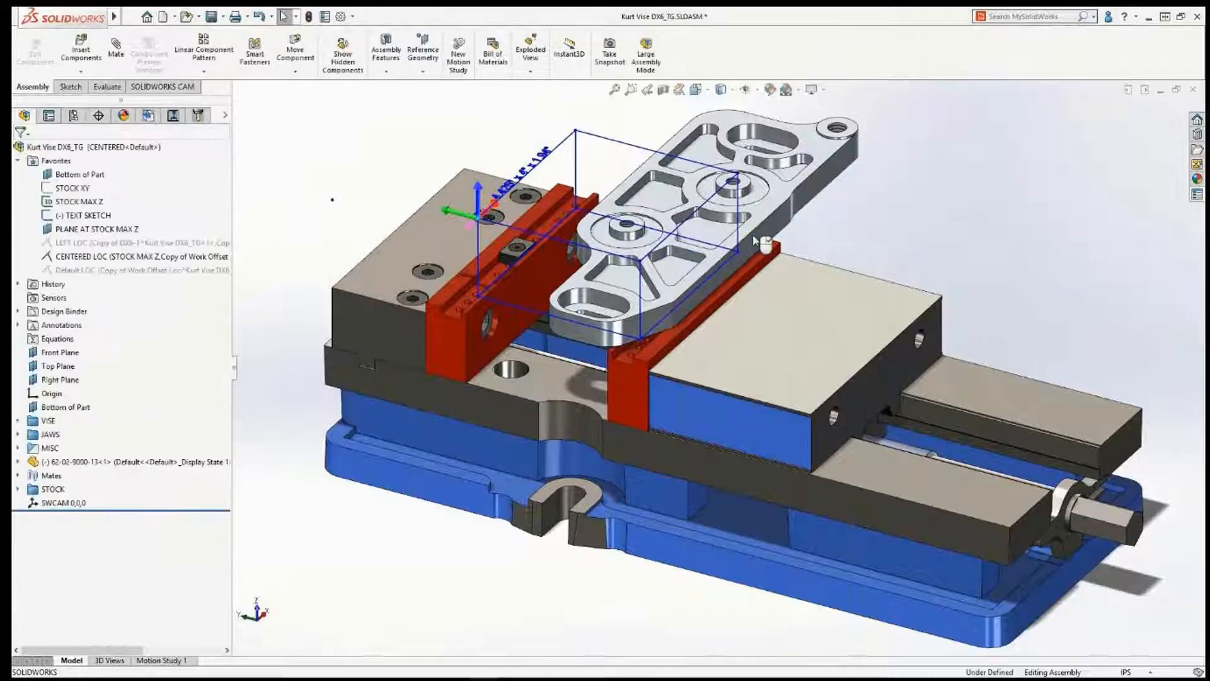
{"action": "left_click_drag", "start_coordinate": [693, 244], "coordinate": [619, 287]}
{"action": "middle_click_drag", "start_coordinate": [620, 287], "coordinate": [617, 349]}
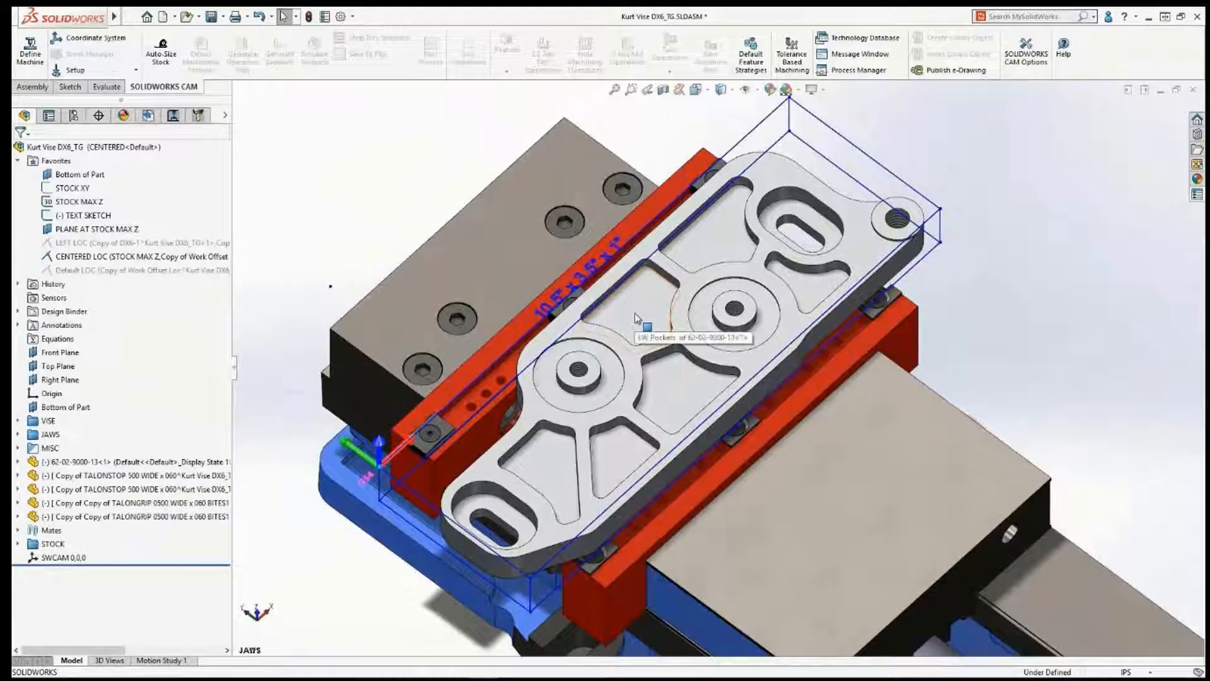
Step: In the fixture setup sheet drawing's custom properties, enter drawing number 1A098898 and description "Mounting Plate Fixture Setup"
{"action": "key", "text": "ctrl+Tab"}
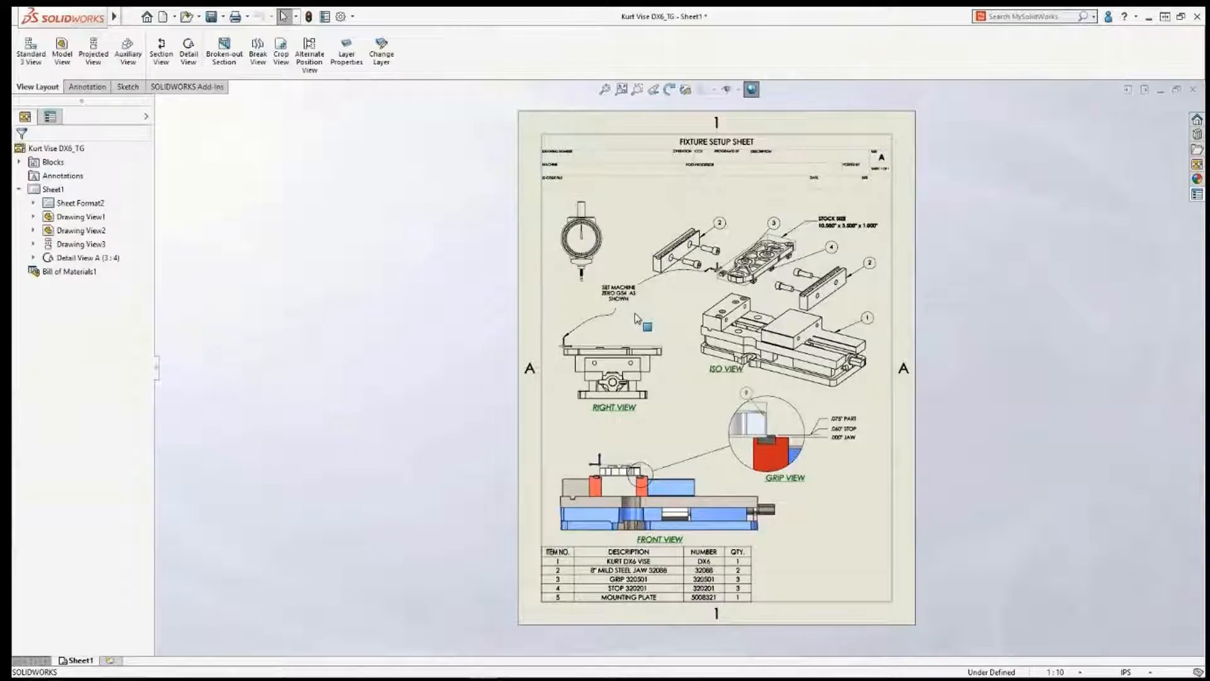
{"action": "right_click_drag", "start_coordinate": [492, 250], "coordinate": [514, 273]}
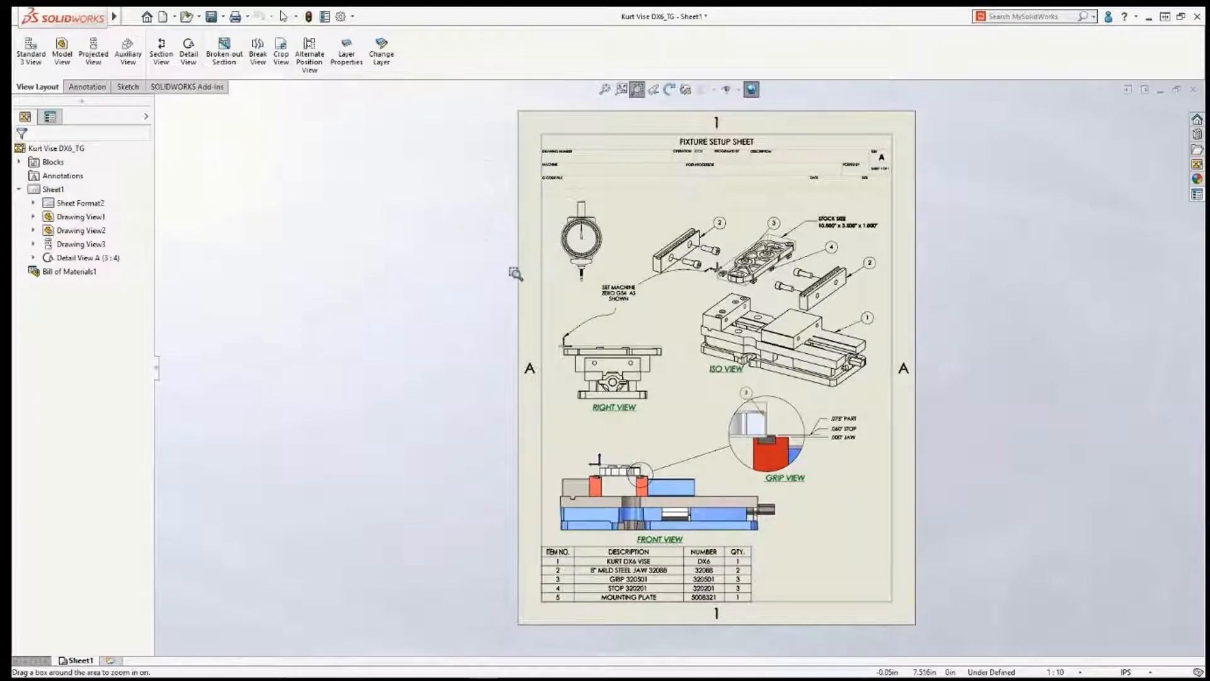
{"action": "mouse_move", "coordinate": [510, 121]}
{"action": "left_mouse_down"}
{"action": "mouse_move", "coordinate": [836, 364]}
{"action": "mouse_move", "coordinate": [945, 411]}
{"action": "left_mouse_up"}
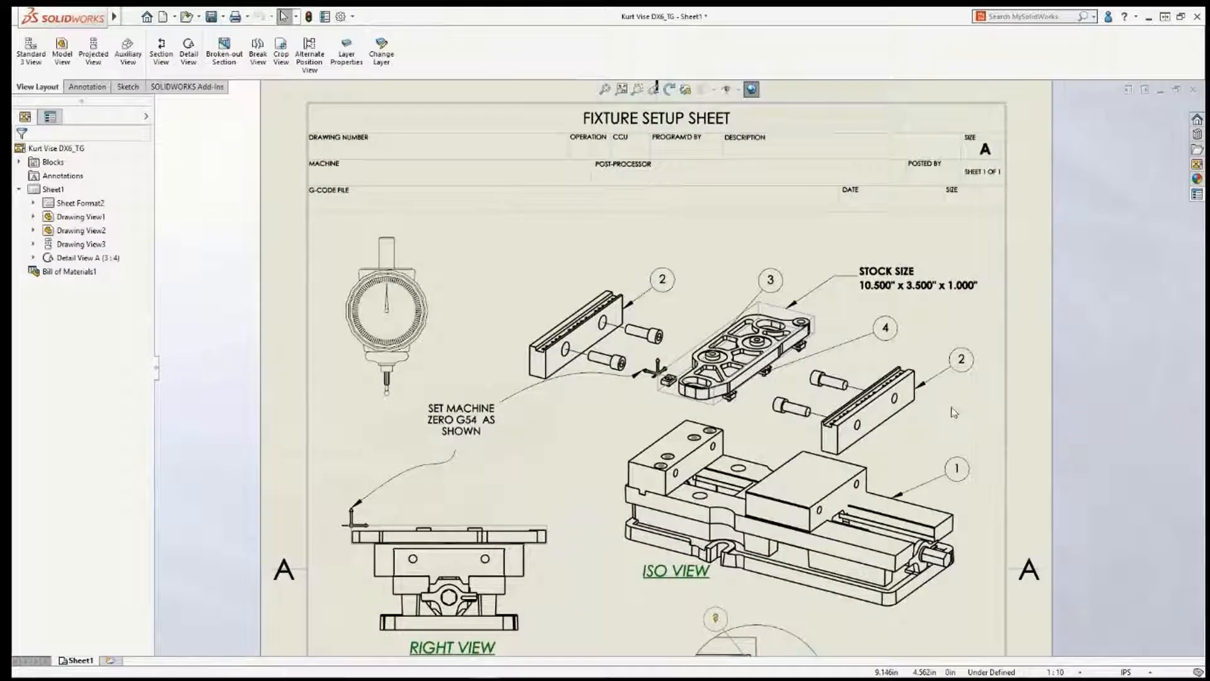
{"action": "left_click", "coordinate": [1196, 196]}
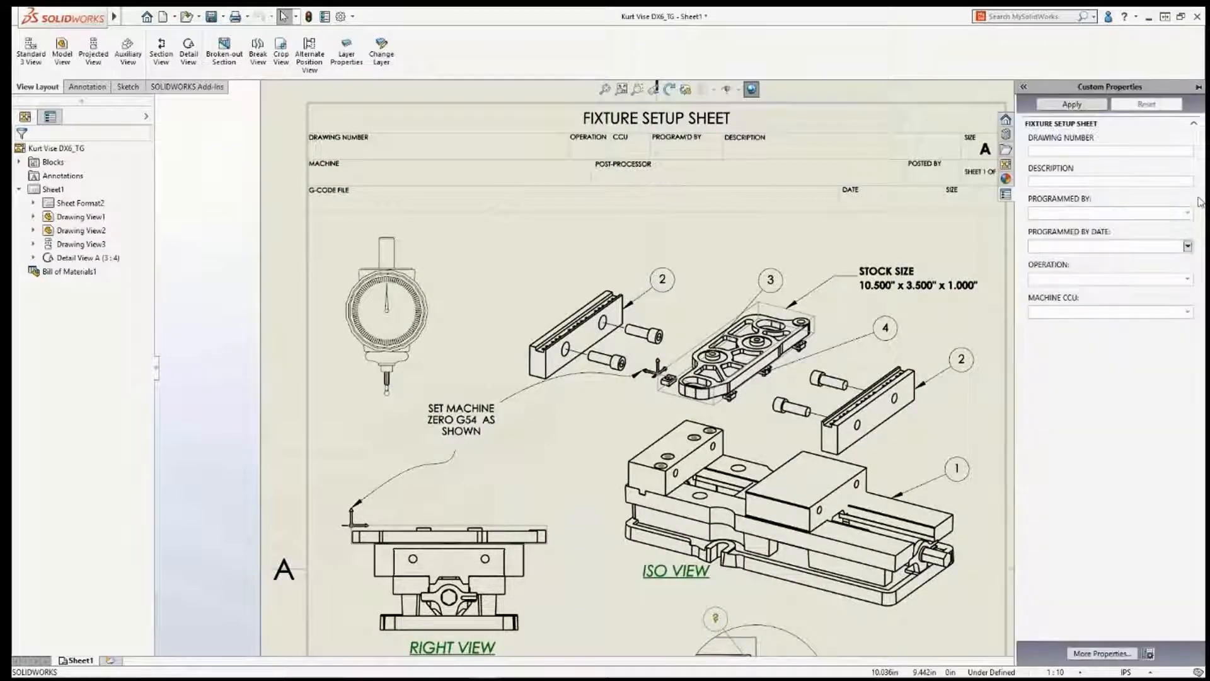
{"action": "left_click", "coordinate": [1045, 151]}
{"action": "type", "text": "1A098898"}
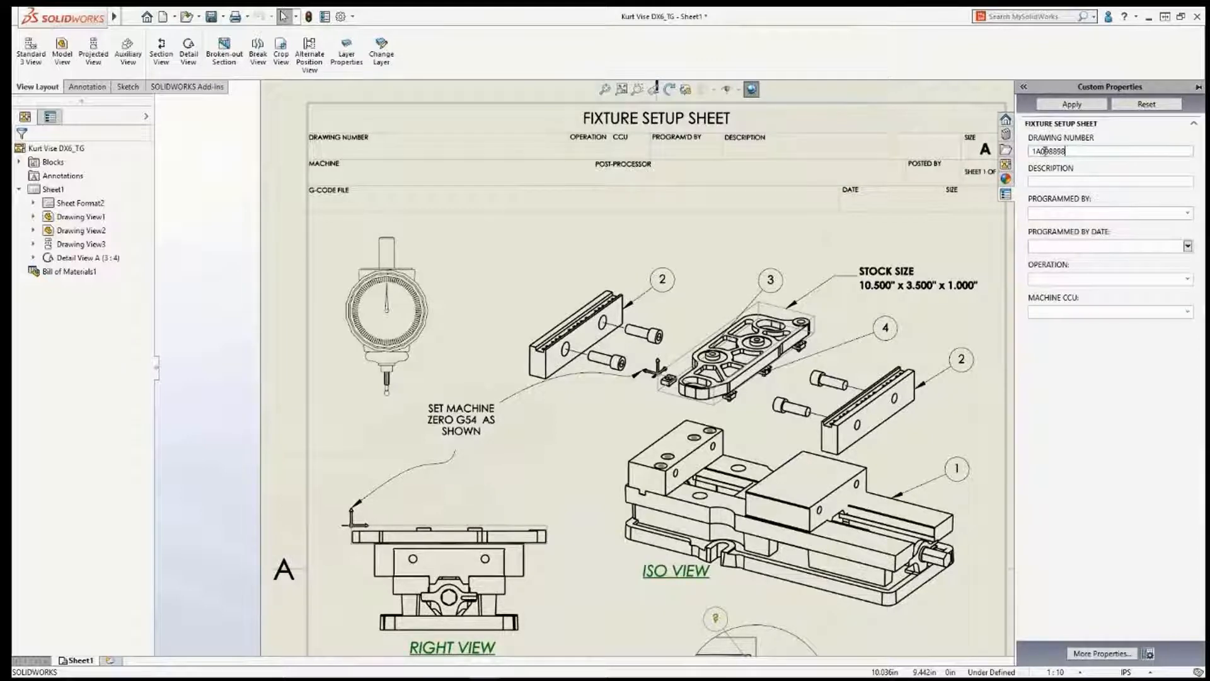
{"action": "left_click", "coordinate": [1038, 182]}
{"action": "type", "text": "Mounting Plate Fixture Setup"}
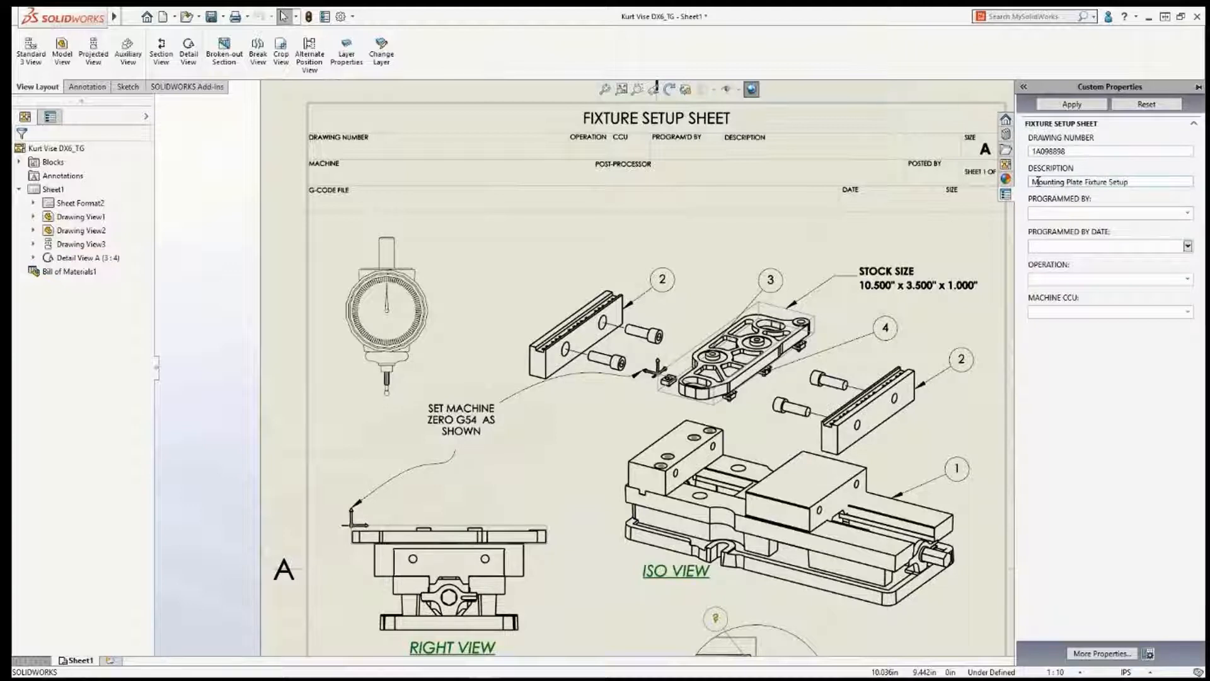
Step: Choose the programmer's initials, date 02/11/2017, operation 030 and machine CCU 770, and apply the properties to the drawing
{"action": "left_click", "coordinate": [1187, 213]}
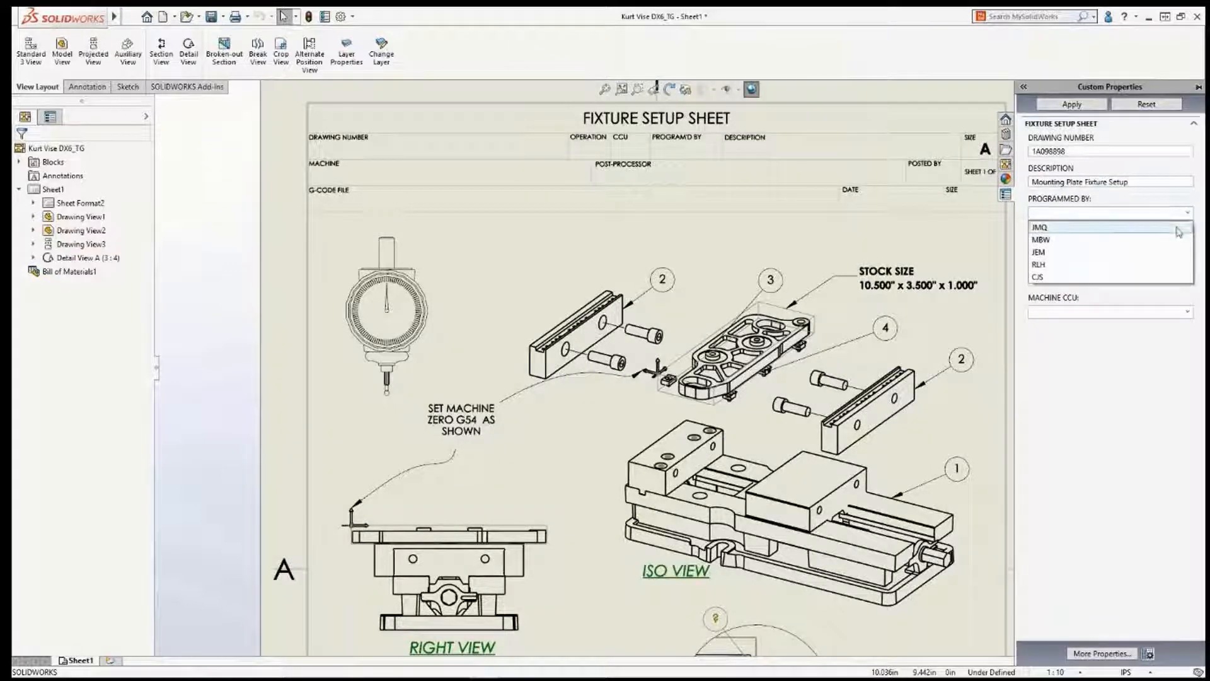
{"action": "left_click", "coordinate": [1163, 239]}
{"action": "left_click", "coordinate": [1188, 247]}
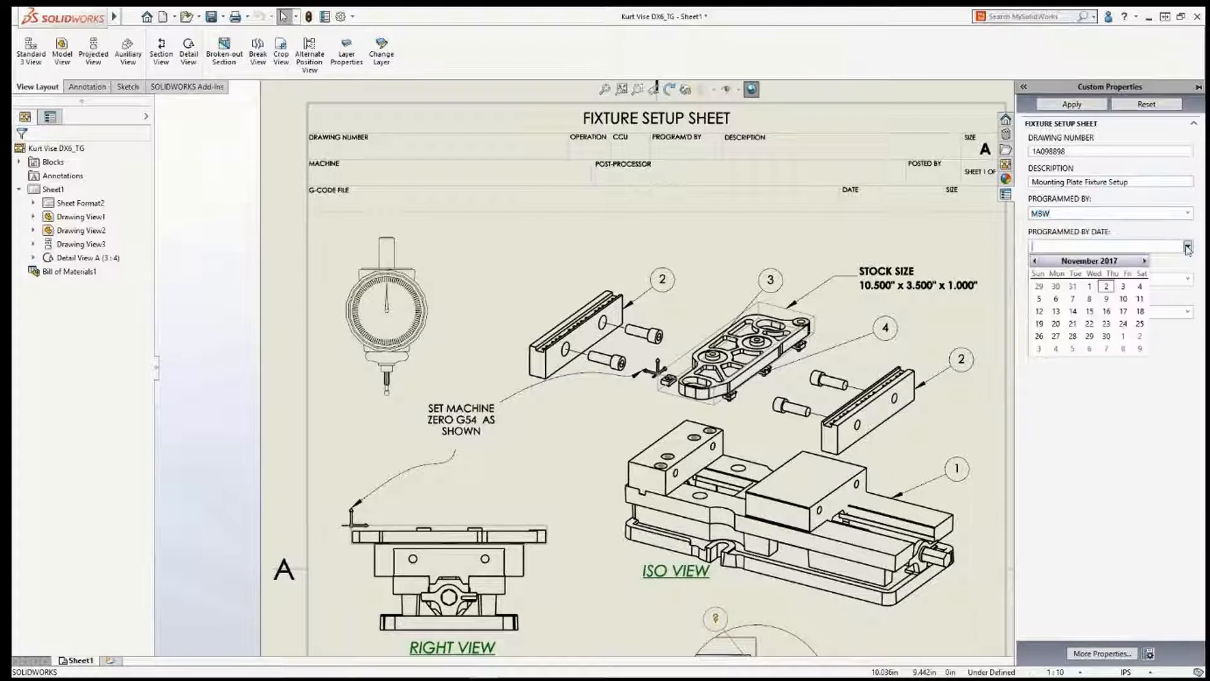
{"action": "left_click", "coordinate": [1106, 286]}
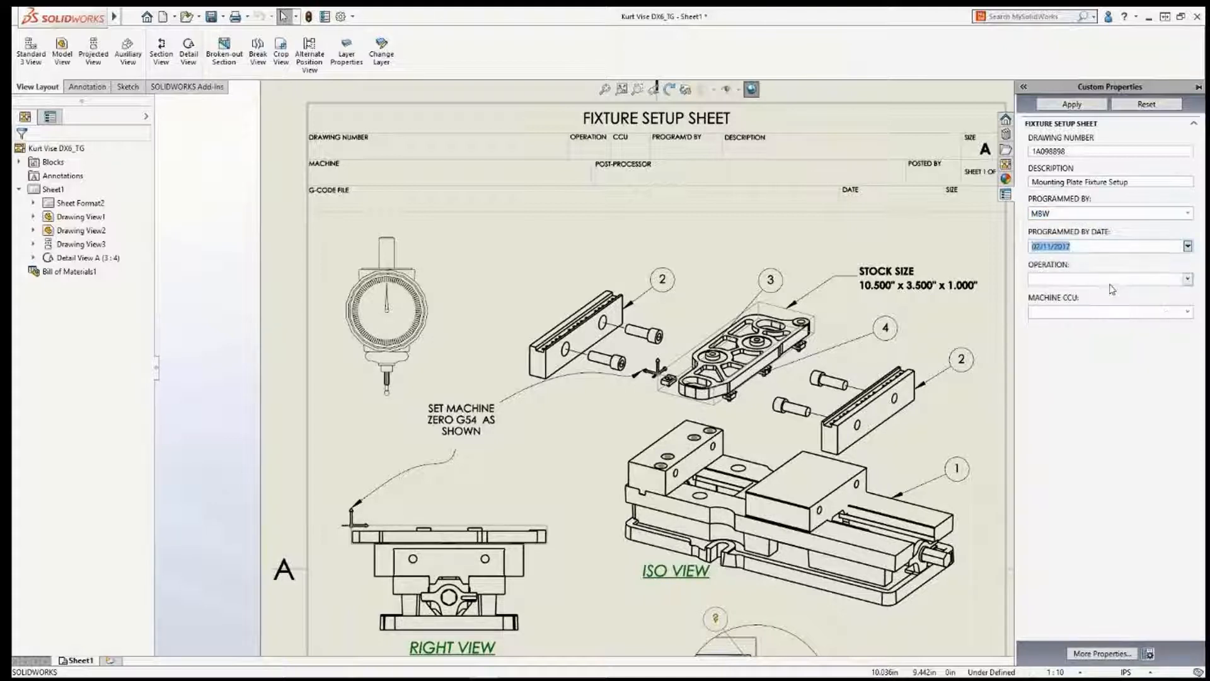
{"action": "left_click", "coordinate": [1182, 278]}
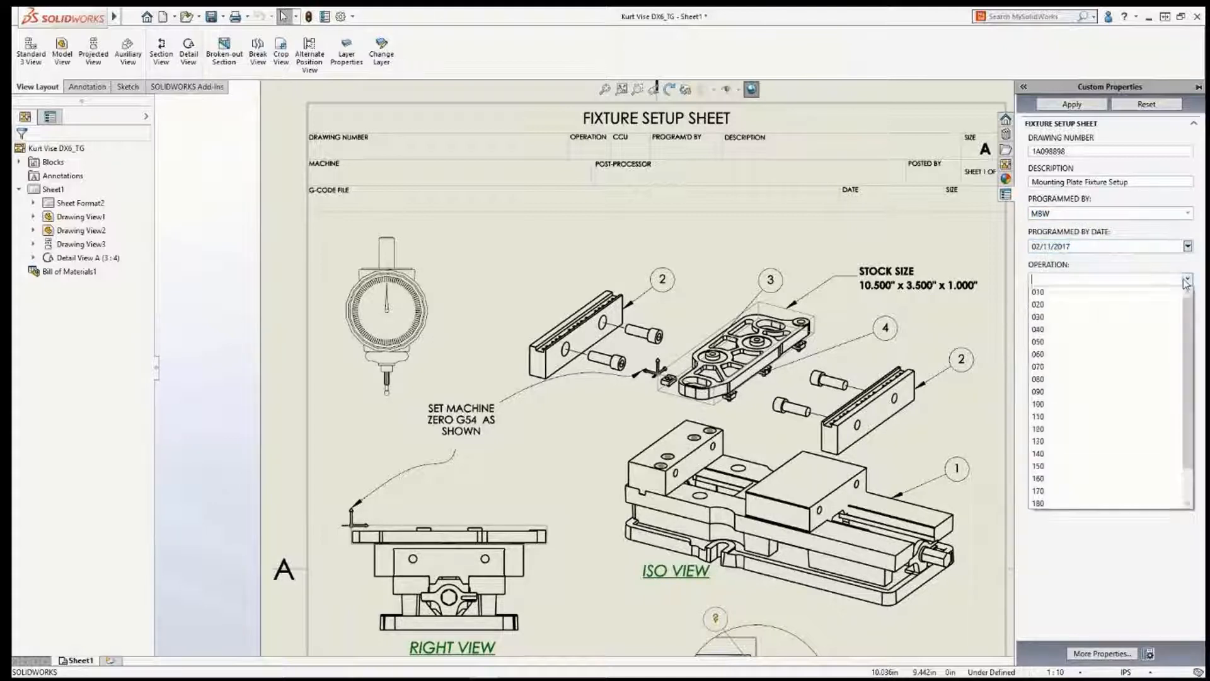
{"action": "left_click", "coordinate": [1119, 318]}
{"action": "left_click", "coordinate": [1188, 311]}
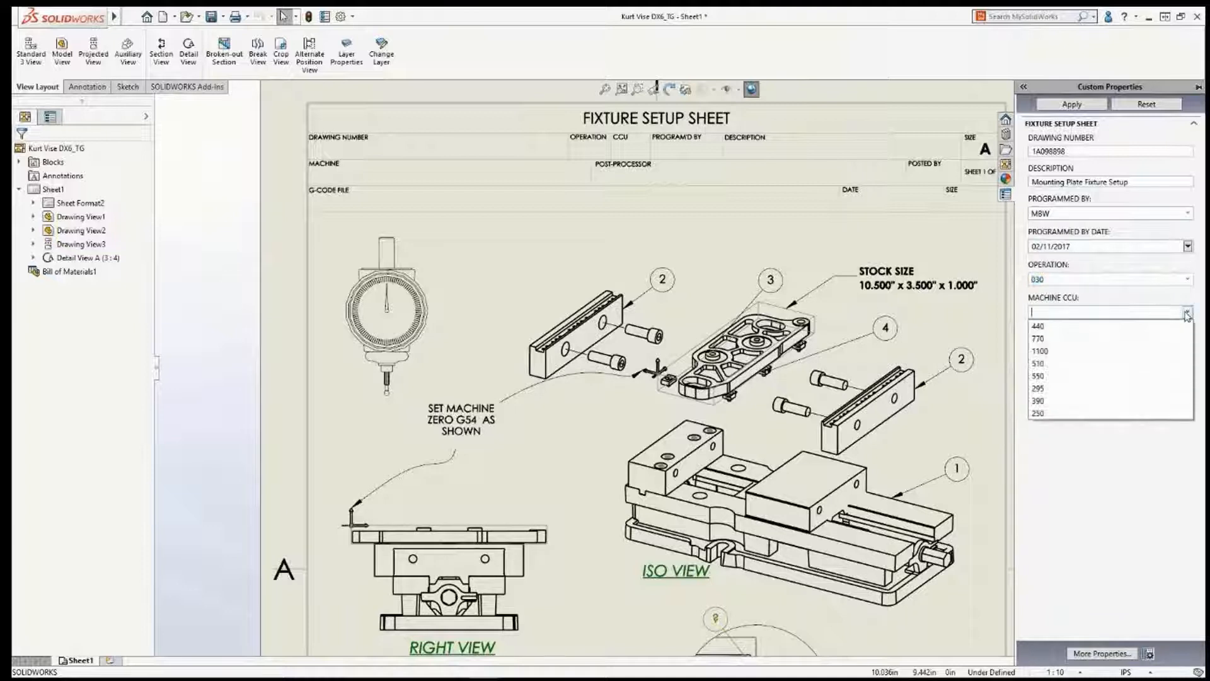
{"action": "left_click", "coordinate": [1135, 341]}
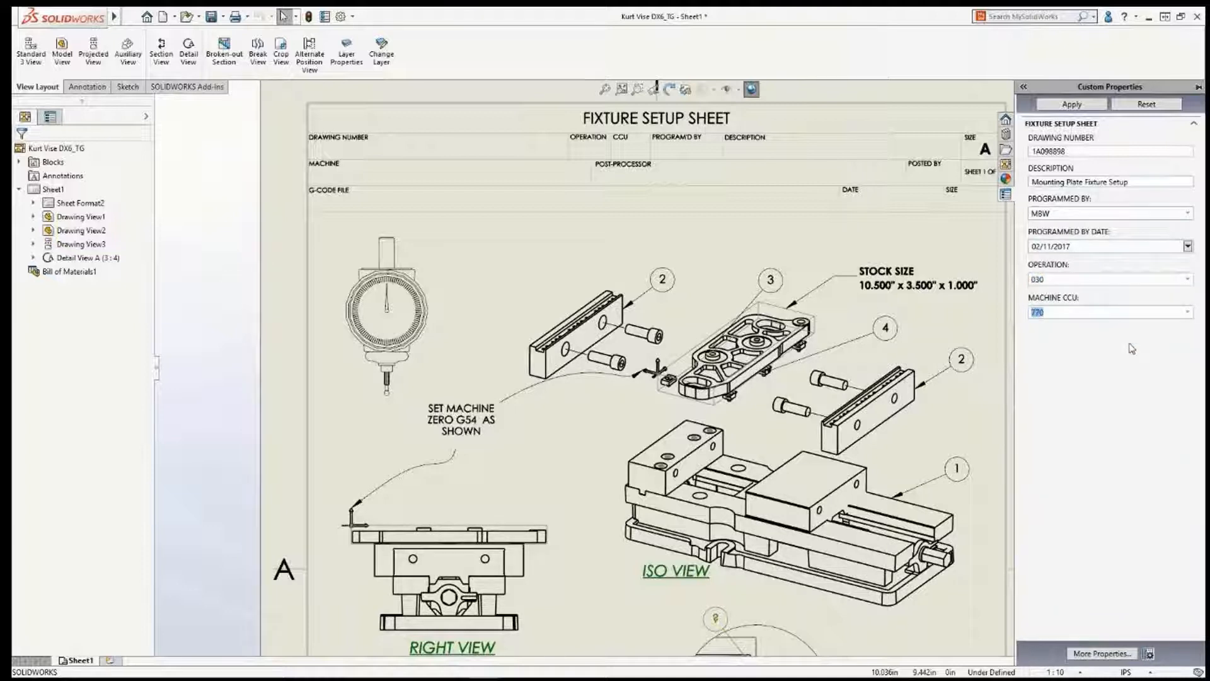
{"action": "left_click", "coordinate": [1072, 104]}
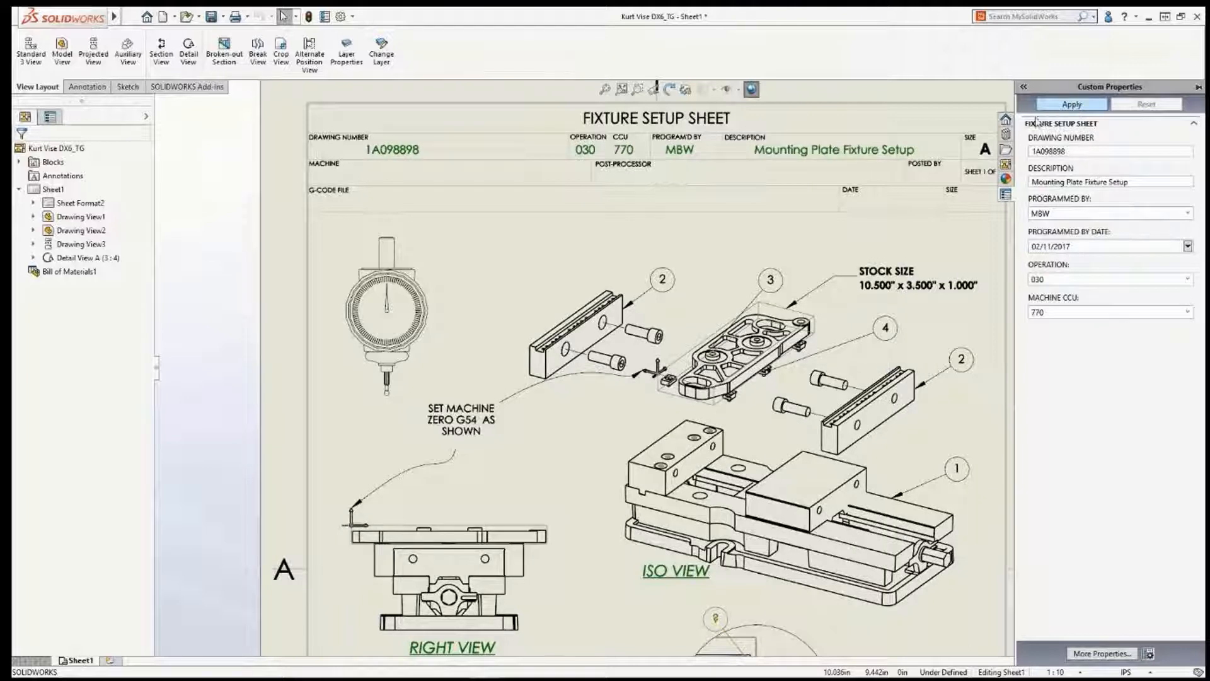
{"action": "left_click", "coordinate": [737, 225]}
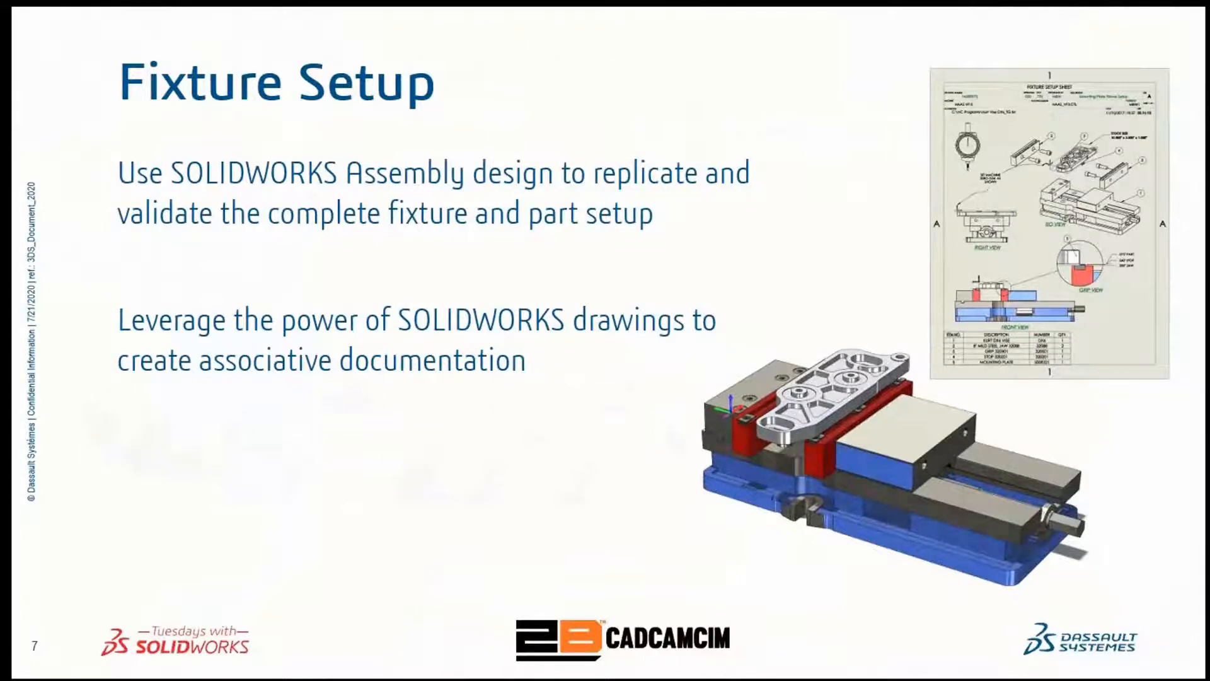
{"action": "key", "text": "Right"}
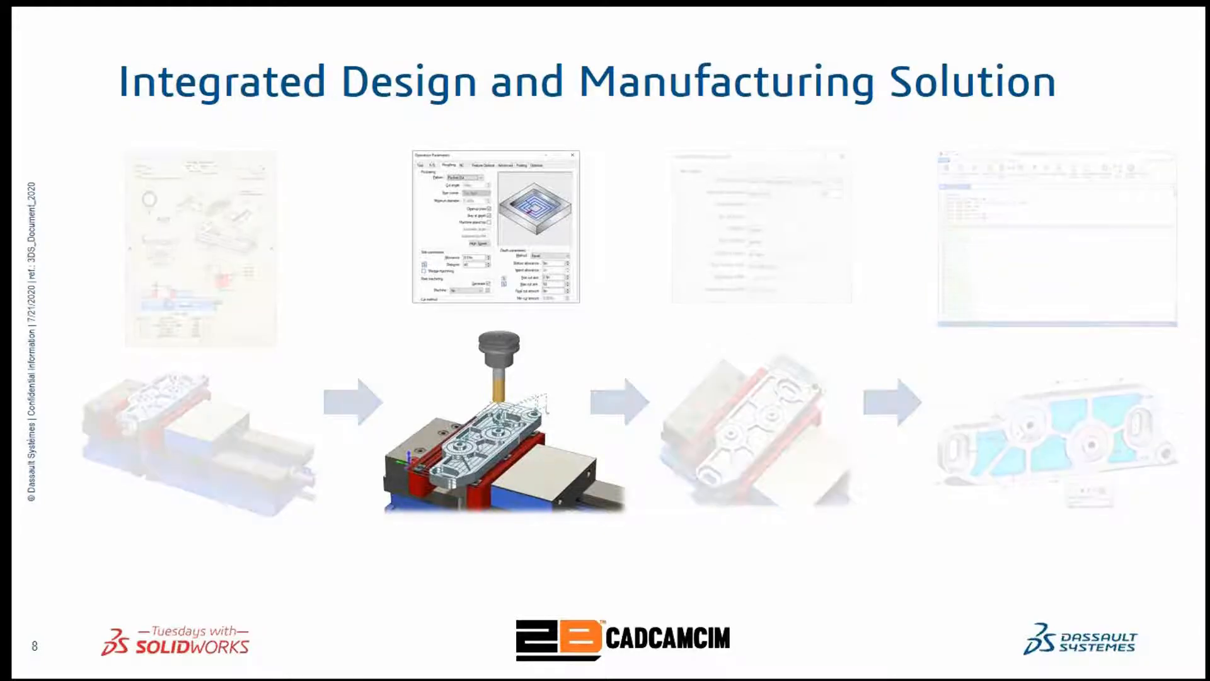
{"action": "key", "text": "Right"}
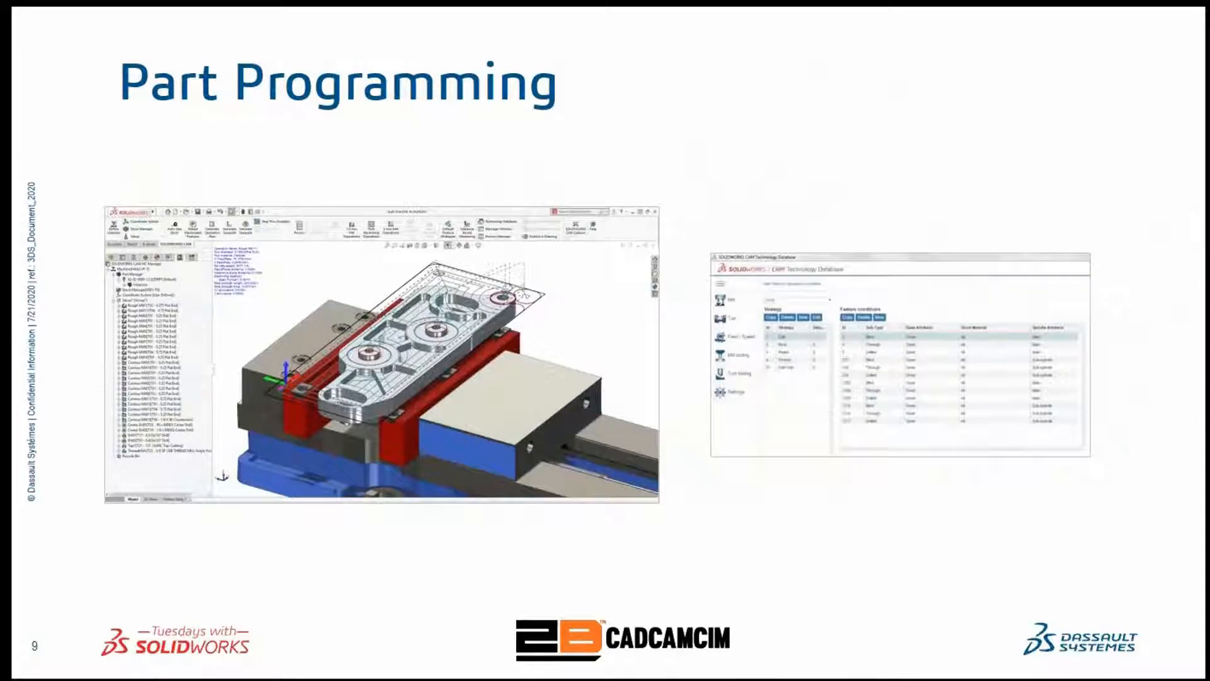
{"action": "key", "text": "Right"}
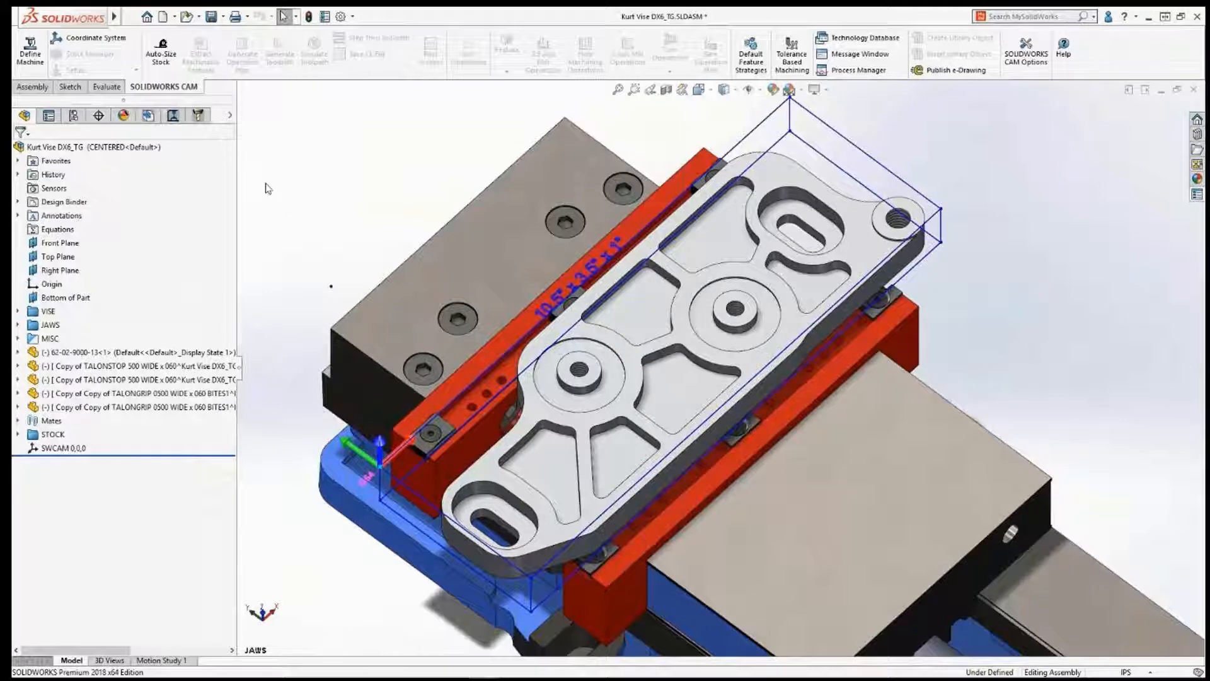
Step: Edit the CAM machine definition of the vise assembly and make HAAS VF-3 the active mill machine
{"action": "left_click", "coordinate": [148, 116]}
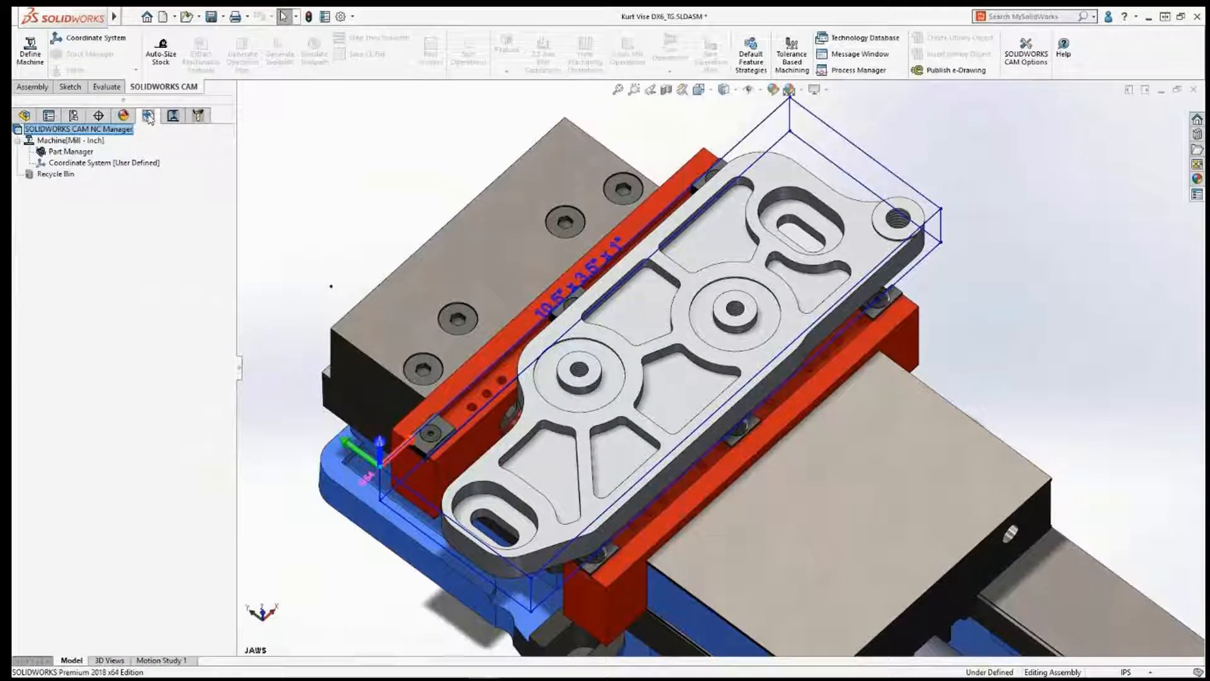
{"action": "right_click", "coordinate": [88, 140]}
{"action": "left_click", "coordinate": [133, 148]}
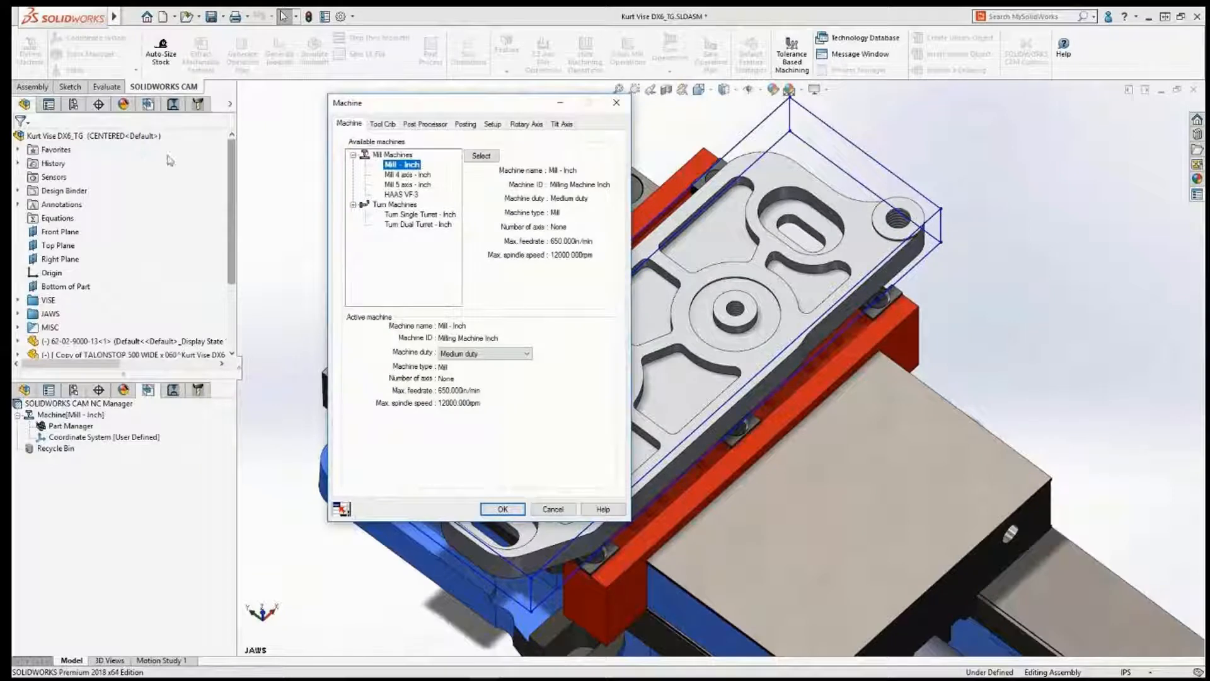
{"action": "left_click", "coordinate": [401, 194]}
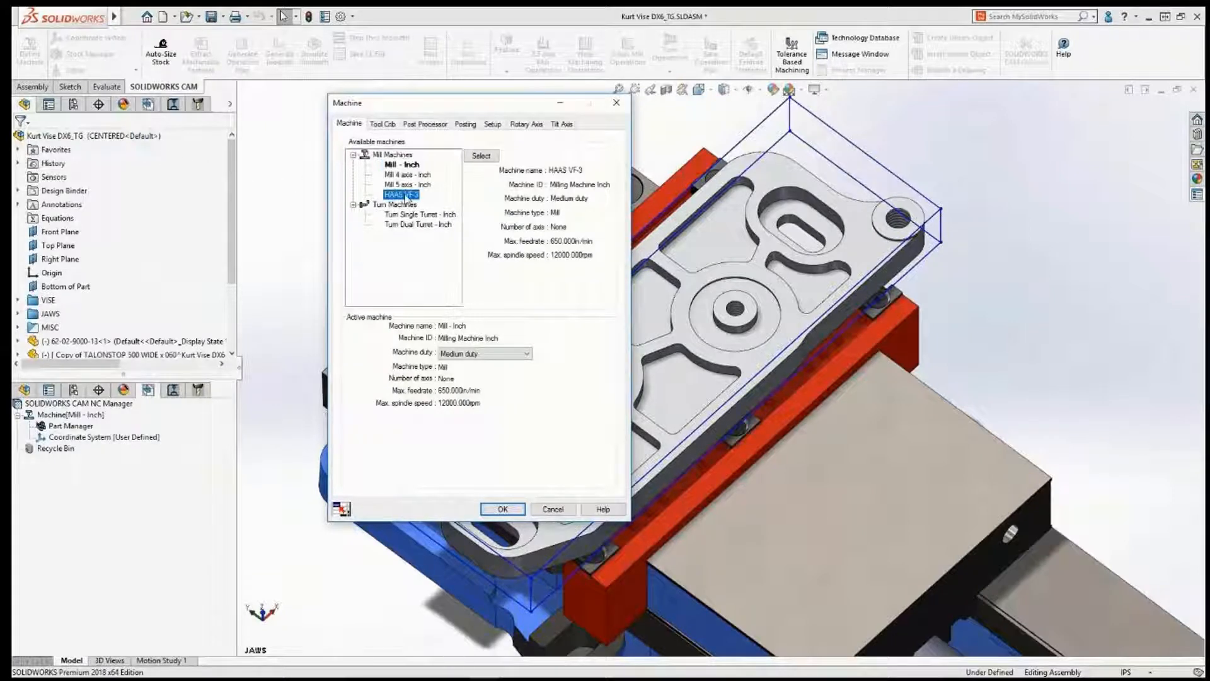
{"action": "left_click", "coordinate": [483, 158]}
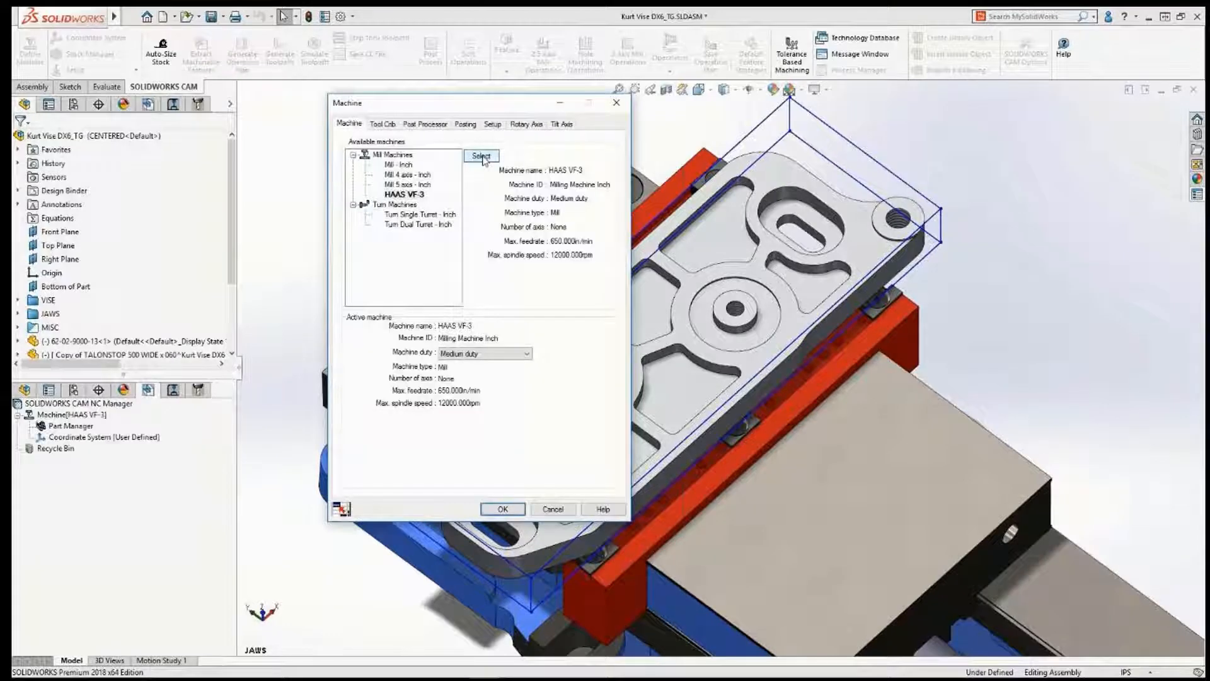
Step: Check the machine's post processor and the tools in Tool Crib 2 (Inch), and accept the machine definition
{"action": "left_click", "coordinate": [424, 126]}
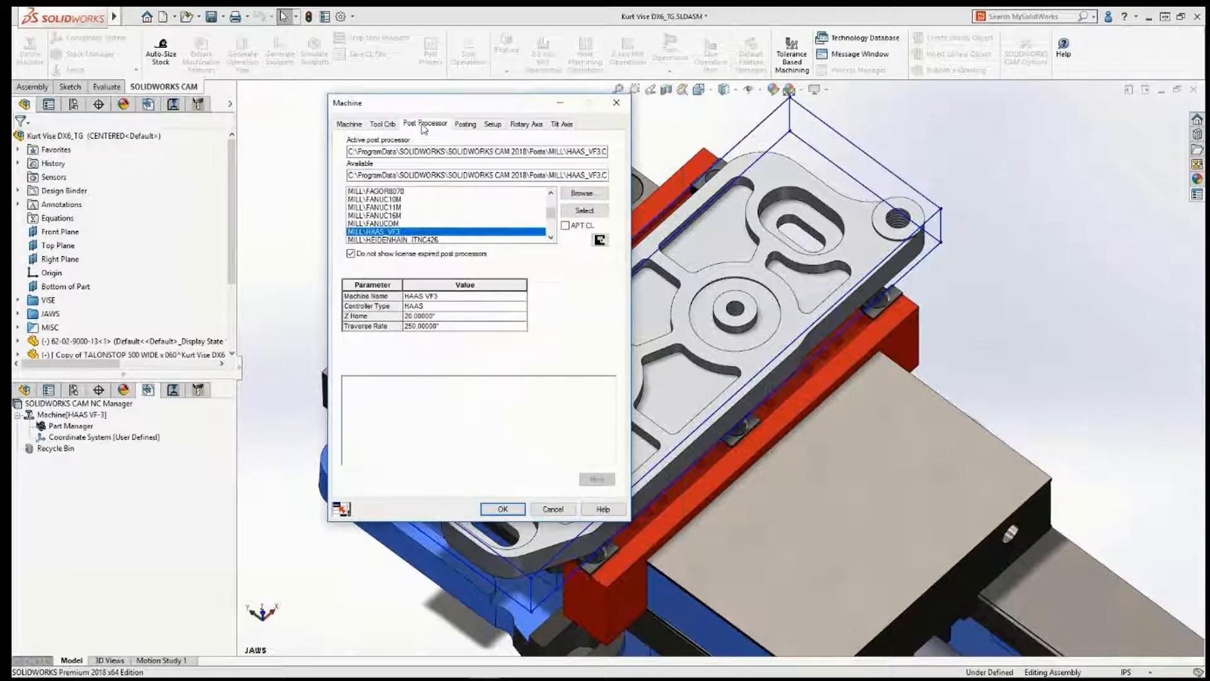
{"action": "left_click", "coordinate": [388, 125]}
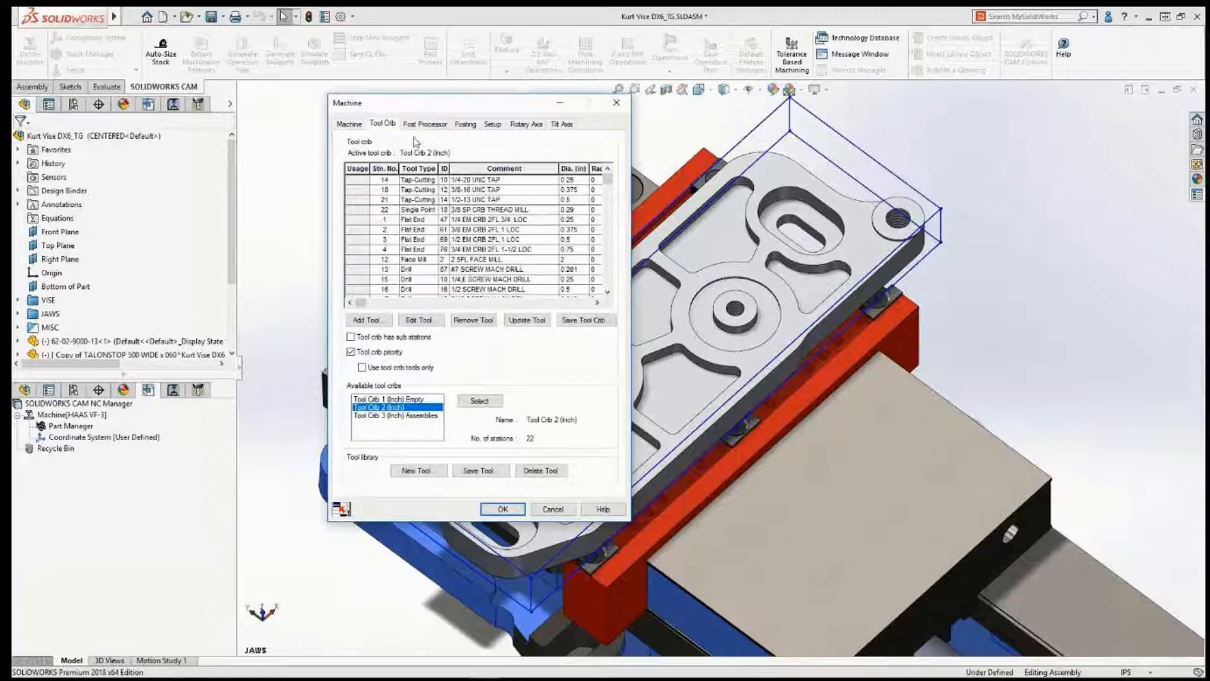
{"action": "left_click_drag", "start_coordinate": [607, 182], "coordinate": [607, 196]}
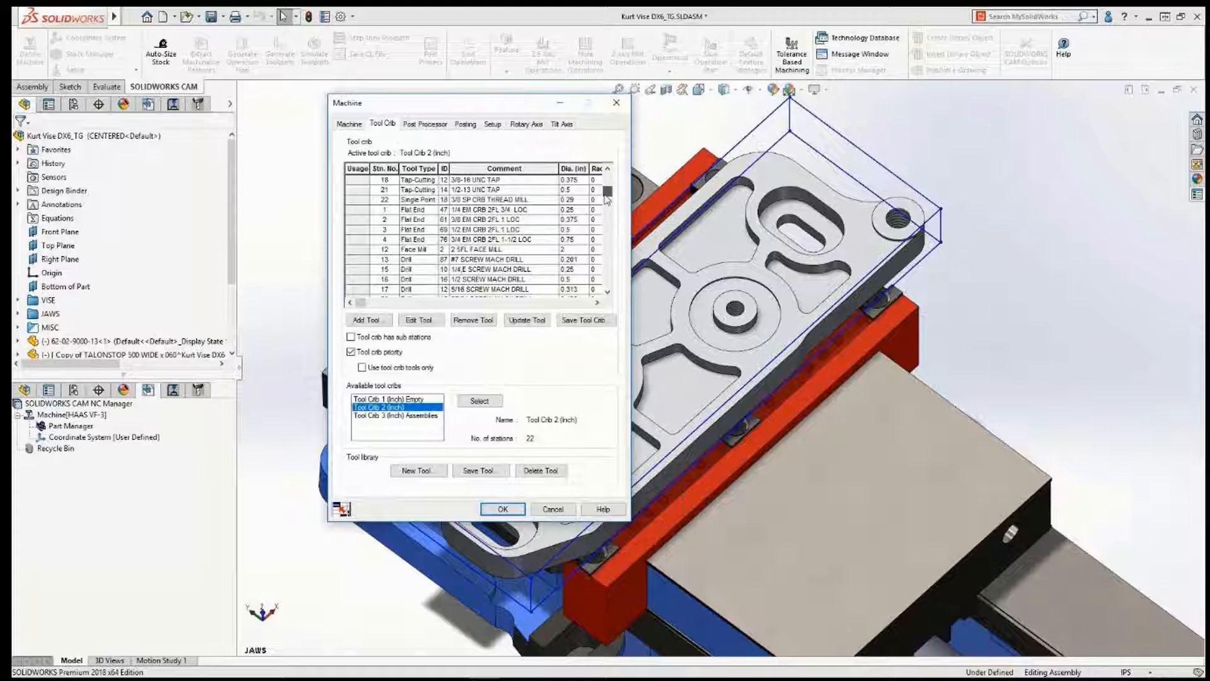
{"action": "left_click_drag", "start_coordinate": [607, 198], "coordinate": [597, 254]}
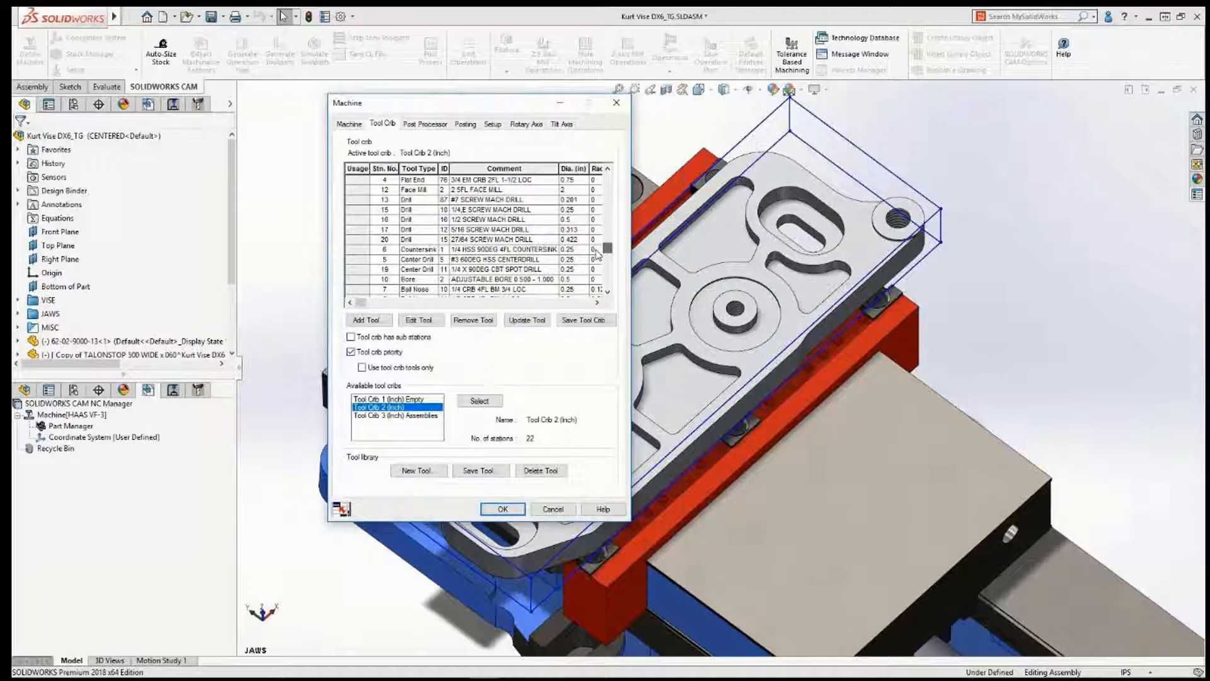
{"action": "left_click", "coordinate": [503, 509]}
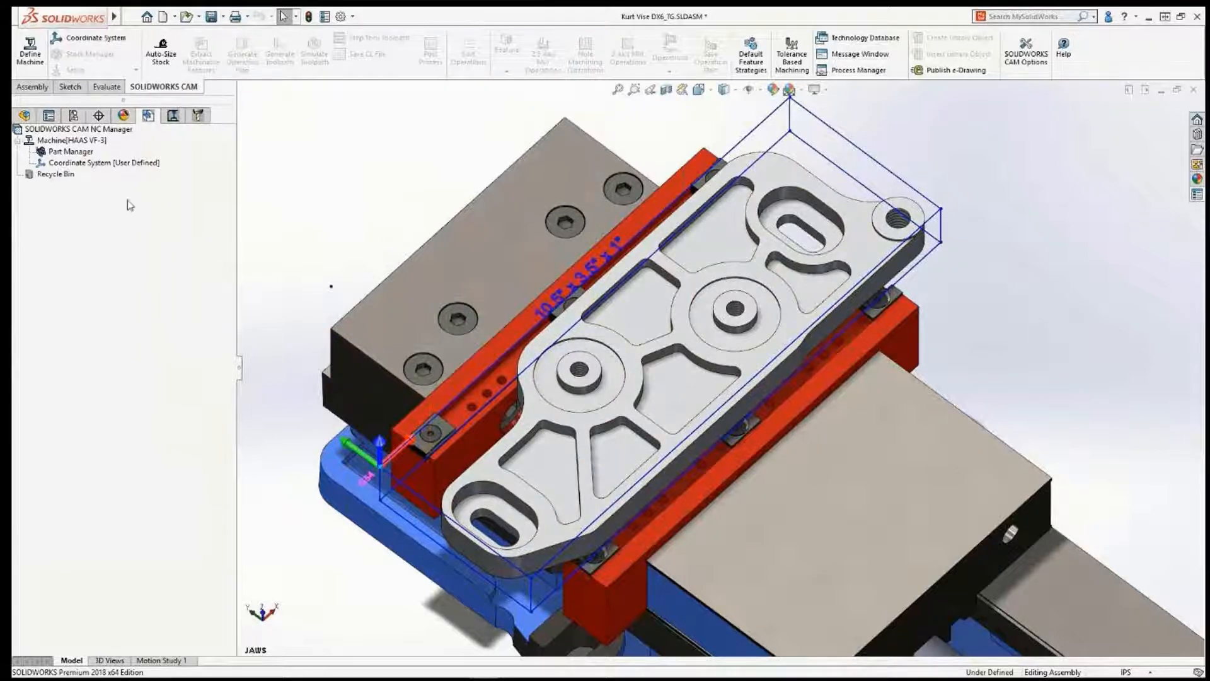
{"action": "right_click", "coordinate": [83, 155]}
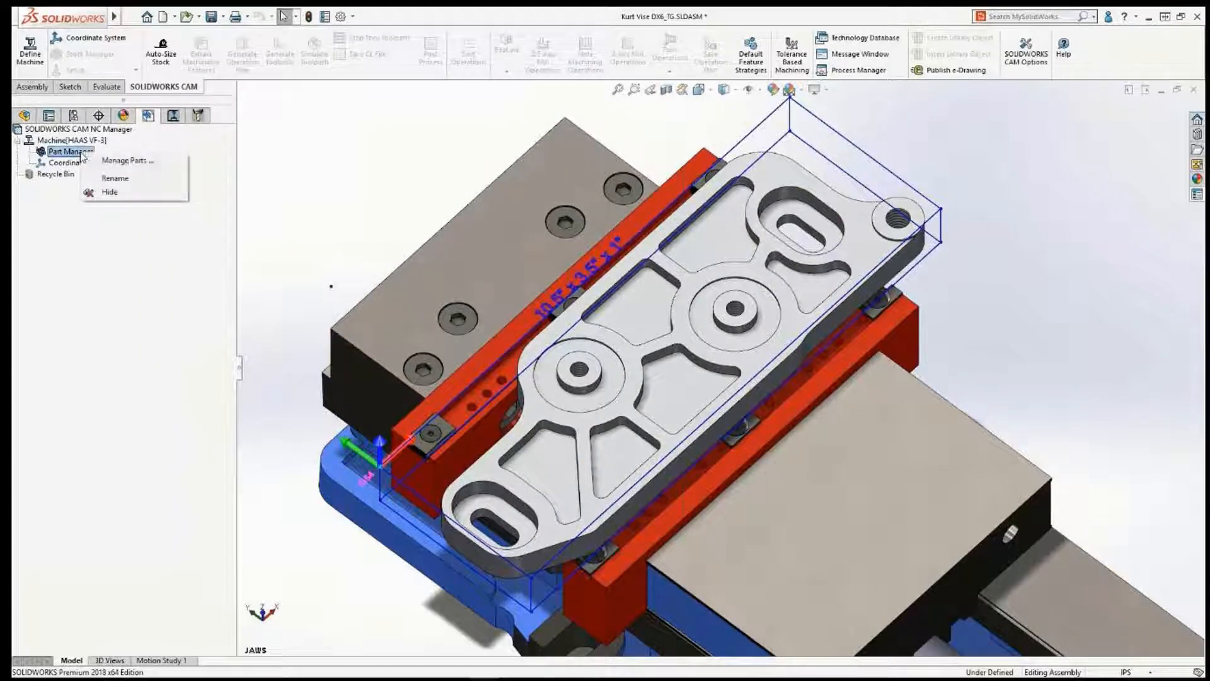
{"action": "left_click", "coordinate": [114, 162]}
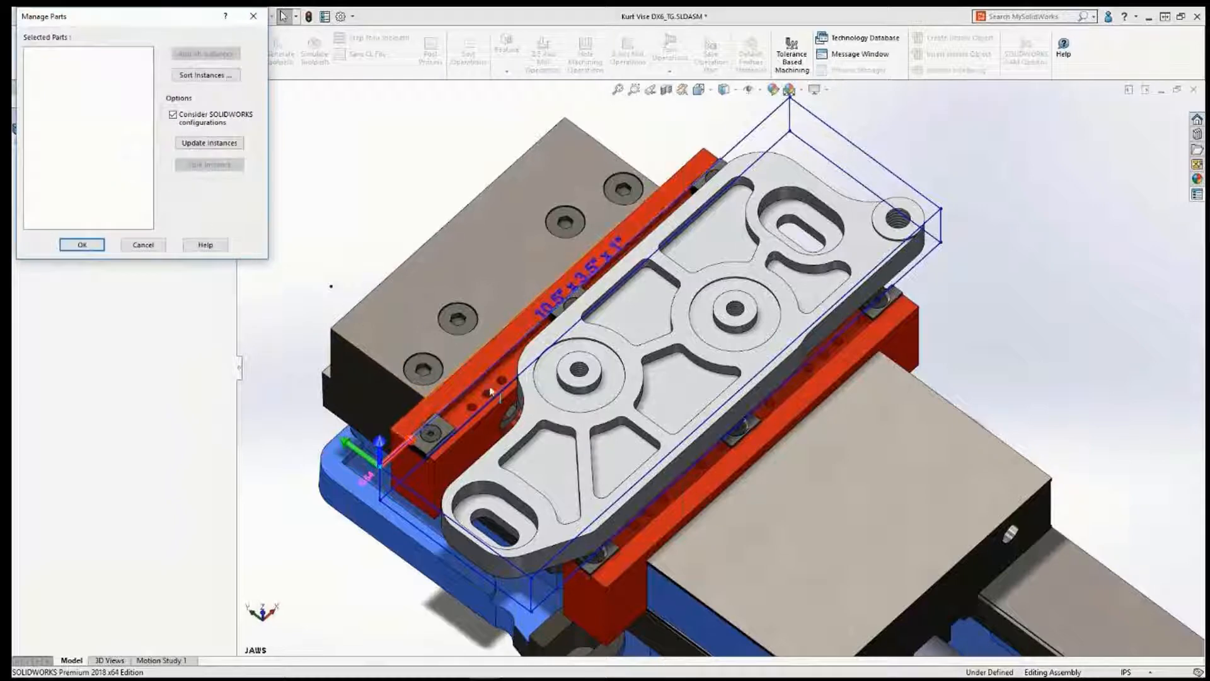
{"action": "left_click", "coordinate": [530, 416]}
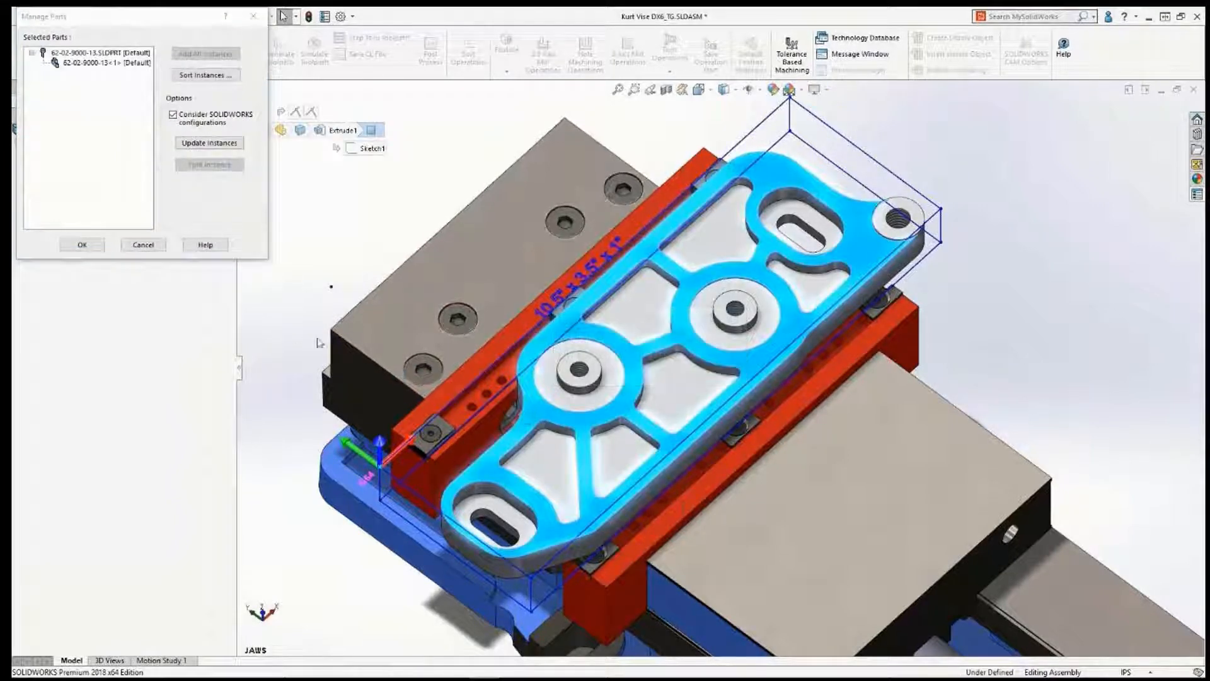
{"action": "left_click", "coordinate": [92, 244]}
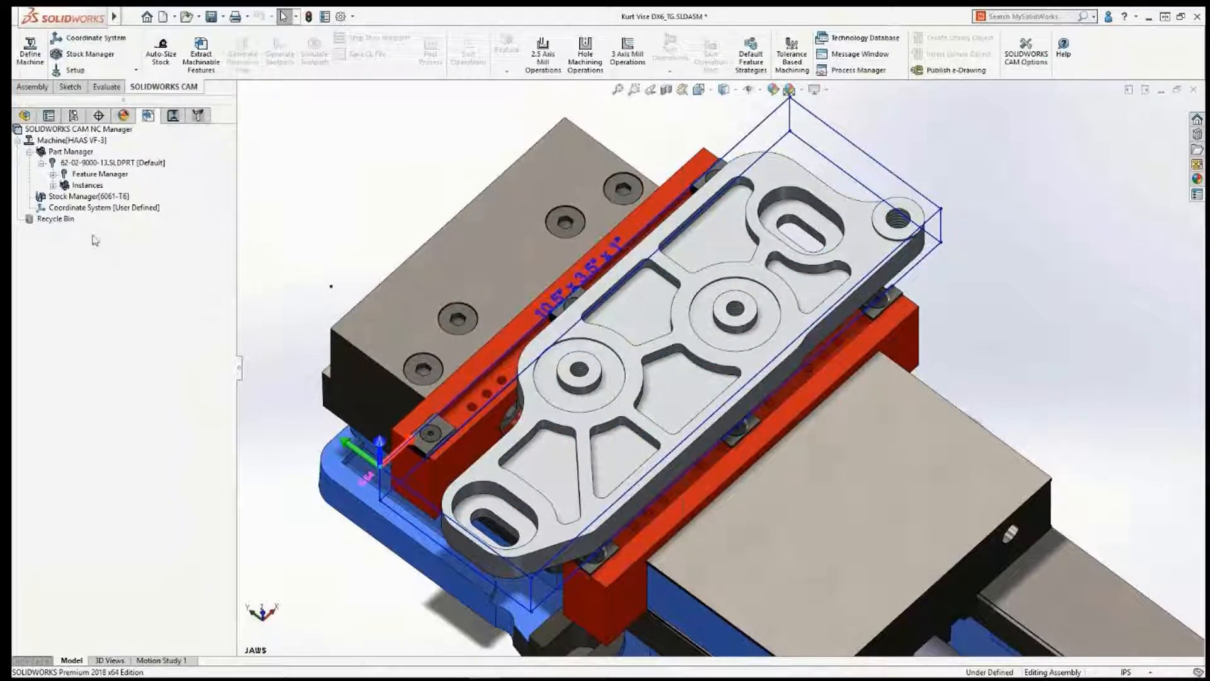
Step: Define the CAM stock as an extruded sketch, using STOCK XY extruded up to the "PLANE AT STOC..." reference plane
{"action": "right_click", "coordinate": [95, 197]}
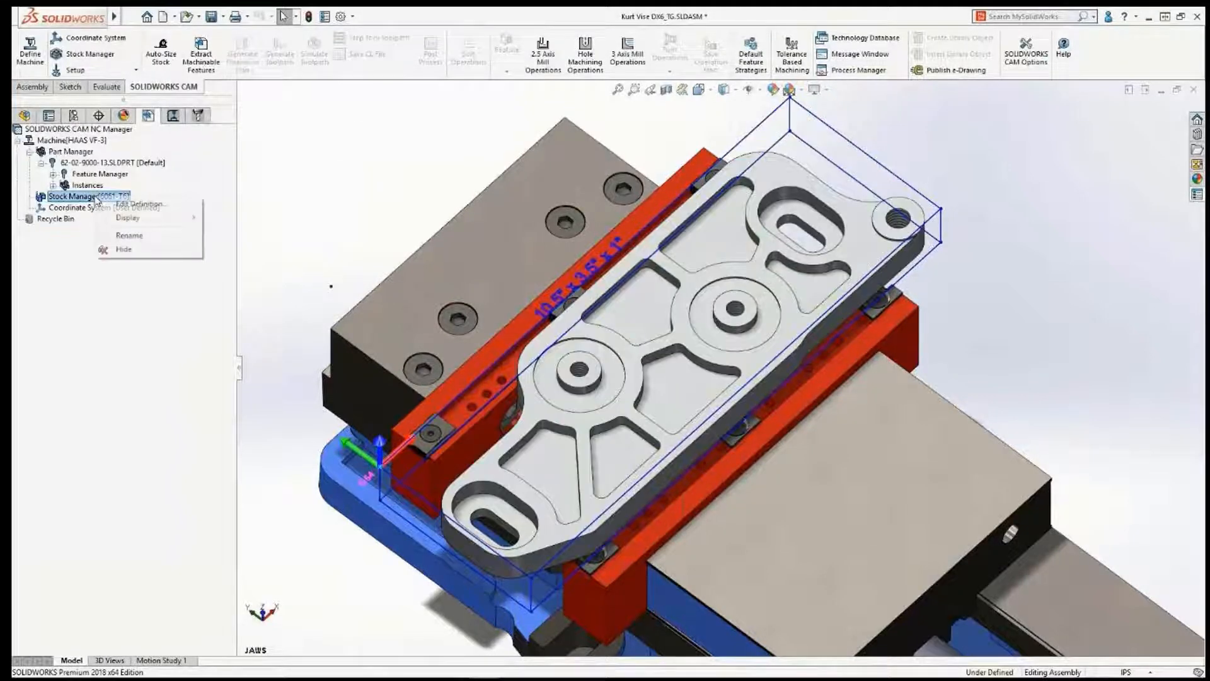
{"action": "left_click", "coordinate": [140, 204]}
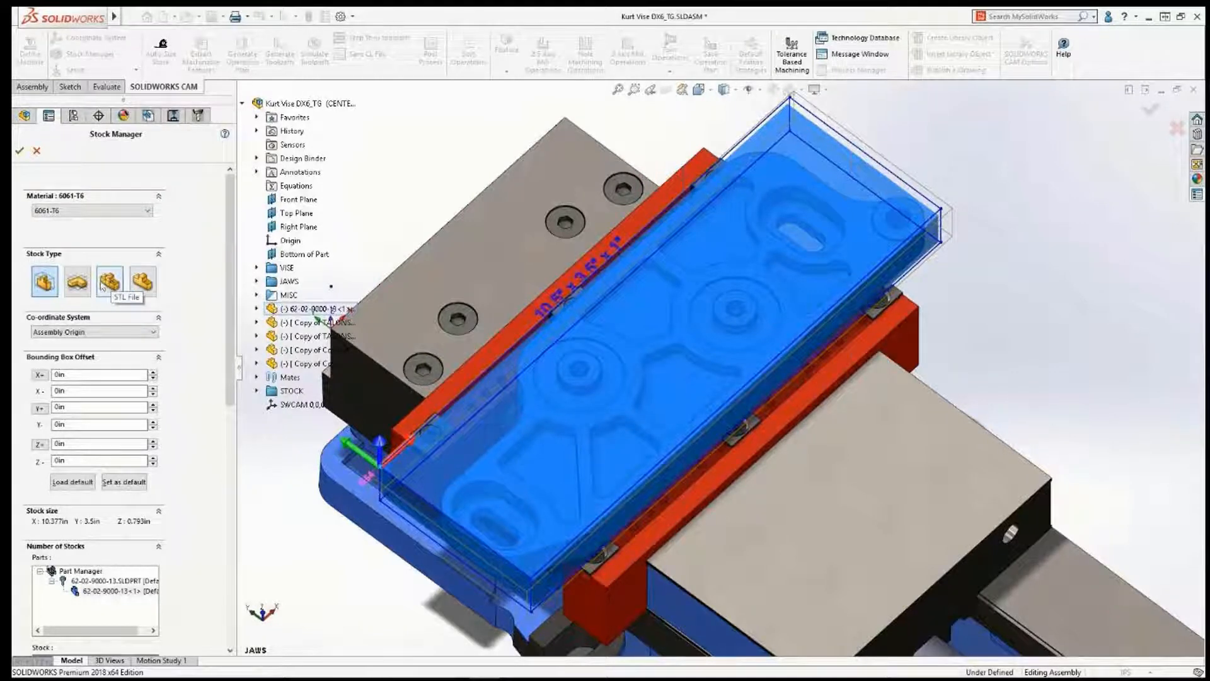
{"action": "left_click", "coordinate": [78, 282]}
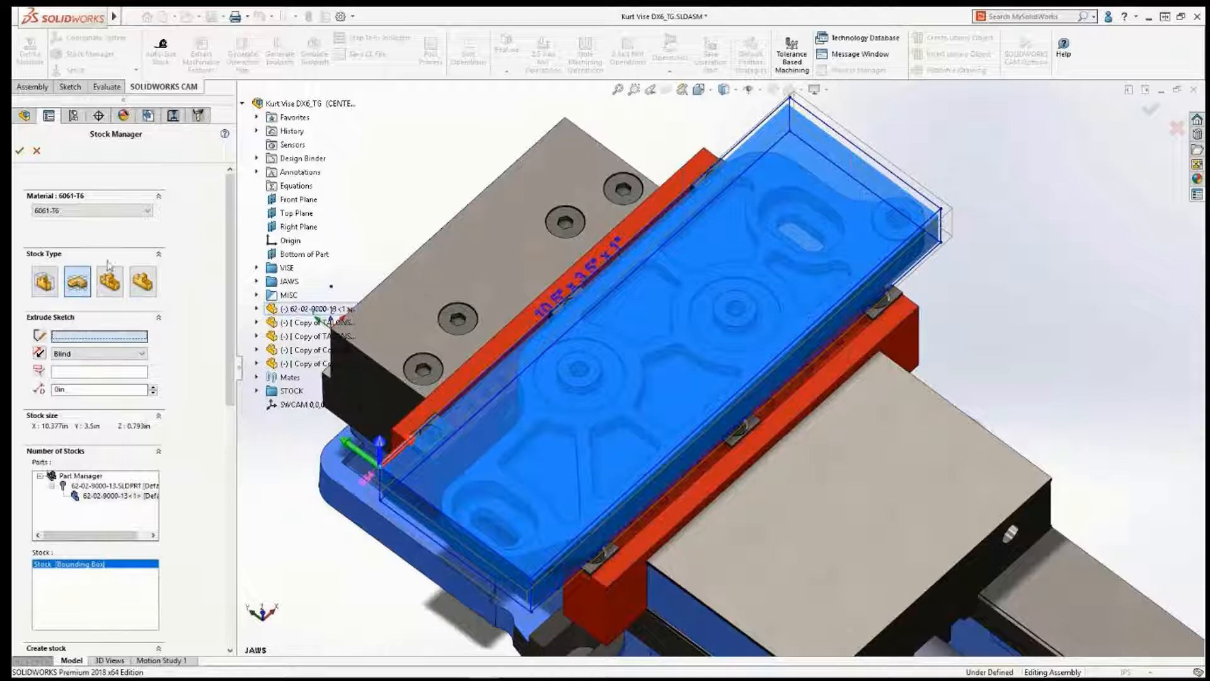
{"action": "left_click", "coordinate": [257, 118]}
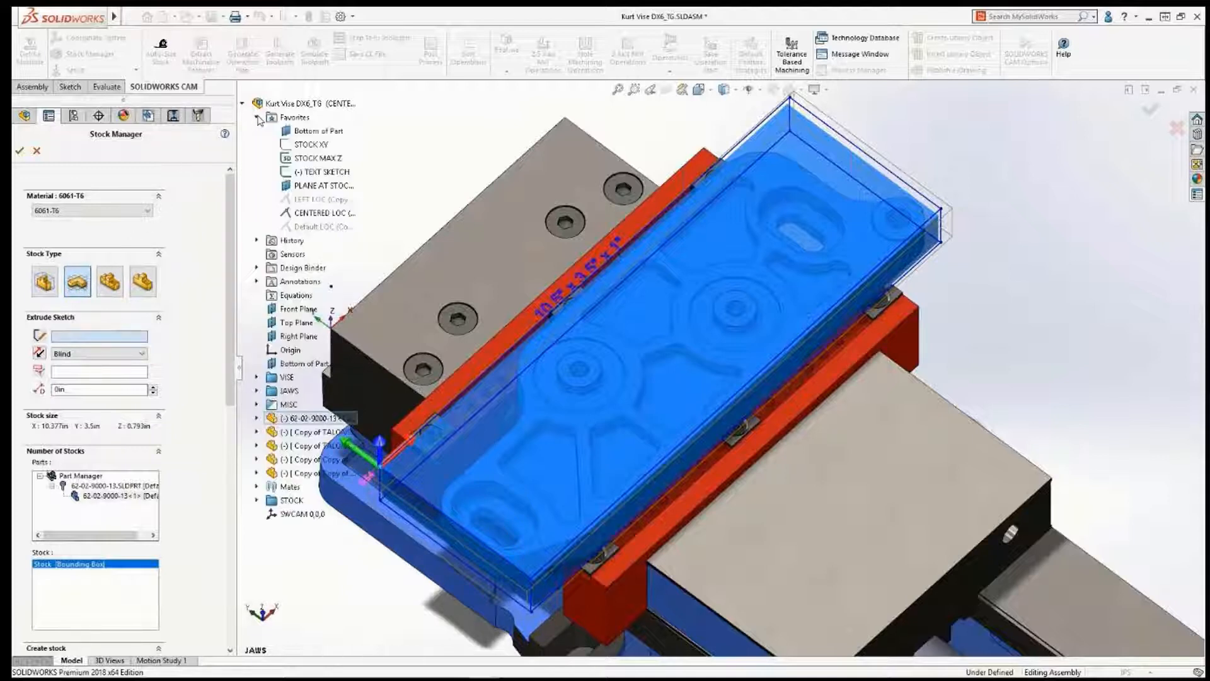
{"action": "left_click", "coordinate": [298, 146]}
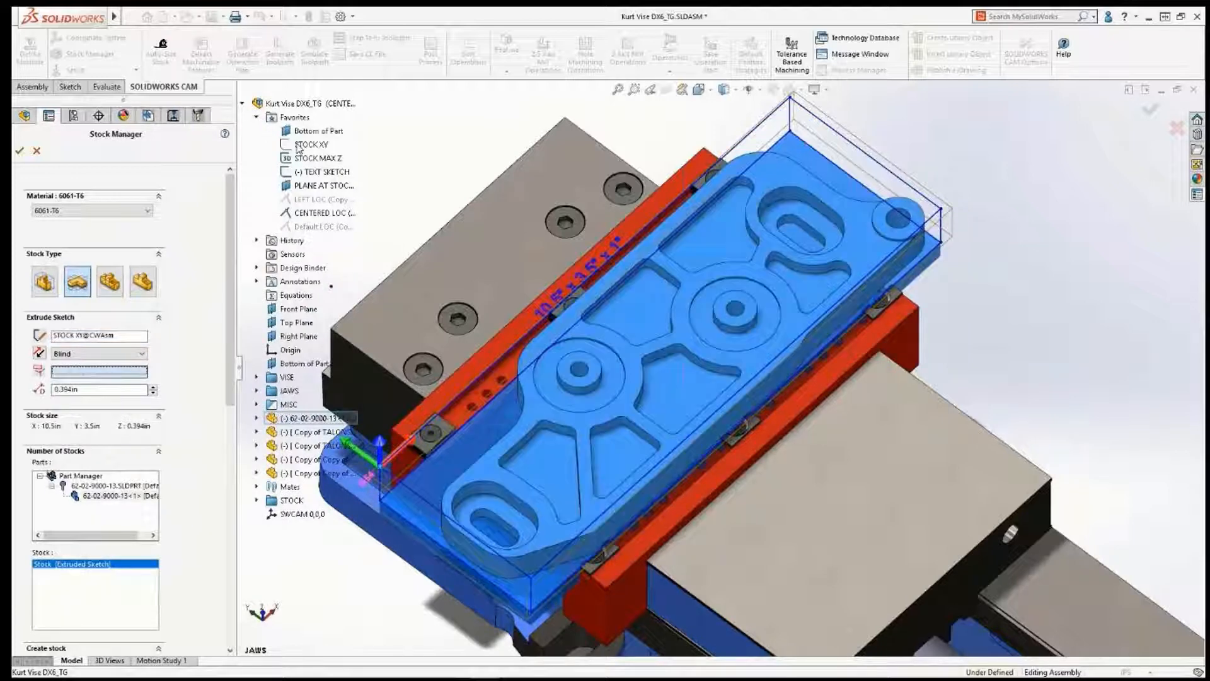
{"action": "left_click", "coordinate": [308, 186]}
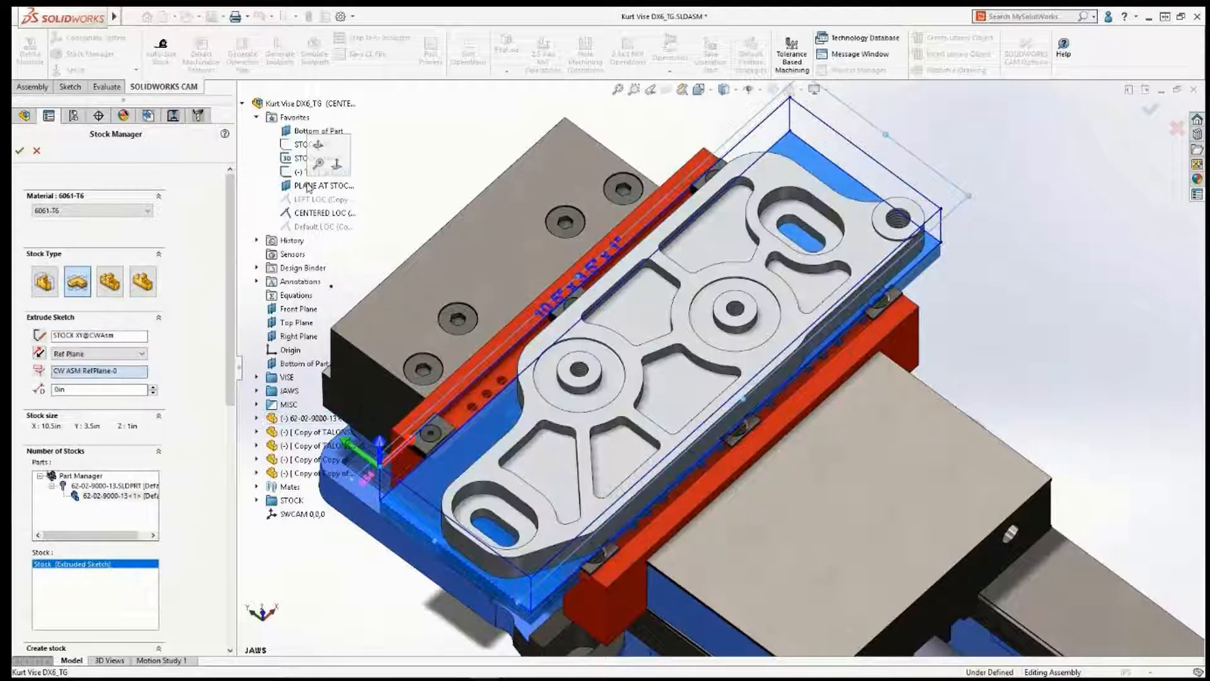
{"action": "left_click", "coordinate": [20, 152]}
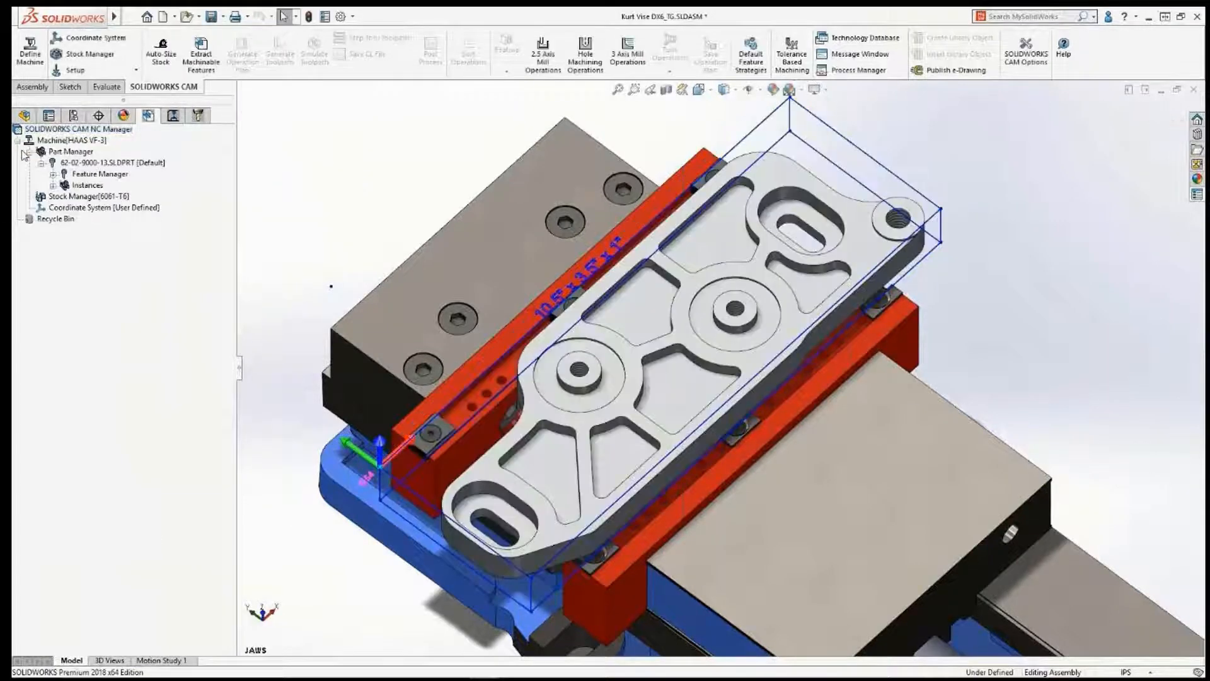
Step: Hide all item types and examine the highlighted stock against the plate and jaws in the SIDE view, returning to the JAWS view
{"action": "left_click", "coordinate": [742, 92]}
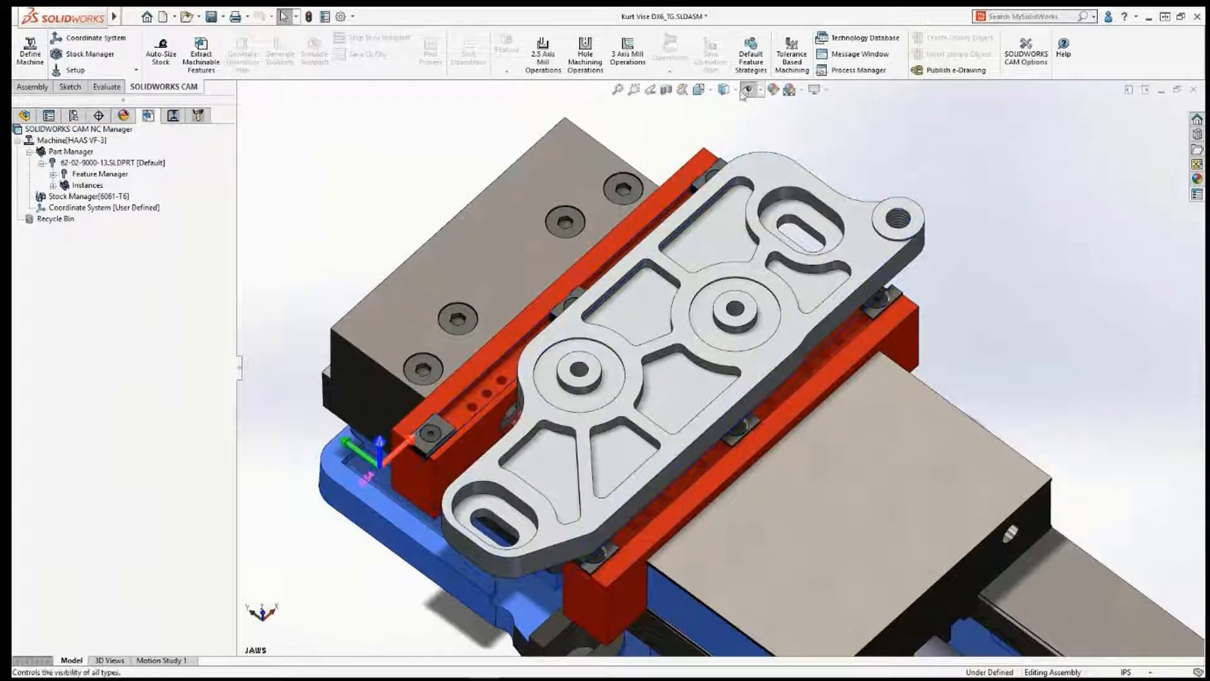
{"action": "key", "text": "space"}
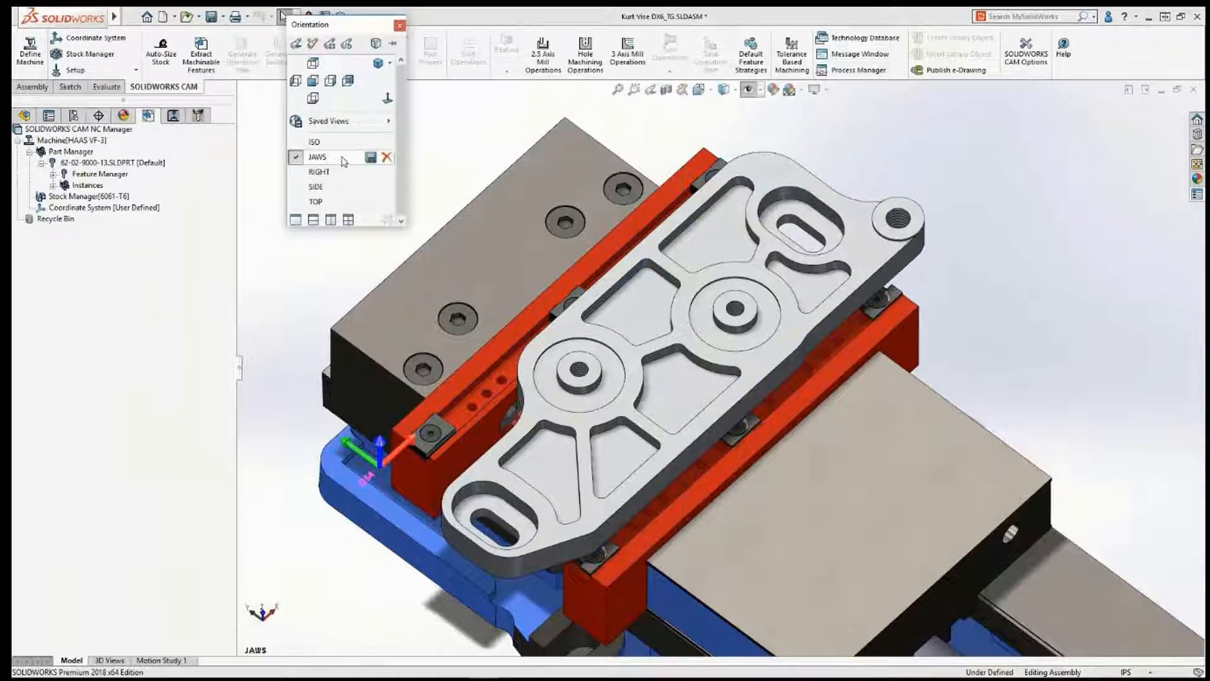
{"action": "left_click", "coordinate": [322, 187]}
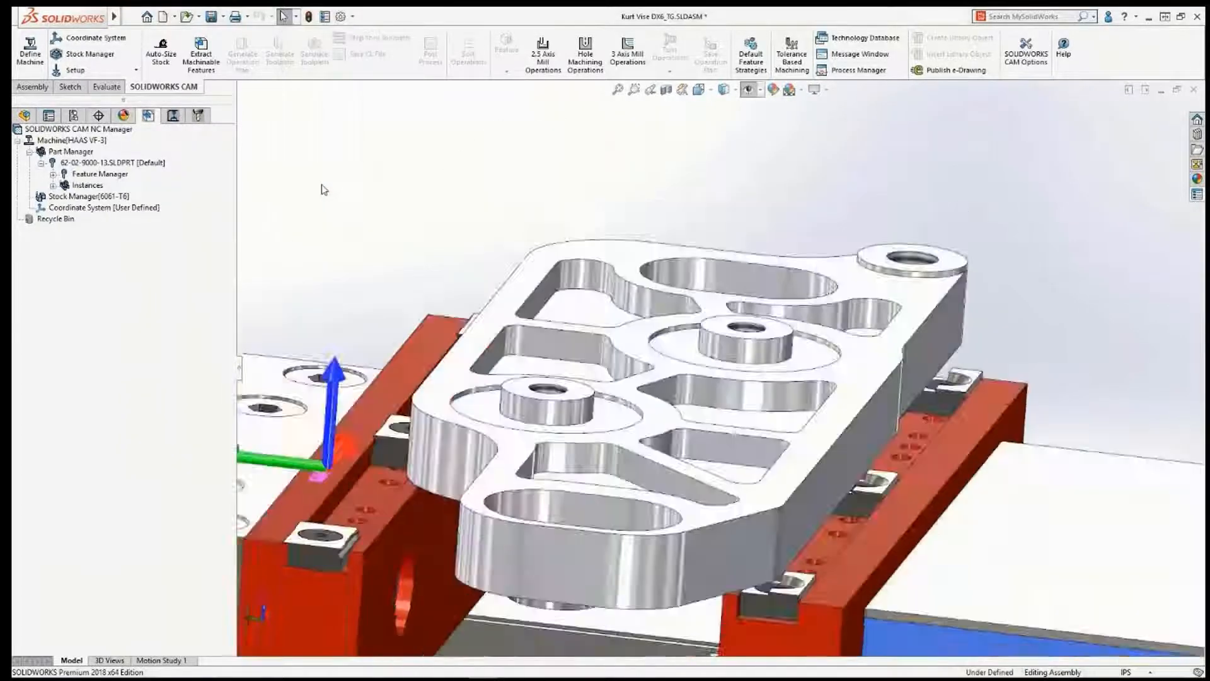
{"action": "left_click", "coordinate": [105, 197]}
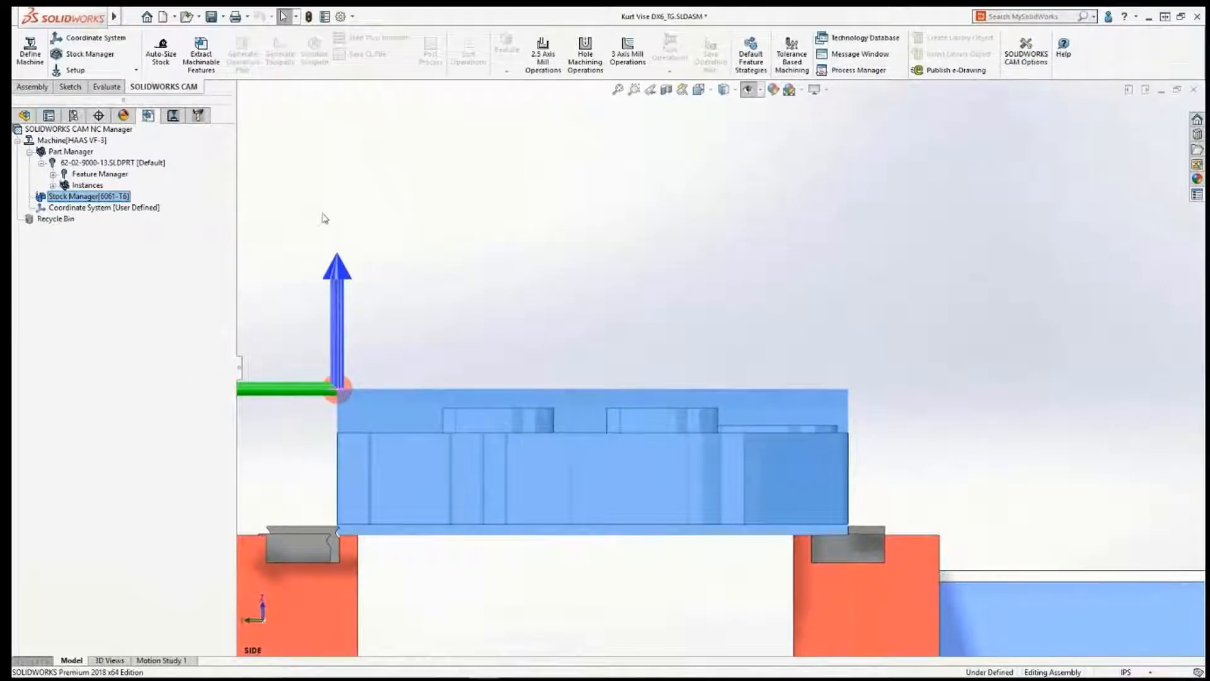
{"action": "key", "text": "ctrl+shift+z"}
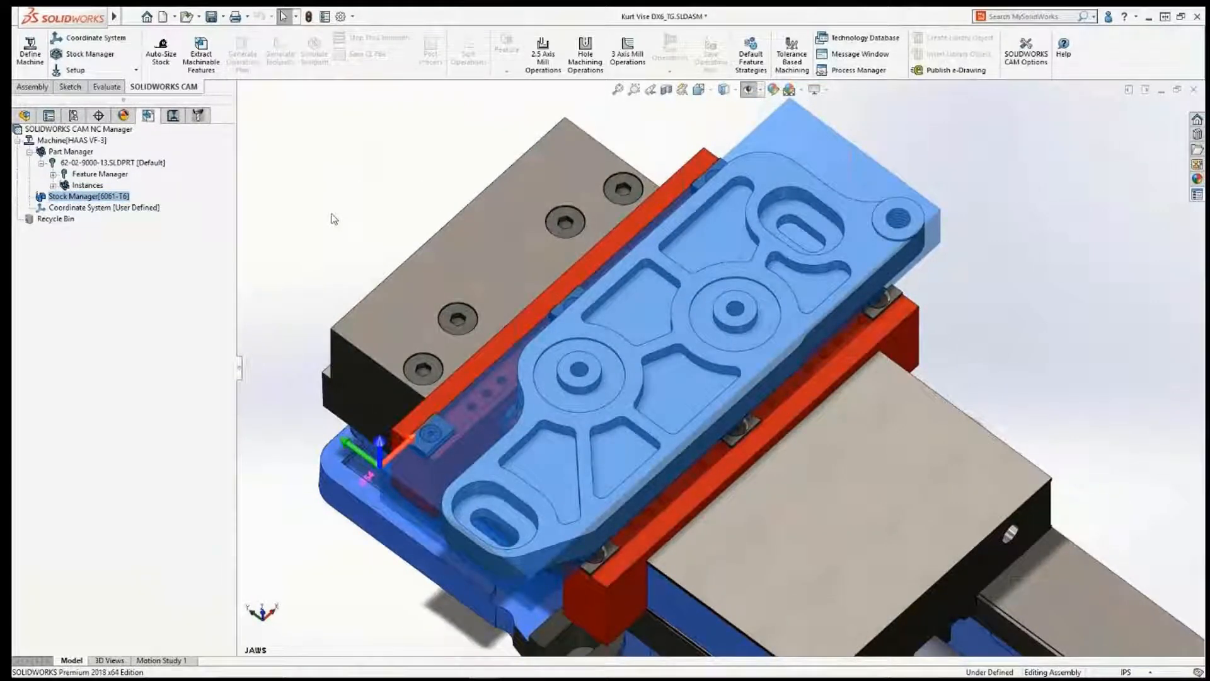
Step: Extract the plate's machinable features and delete Irregular Slot1, Slot2, Slot3 and Slot4 from Mill Part Setup1
{"action": "left_click", "coordinate": [201, 67]}
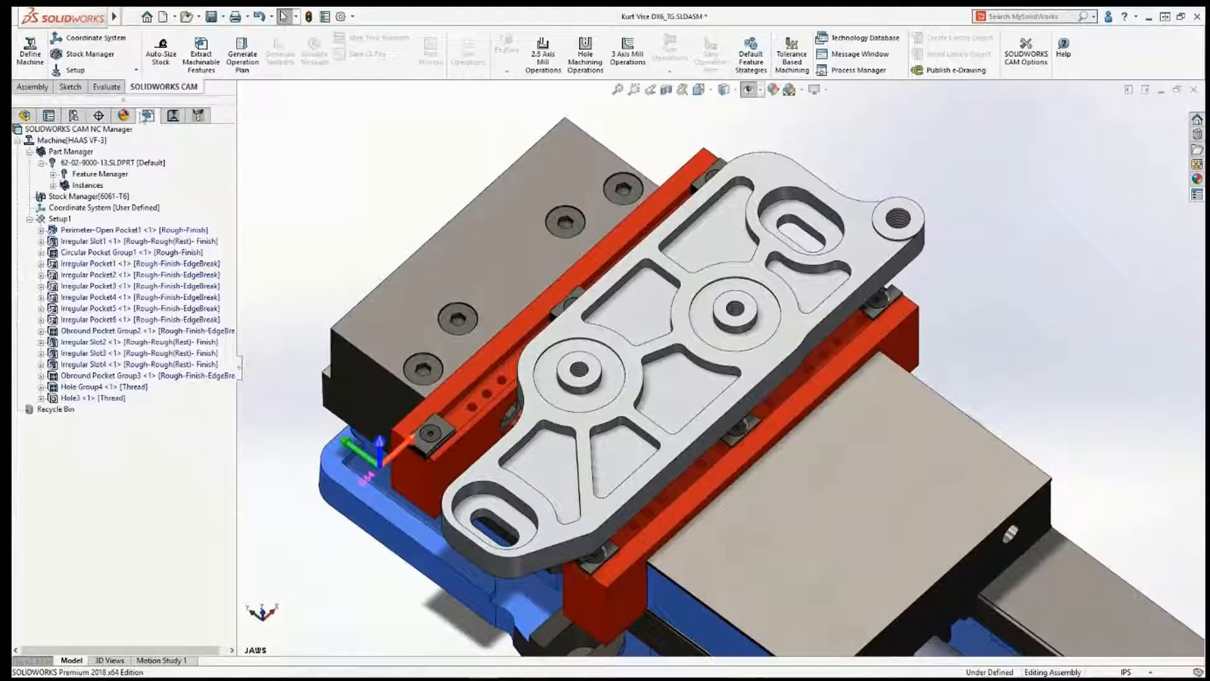
{"action": "left_click", "coordinate": [53, 176]}
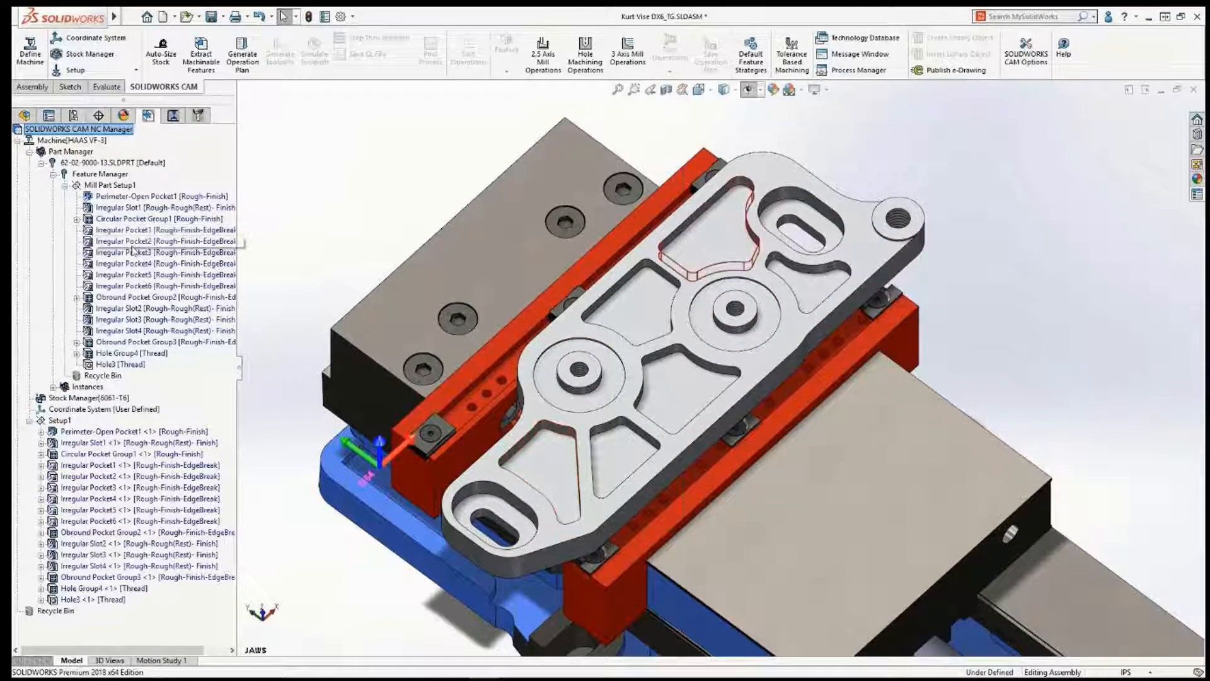
{"action": "left_click", "coordinate": [129, 309]}
{"action": "left_click", "coordinate": [130, 320], "text": "ctrl"}
{"action": "left_click", "coordinate": [130, 331], "text": "ctrl"}
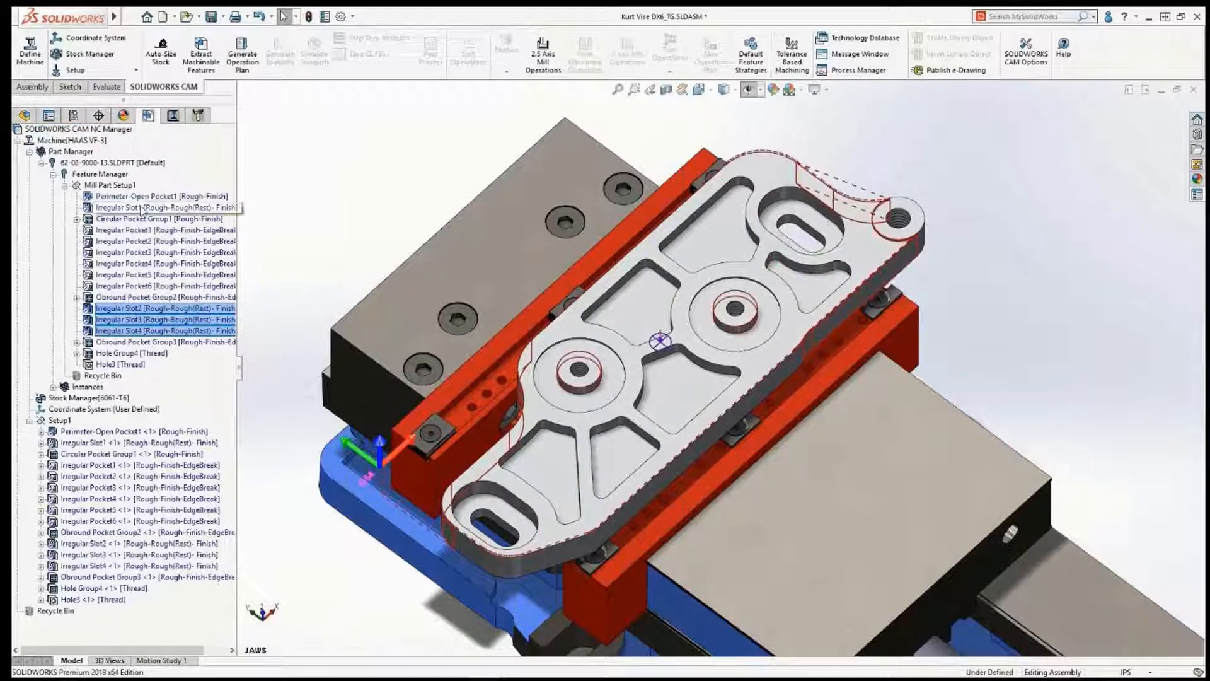
{"action": "left_click", "coordinate": [141, 208], "text": "ctrl"}
{"action": "key", "text": "Delete"}
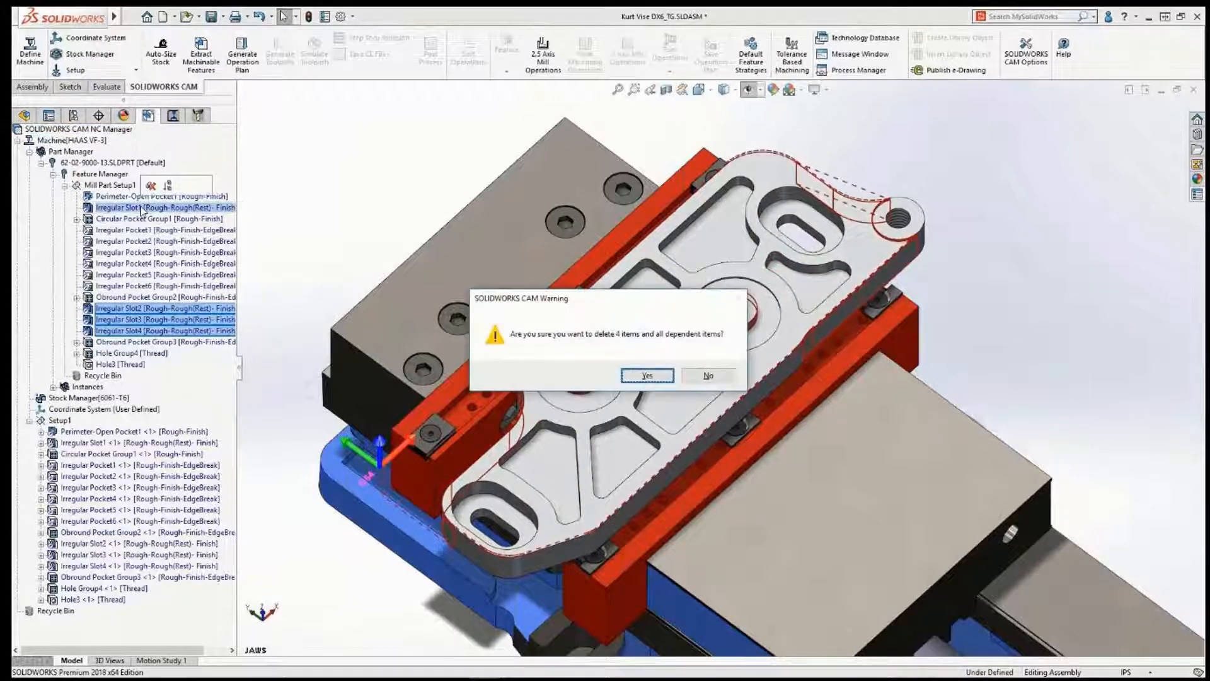
{"action": "key", "text": "Return"}
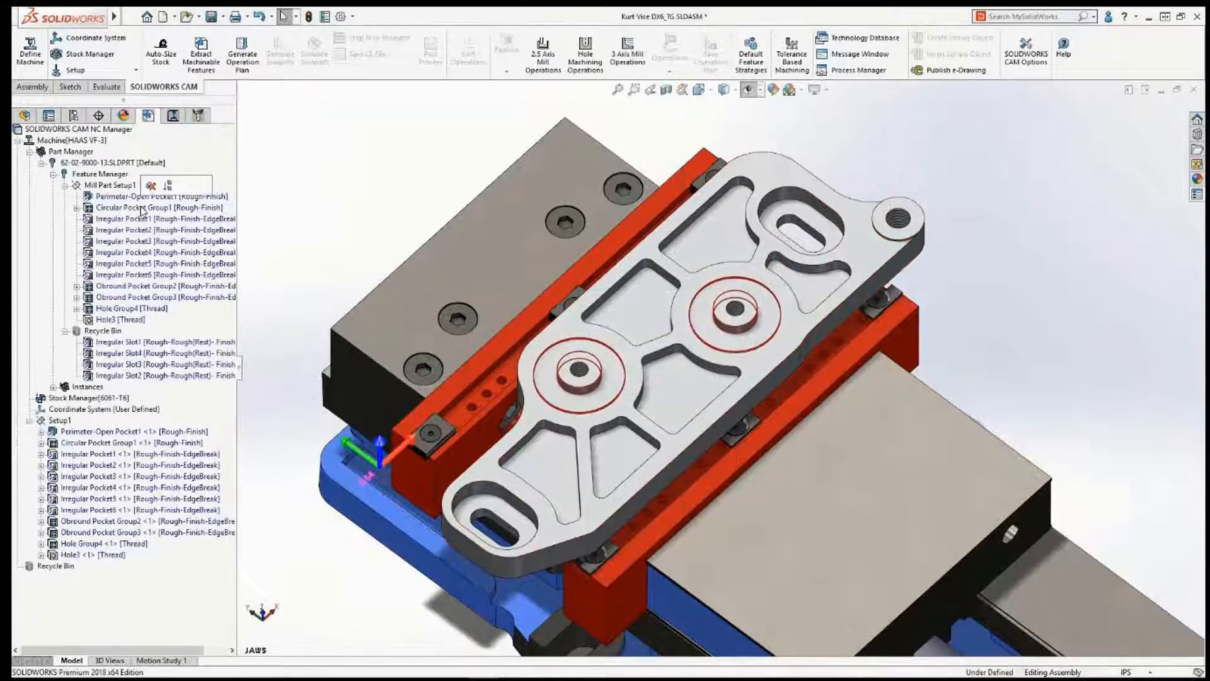
{"action": "left_click", "coordinate": [65, 331]}
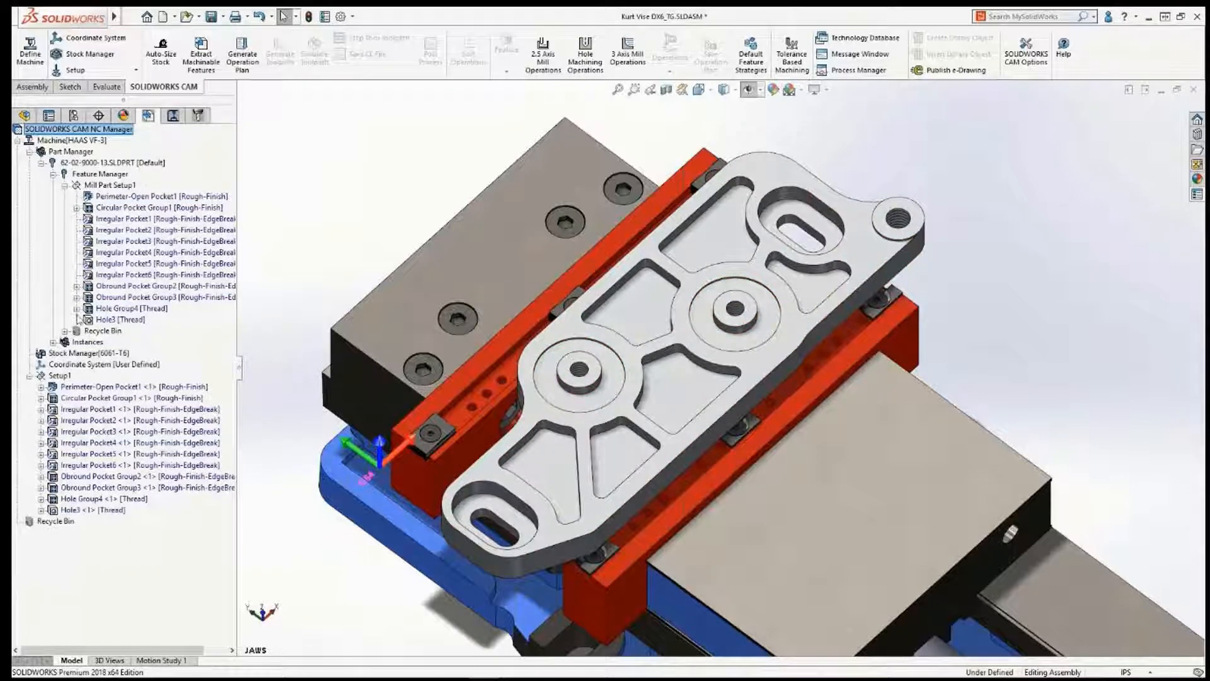
Step: Set the end condition of the Perimeter-Open Pocket1 feature to Bottom of the part
{"action": "right_click", "coordinate": [136, 200]}
{"action": "left_click", "coordinate": [168, 201]}
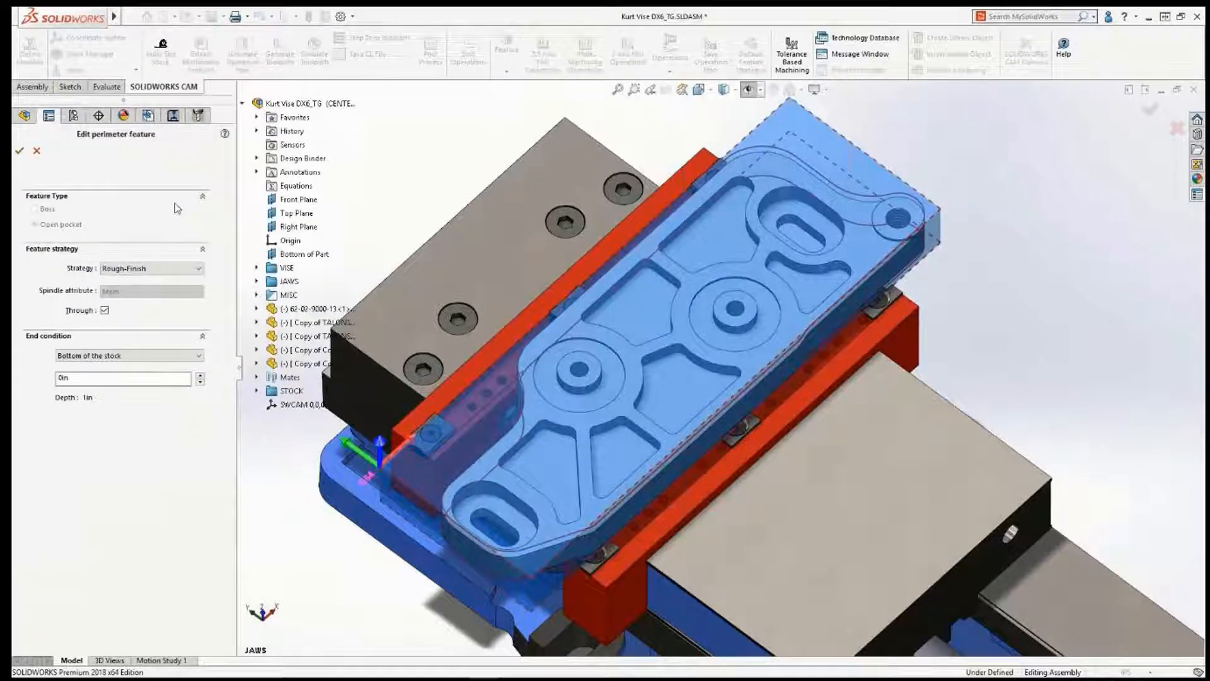
{"action": "left_click", "coordinate": [104, 357]}
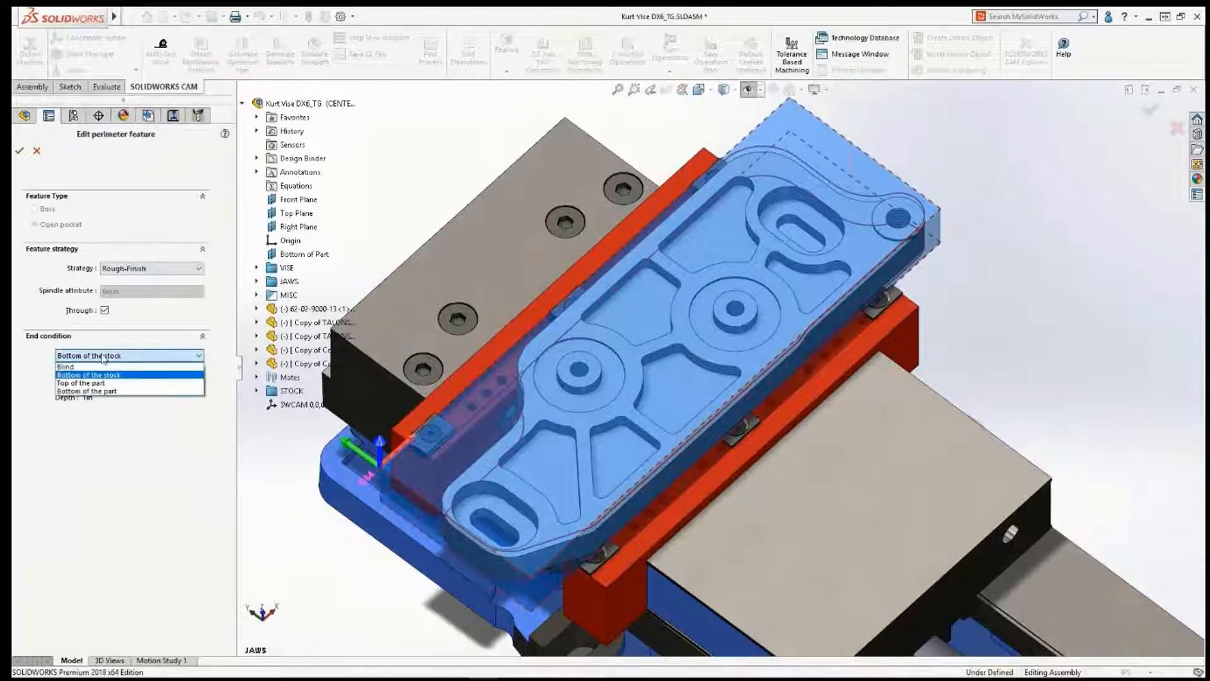
{"action": "left_click", "coordinate": [94, 391]}
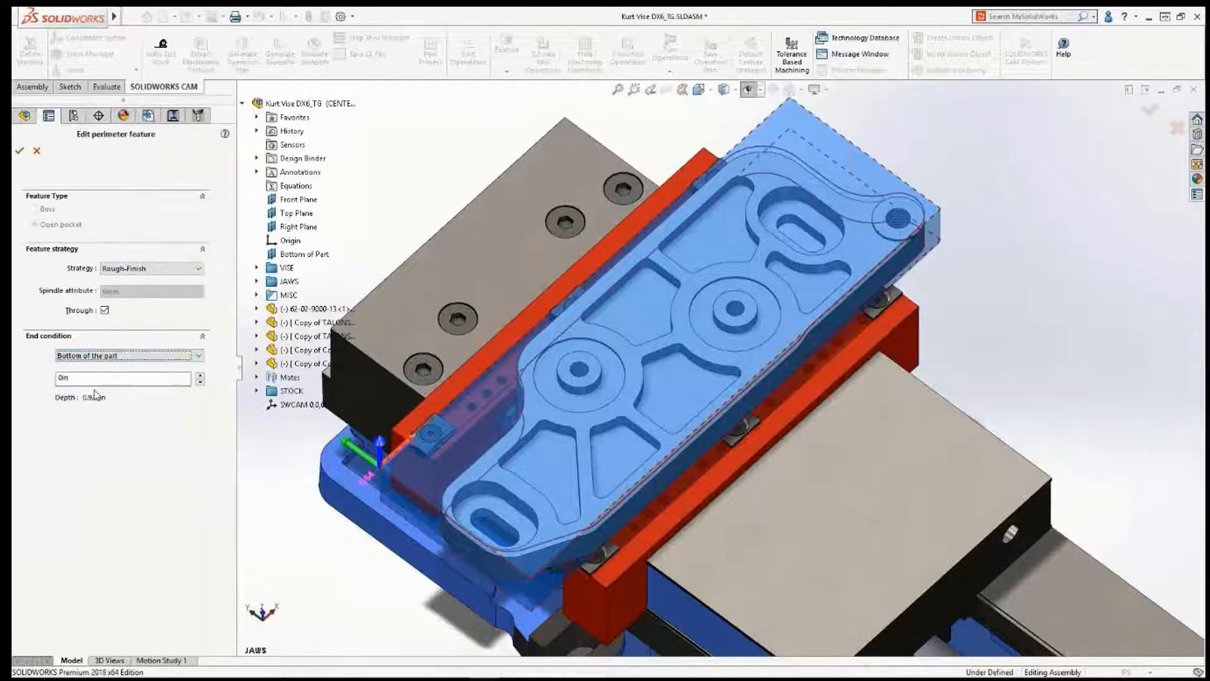
{"action": "left_click", "coordinate": [20, 152]}
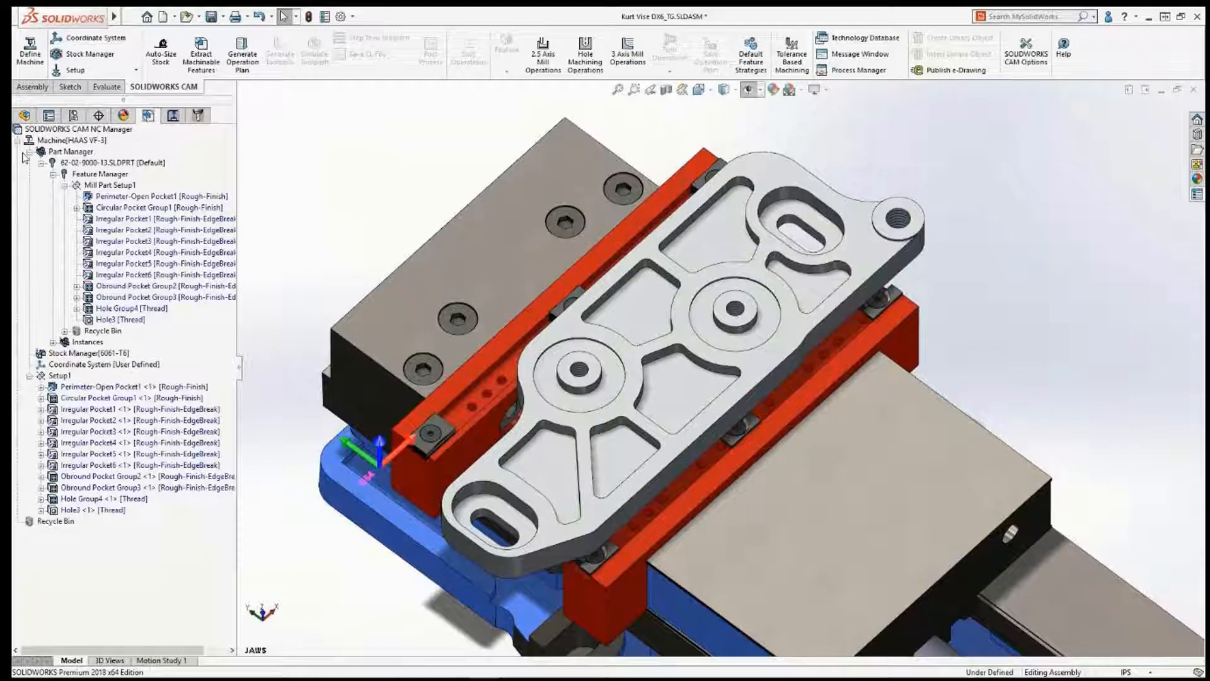
Step: Examine Hole Group4 and Hole3 and the Hole Wizard definition of the plate's boss holes, leaving the specification unchanged and returning to the assembly
{"action": "left_click", "coordinate": [128, 309]}
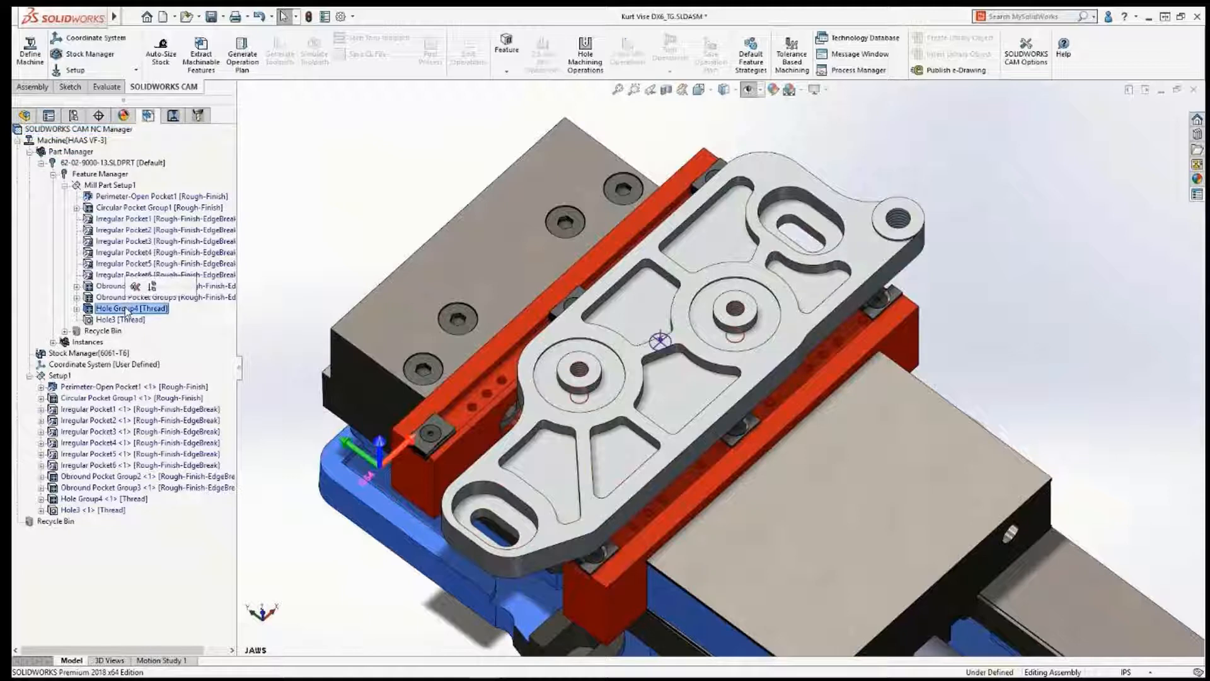
{"action": "left_click", "coordinate": [121, 320]}
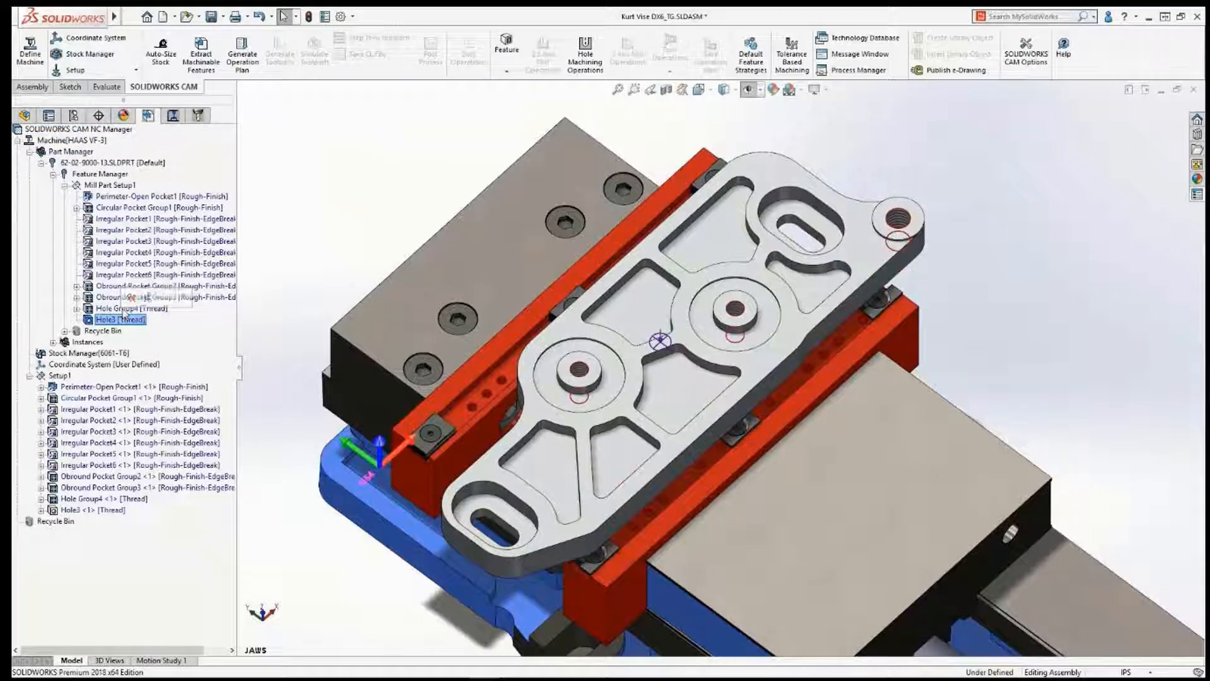
{"action": "left_click", "coordinate": [126, 309]}
{"action": "left_click", "coordinate": [579, 369]}
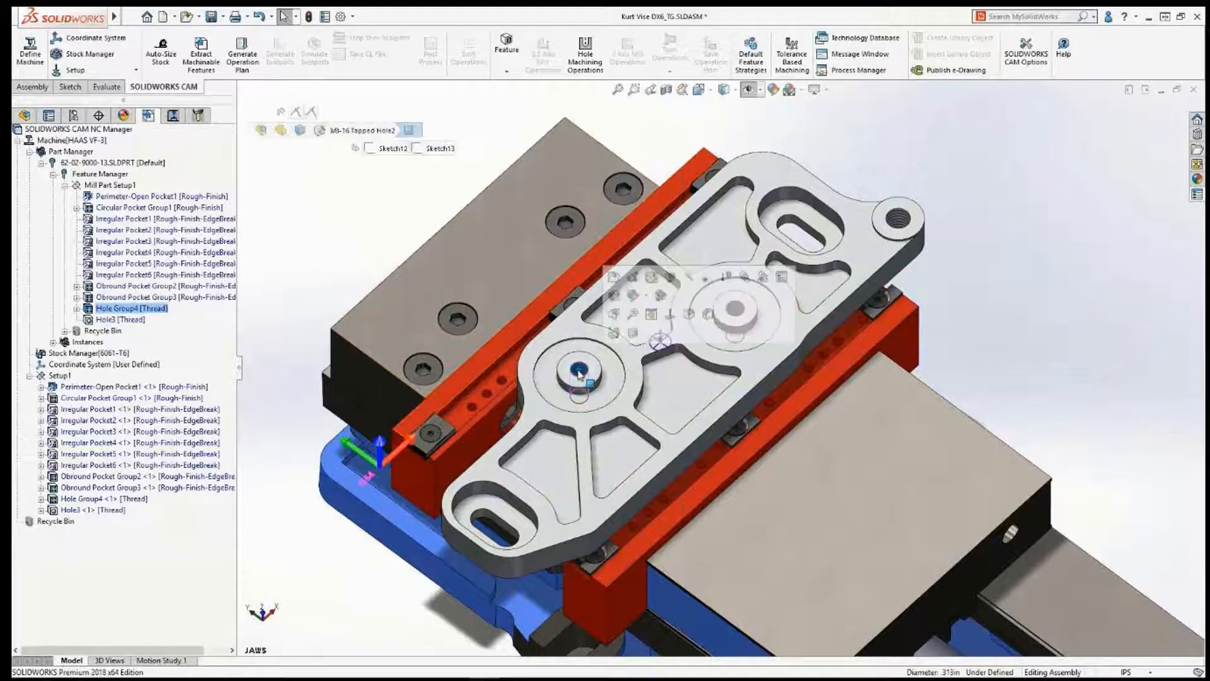
{"action": "left_click", "coordinate": [612, 299]}
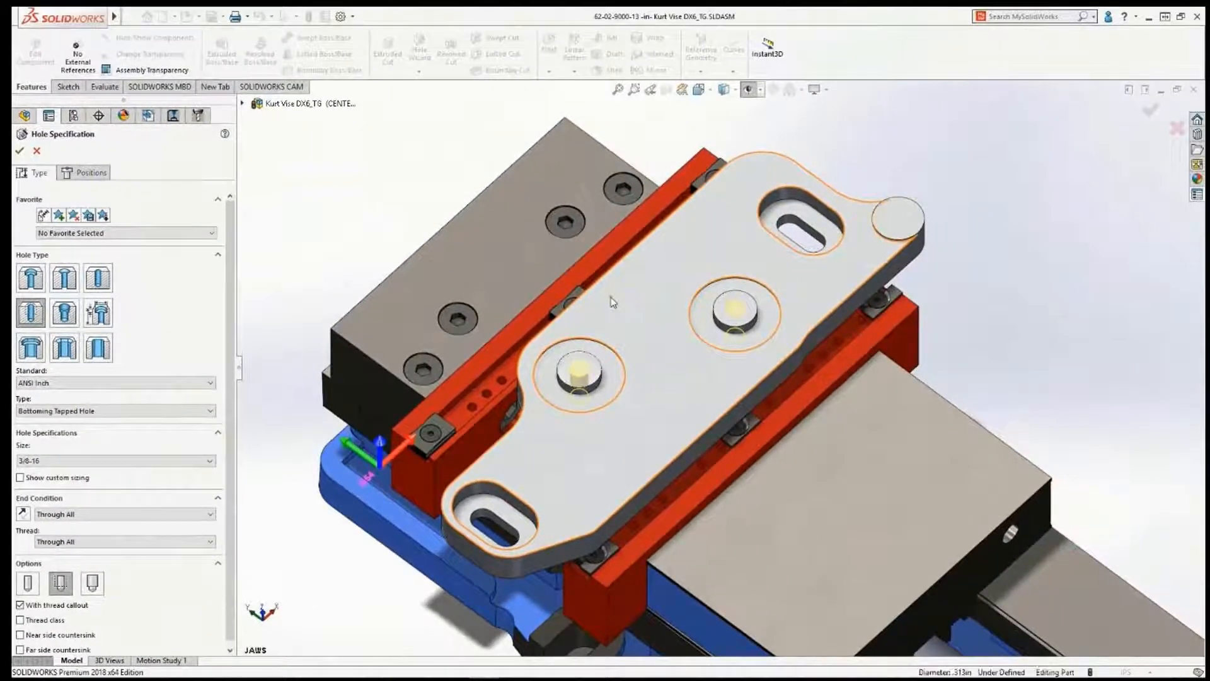
{"action": "key", "text": "Escape"}
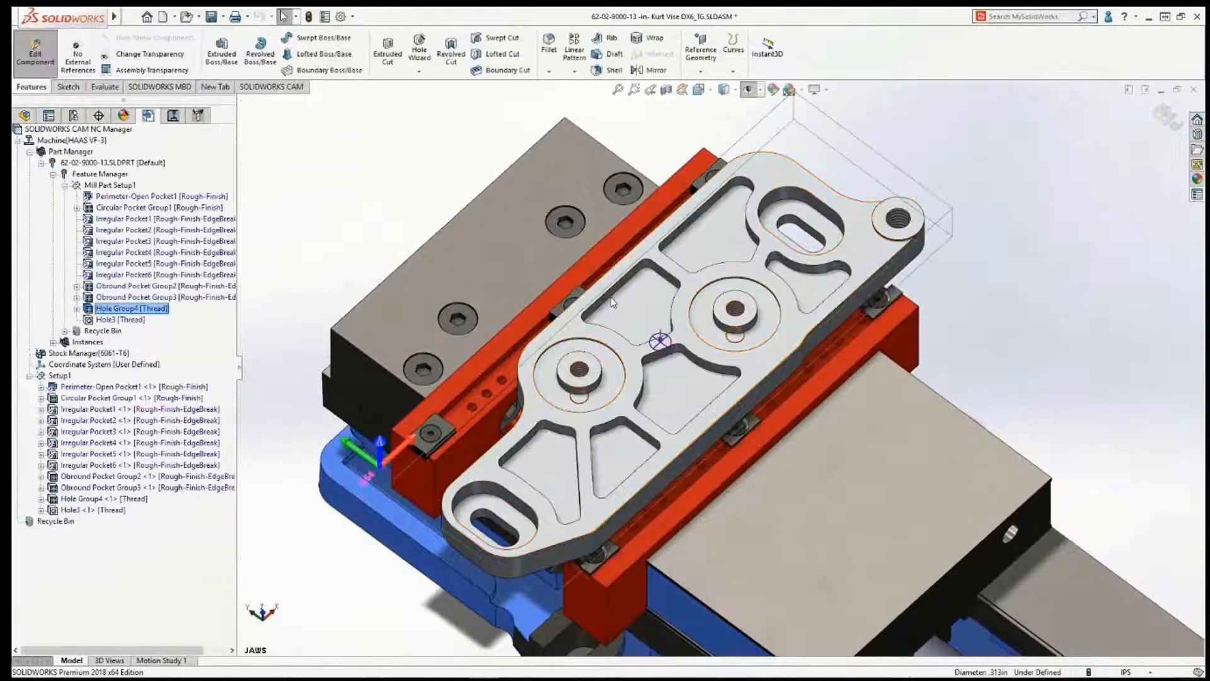
{"action": "left_click", "coordinate": [325, 263]}
{"action": "left_click", "coordinate": [336, 273]}
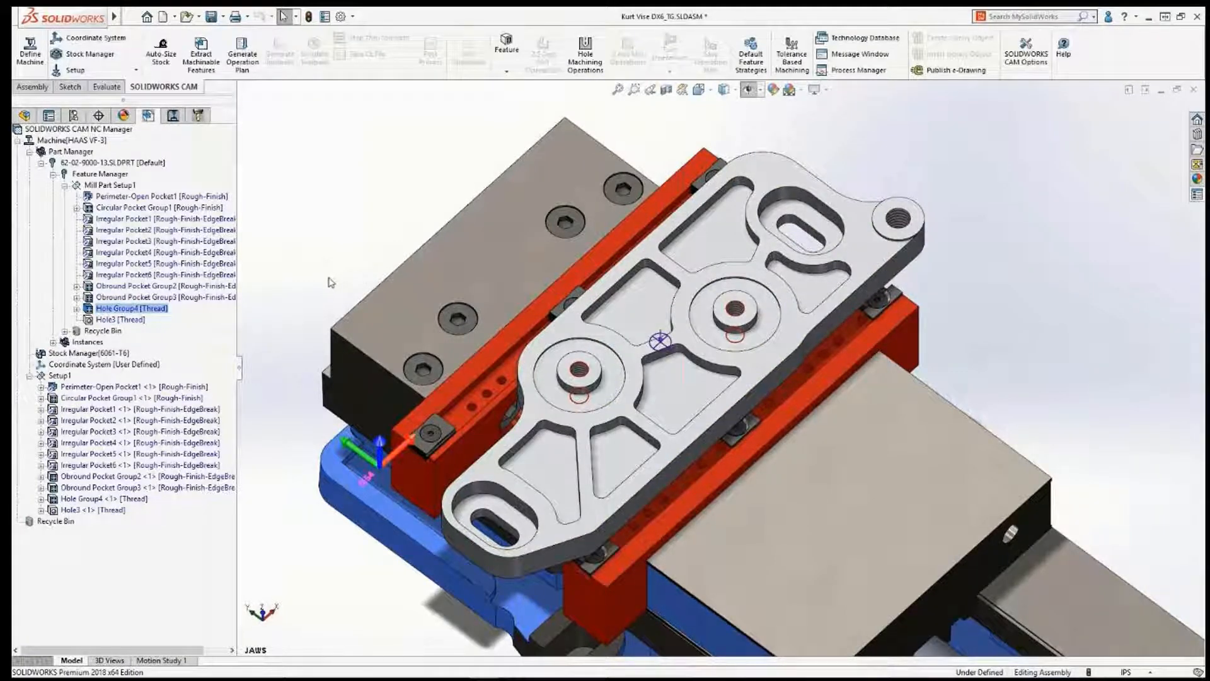
Step: Generate the operation plan for all features in Setup1 and select the setup in the operation tree
{"action": "right_click", "coordinate": [60, 376]}
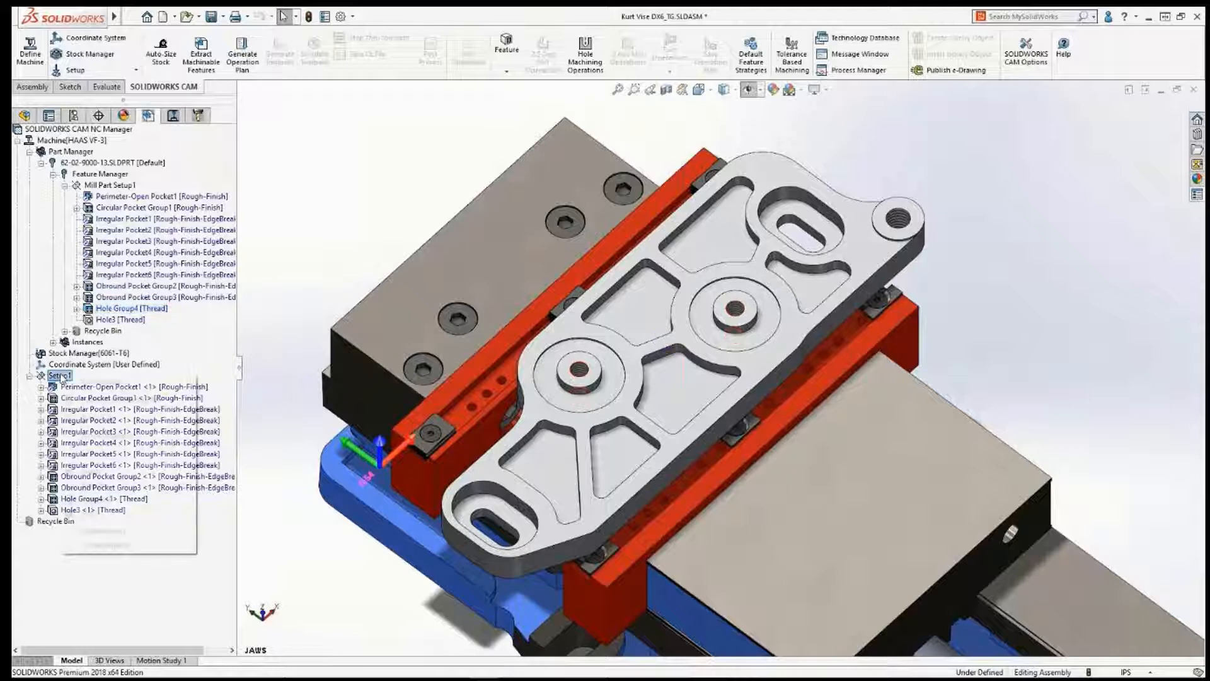
{"action": "left_click", "coordinate": [111, 401]}
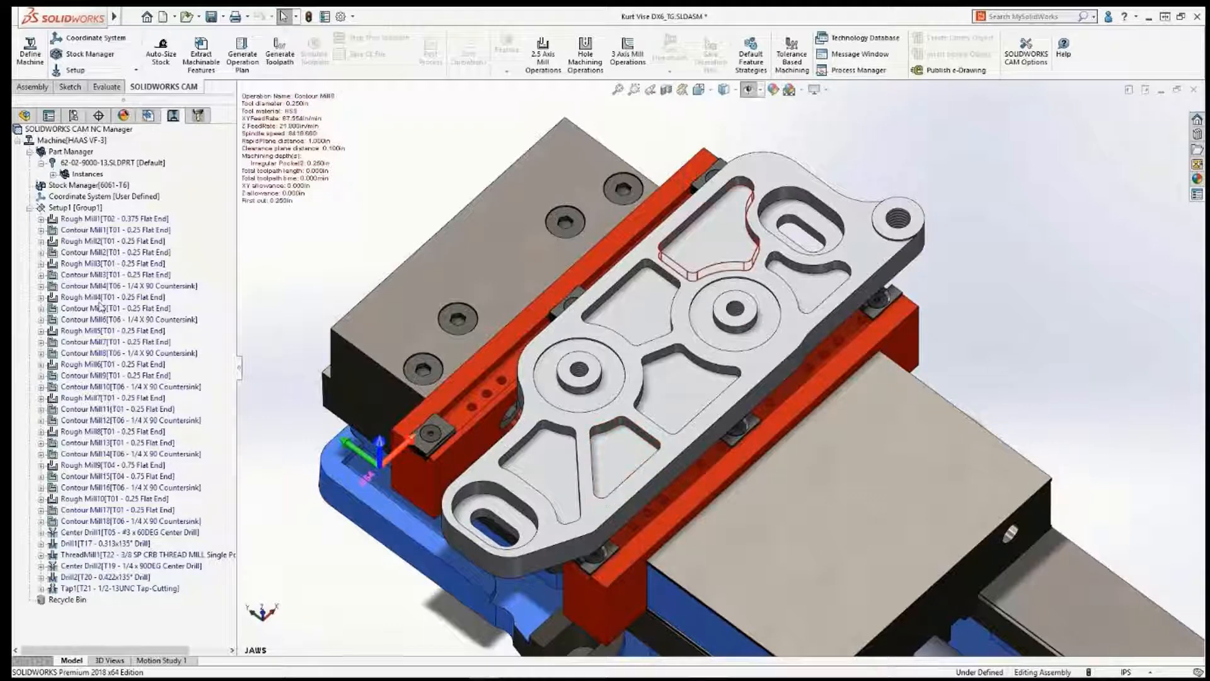
{"action": "left_click", "coordinate": [100, 208]}
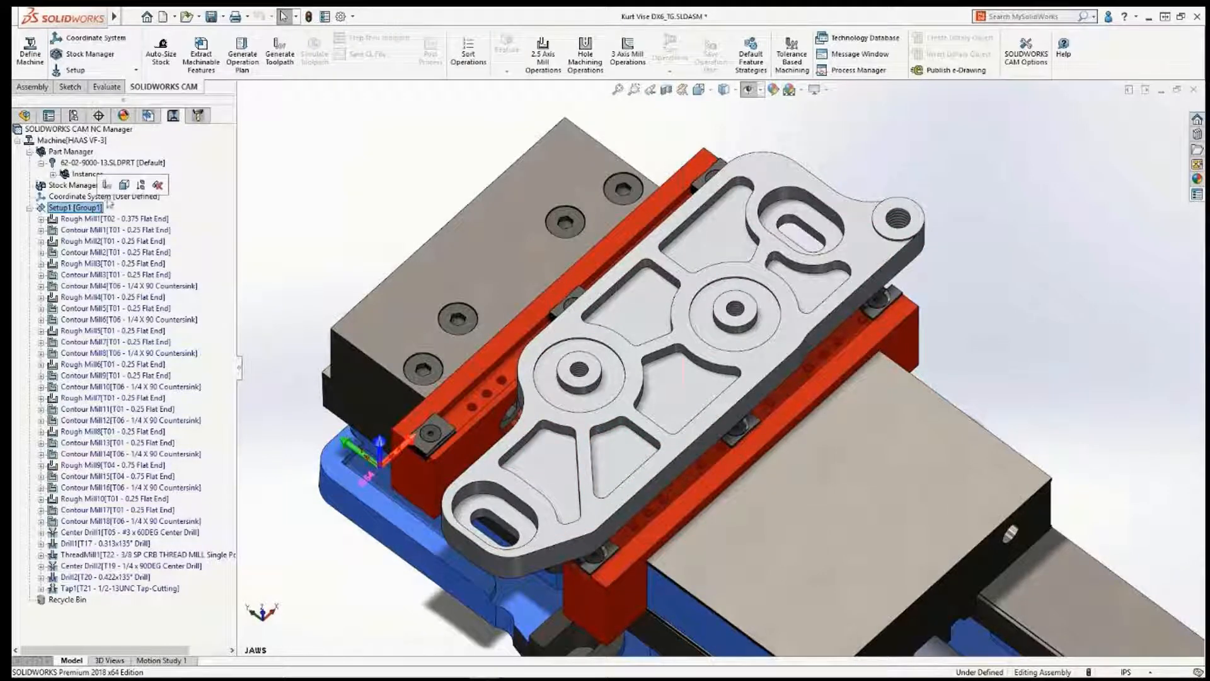
Step: Generate the toolpaths for Setup1 and preview those of Rough Mill1, Contour Mill2 and the hole operations on the plate
{"action": "left_click", "coordinate": [111, 187]}
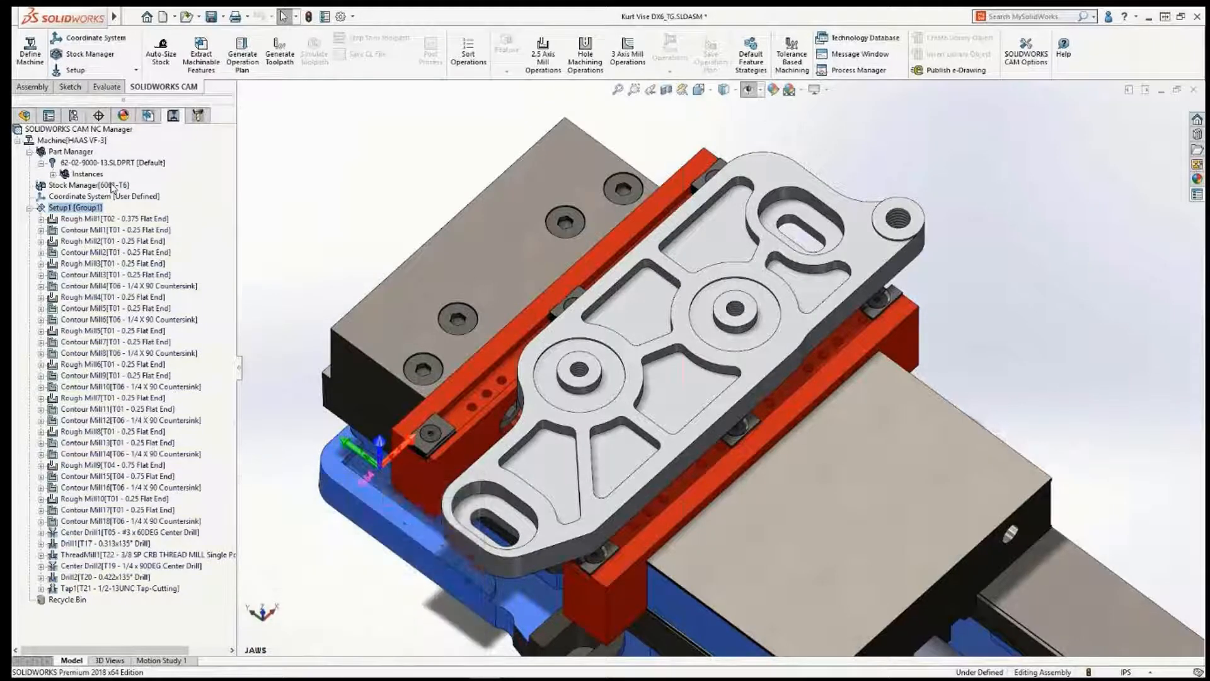
{"action": "mouse_move", "coordinate": [97, 221]}
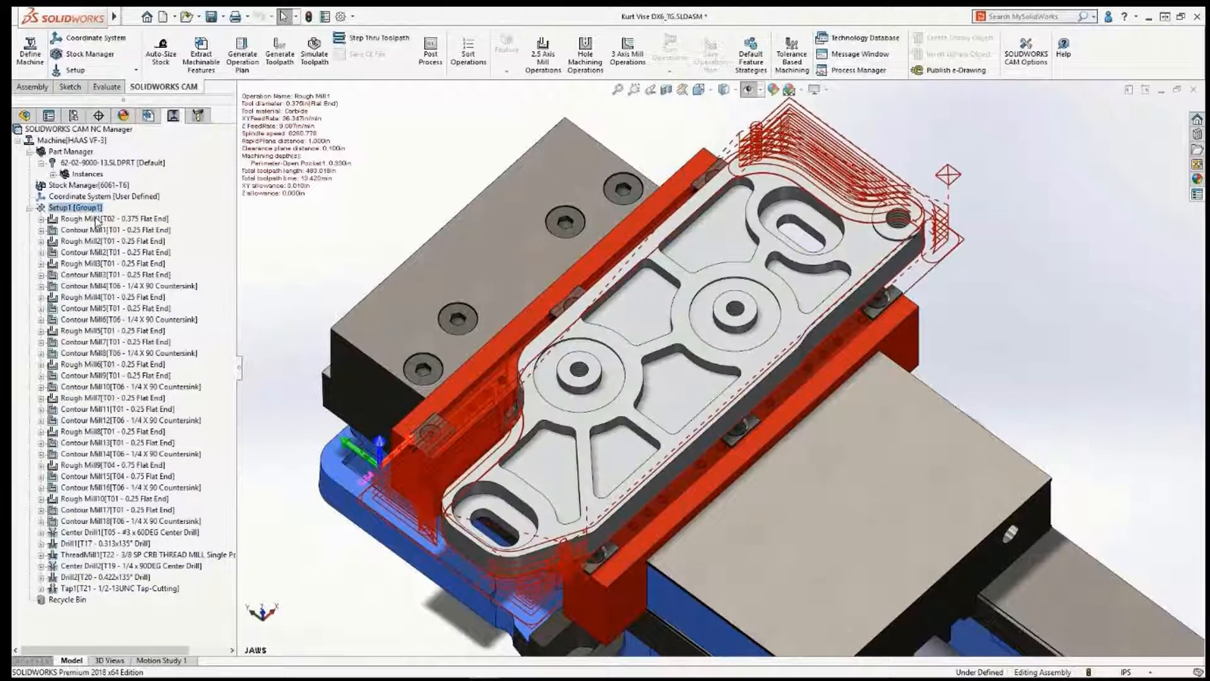
{"action": "mouse_move", "coordinate": [97, 251]}
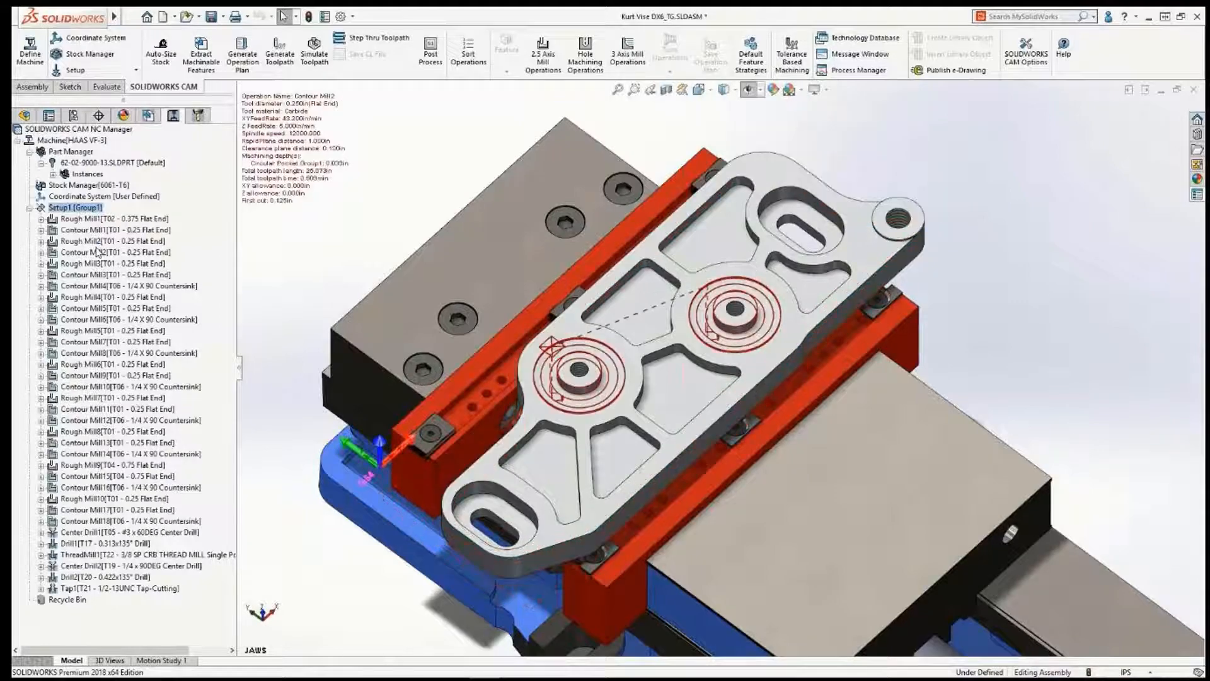
{"action": "mouse_move", "coordinate": [80, 580]}
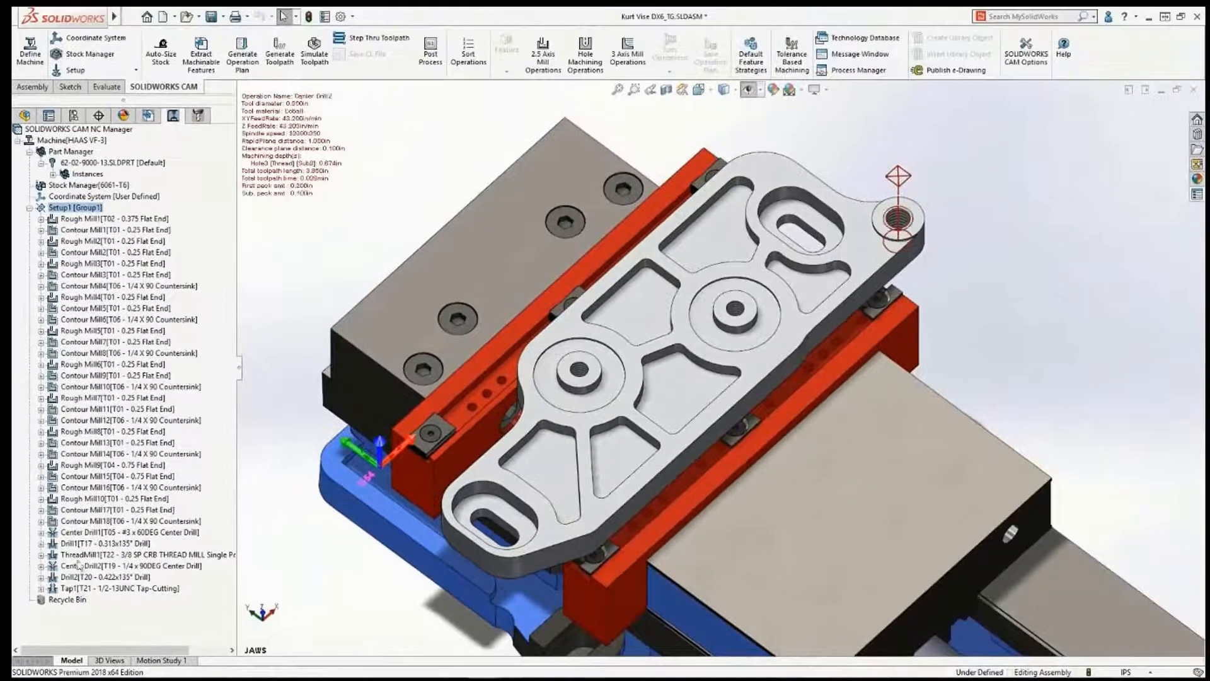
Step: Edit Setup1's definition and add both red vise jaws and the blue vise body as fixtures
{"action": "right_click", "coordinate": [79, 212]}
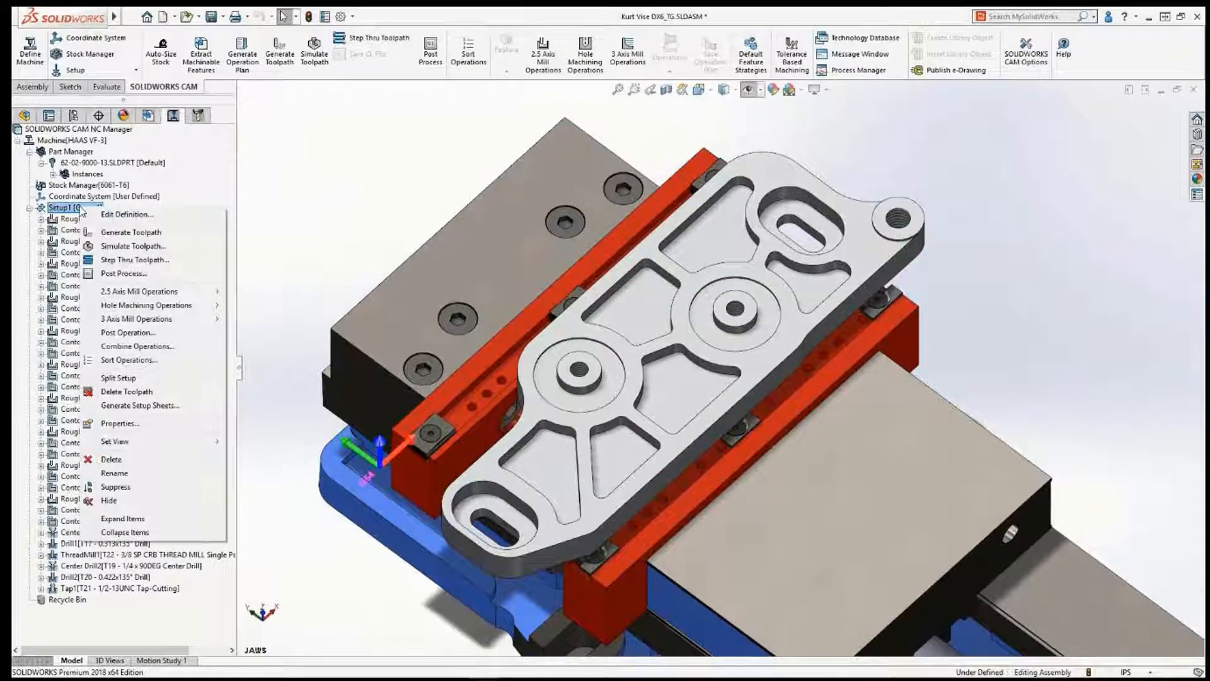
{"action": "left_click", "coordinate": [120, 217]}
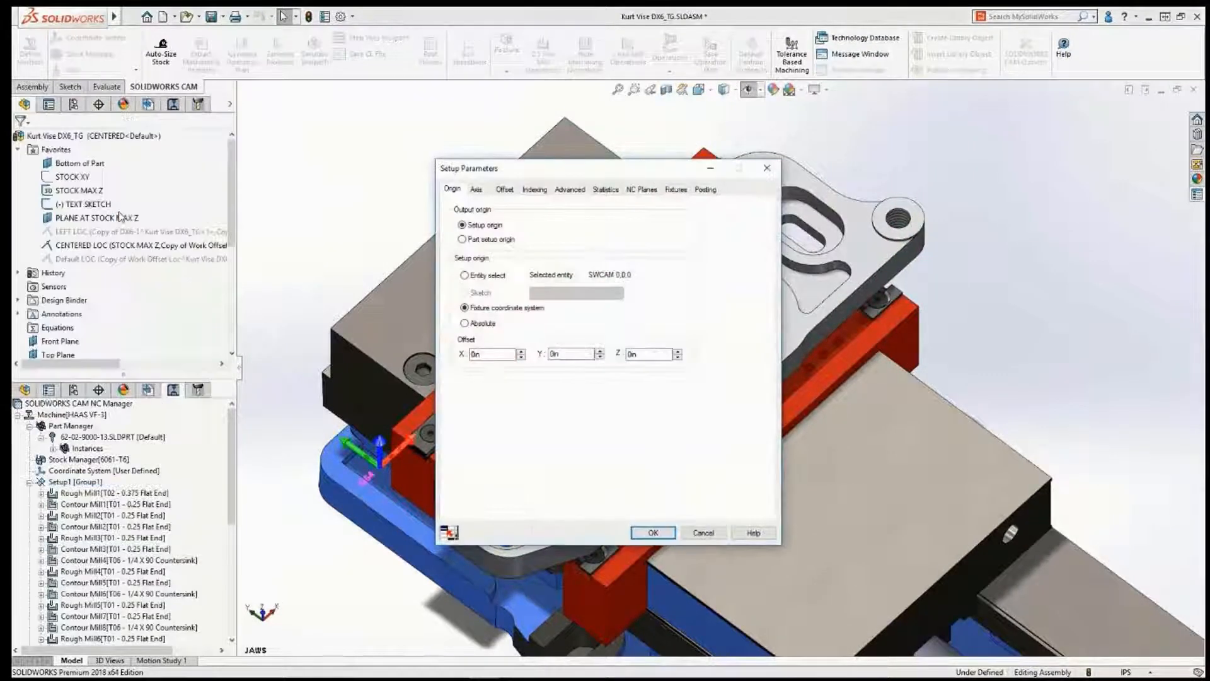
{"action": "left_click_drag", "start_coordinate": [356, 123], "coordinate": [295, 99]}
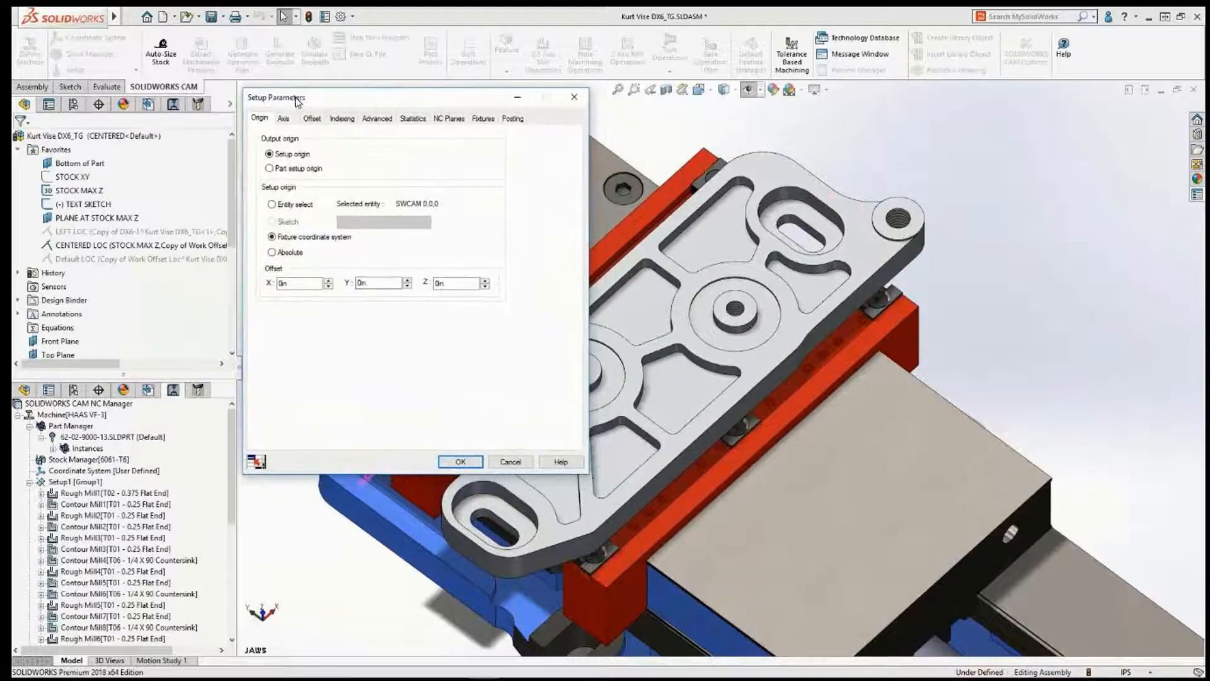
{"action": "left_click", "coordinate": [482, 118]}
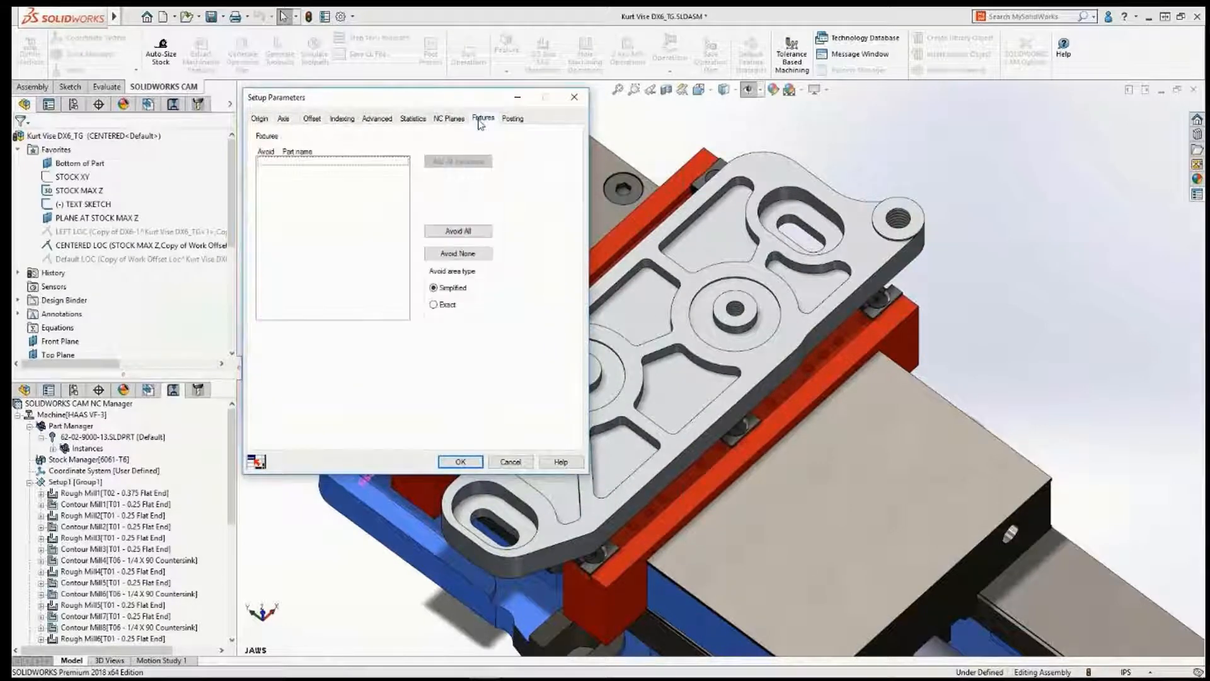
{"action": "left_click", "coordinate": [607, 243]}
{"action": "left_click", "coordinate": [725, 472]}
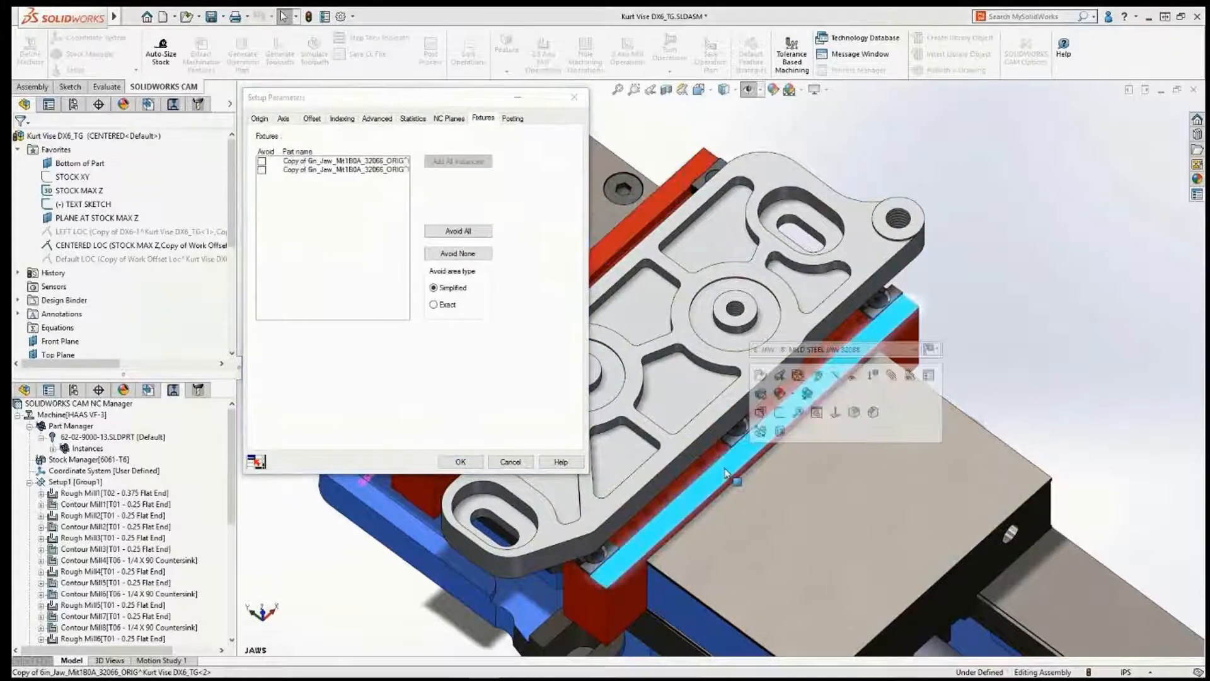
{"action": "left_click", "coordinate": [644, 632]}
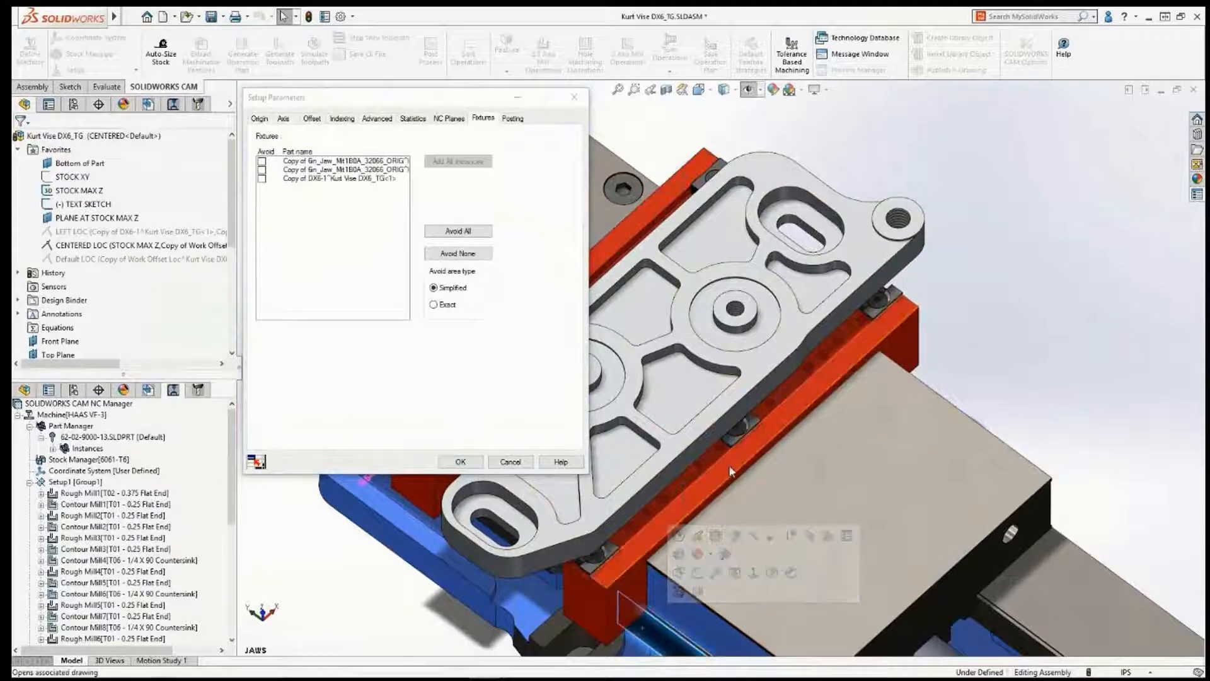
Step: Add all instances of the Talon stop and the Talon grip to Setup1's fixtures and accept the setup parameters
{"action": "left_click", "coordinate": [739, 427]}
{"action": "left_click", "coordinate": [364, 188]}
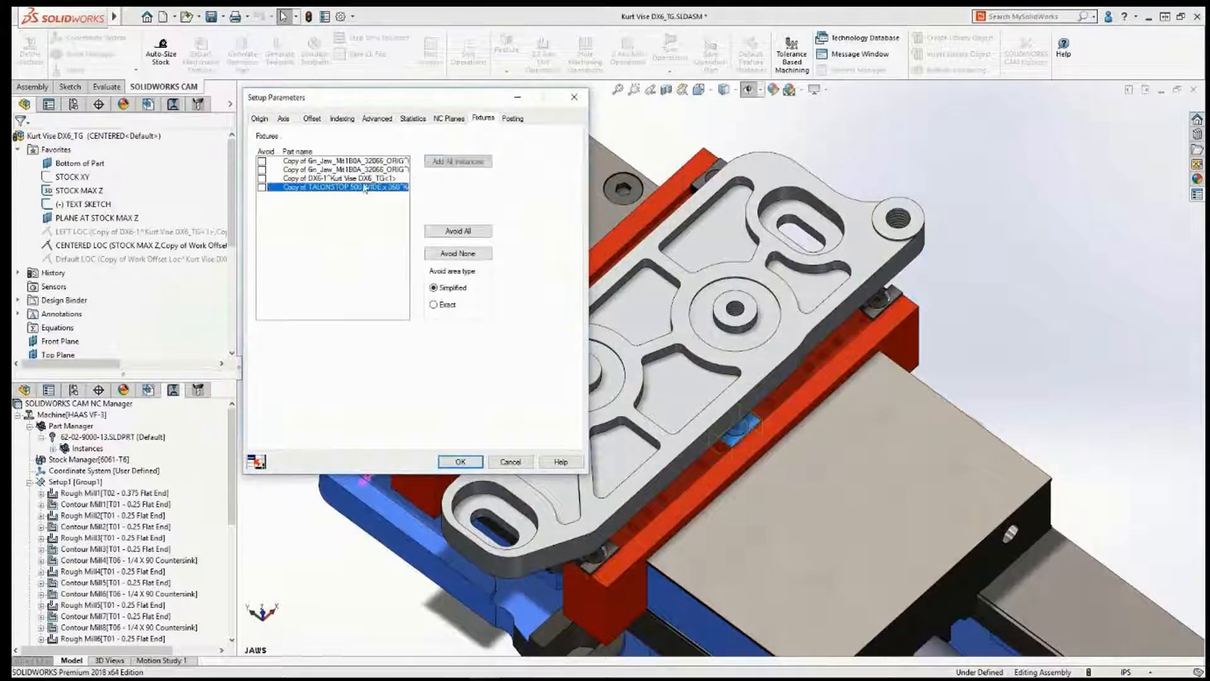
{"action": "left_click", "coordinate": [458, 162]}
{"action": "left_click", "coordinate": [699, 184]}
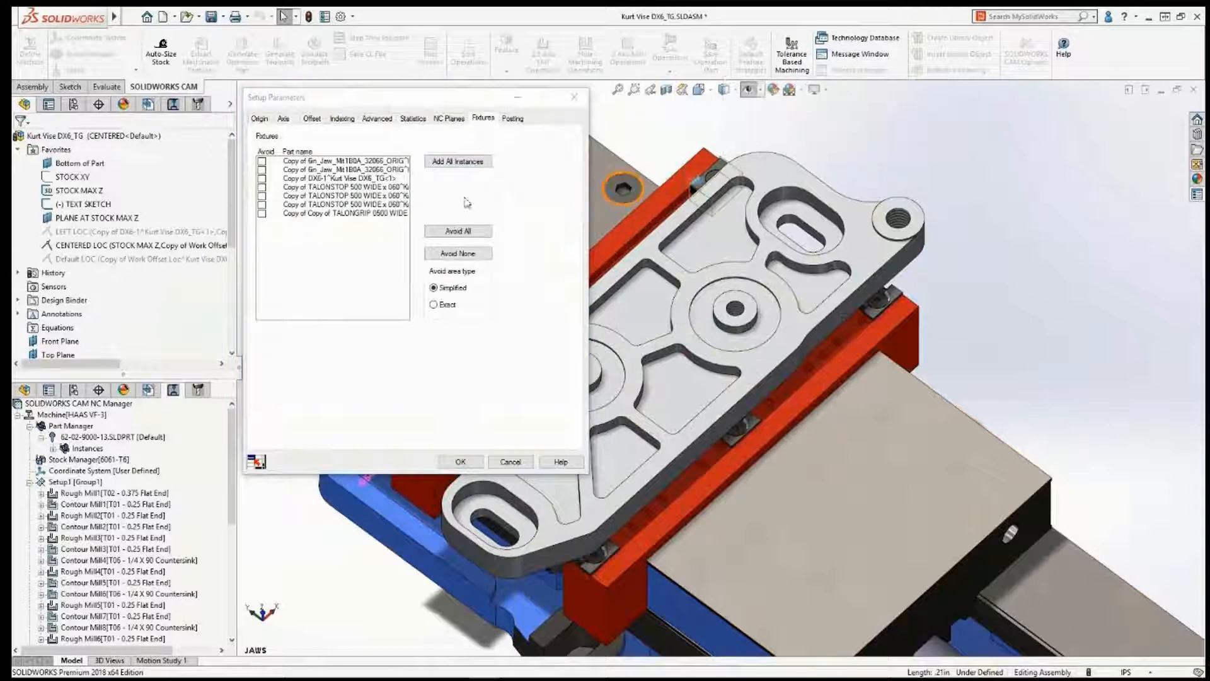
{"action": "left_click", "coordinate": [459, 161]}
{"action": "left_click", "coordinate": [461, 462]}
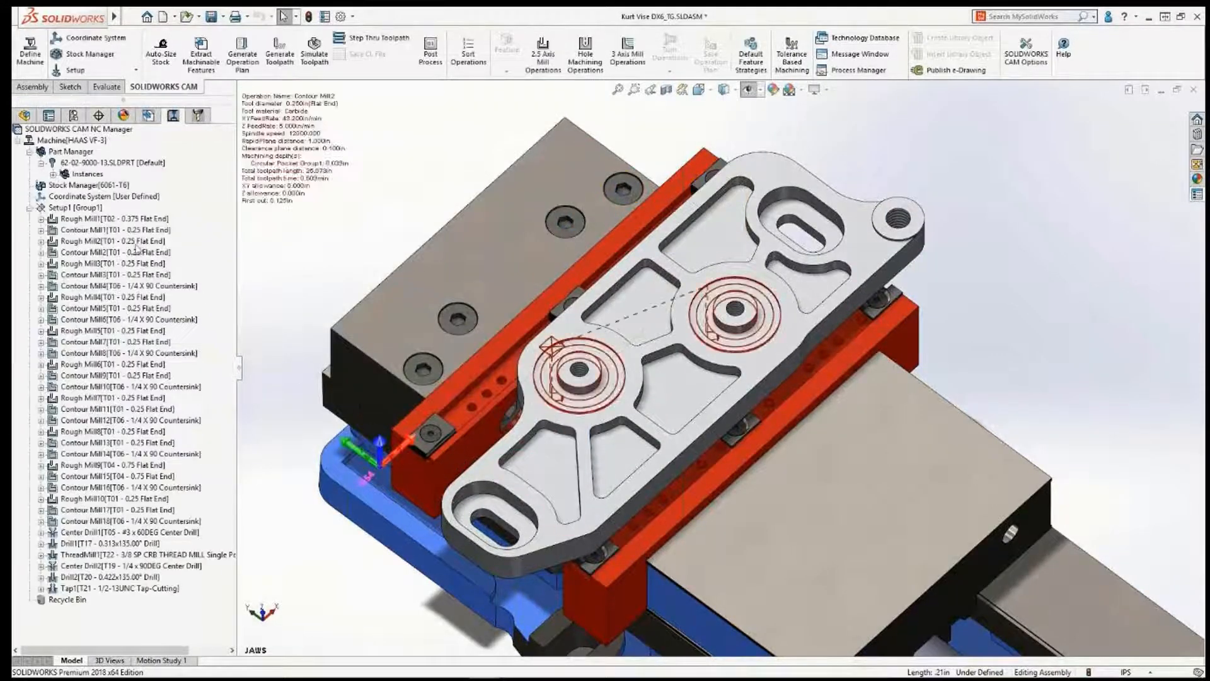
Step: Simulate Setup1's toolpaths through to the end, inspect the deviation from the design part, and close the simulation
{"action": "right_click", "coordinate": [86, 208]}
{"action": "left_click", "coordinate": [133, 248]}
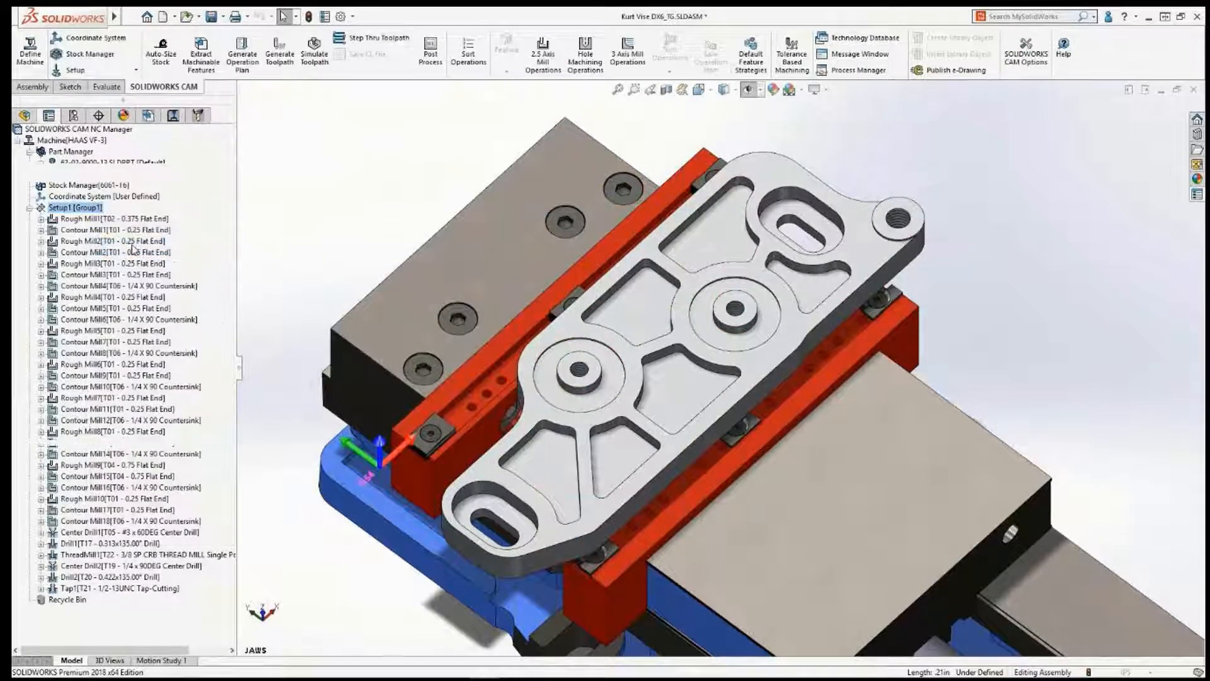
{"action": "left_click", "coordinate": [93, 227]}
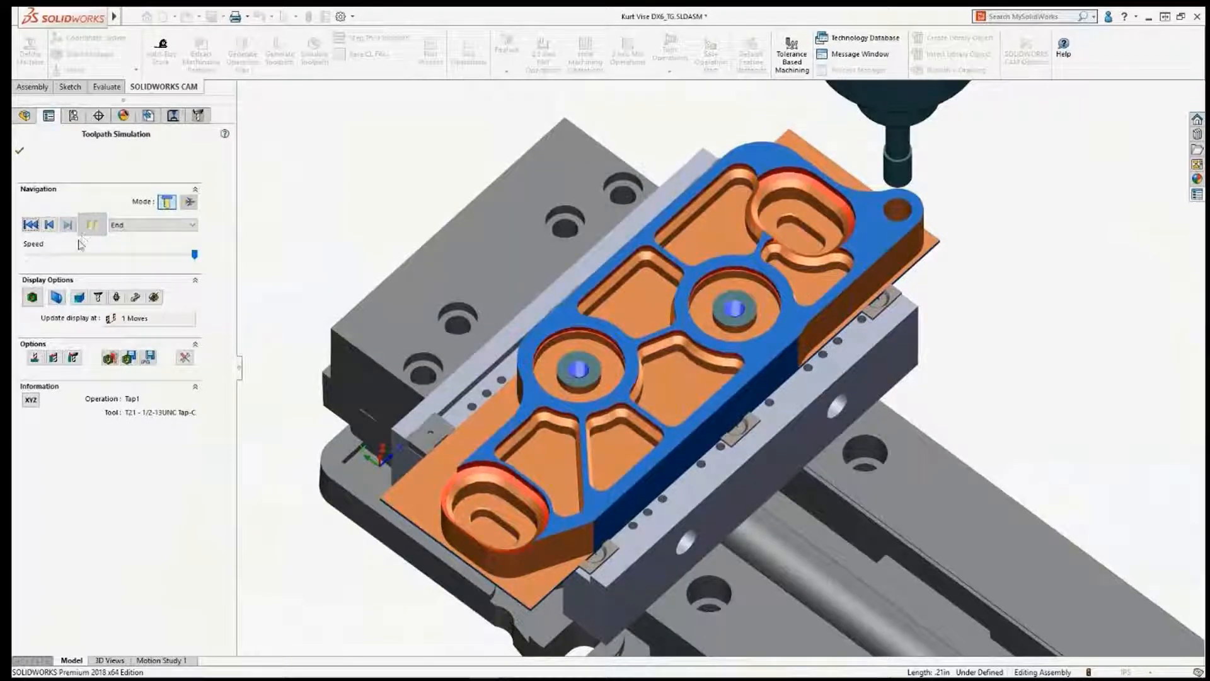
{"action": "left_click", "coordinate": [33, 297]}
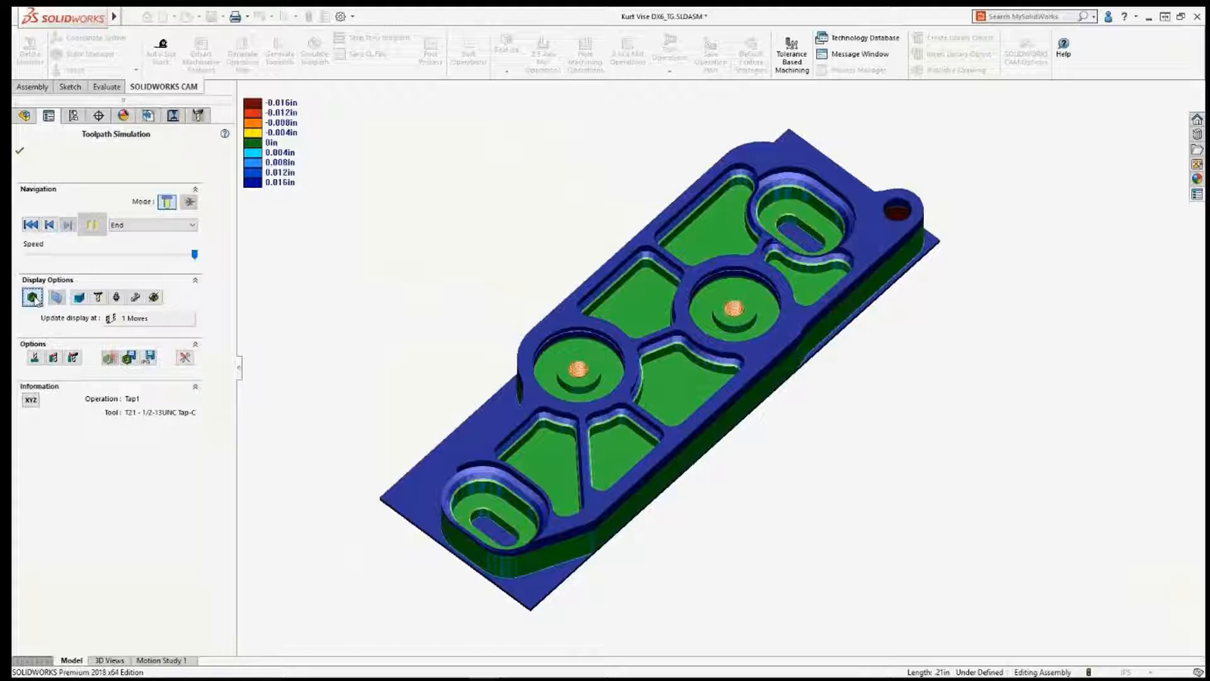
{"action": "left_click", "coordinate": [33, 298]}
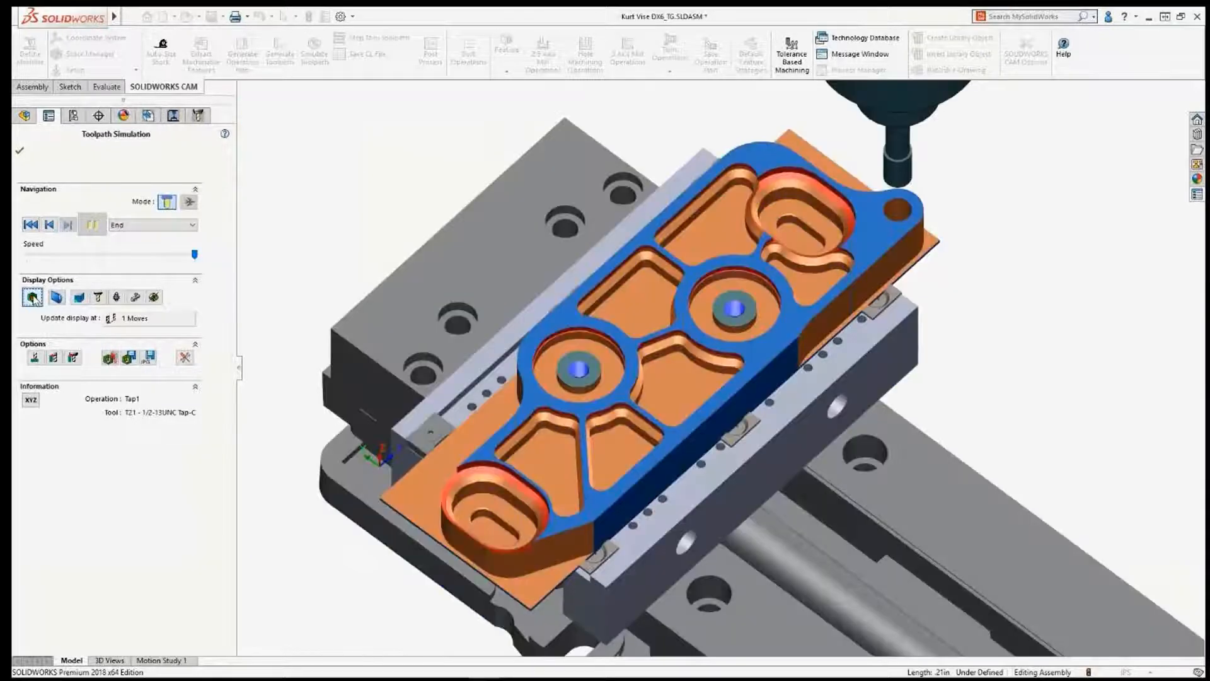
{"action": "left_click", "coordinate": [19, 152]}
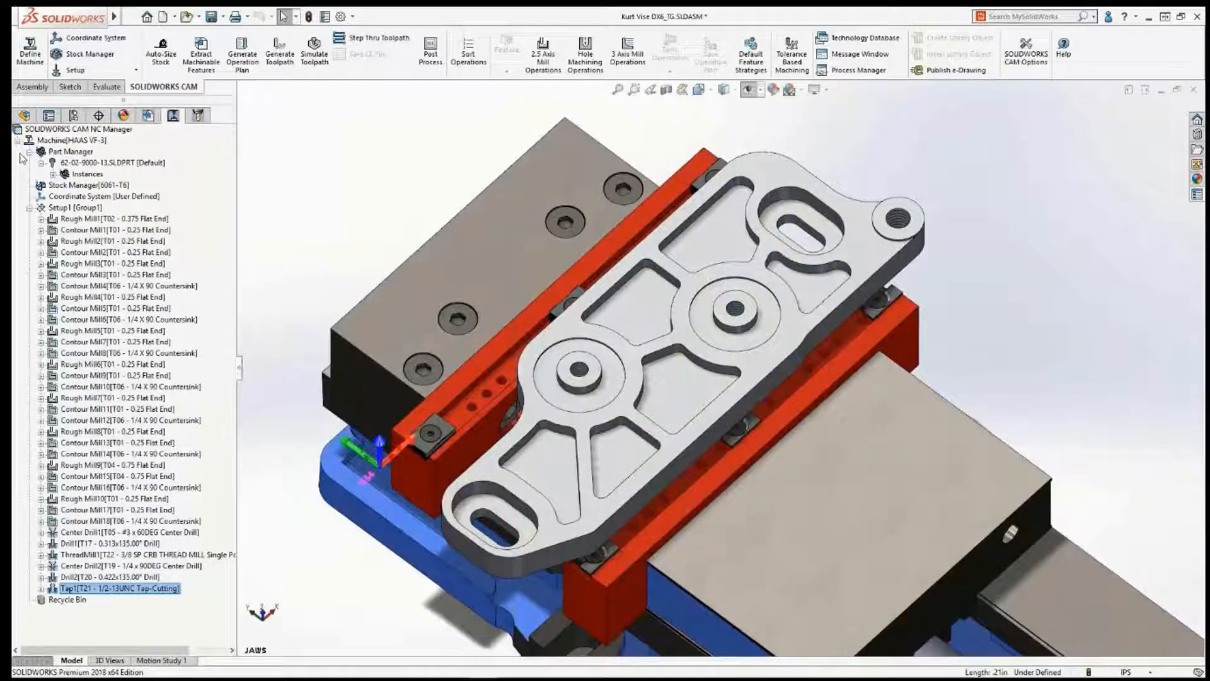
Step: Start a 2.5 axis feature of type Open Pocket in Mill Part Setup1, using the plate's large top face as profile
{"action": "left_click", "coordinate": [150, 118]}
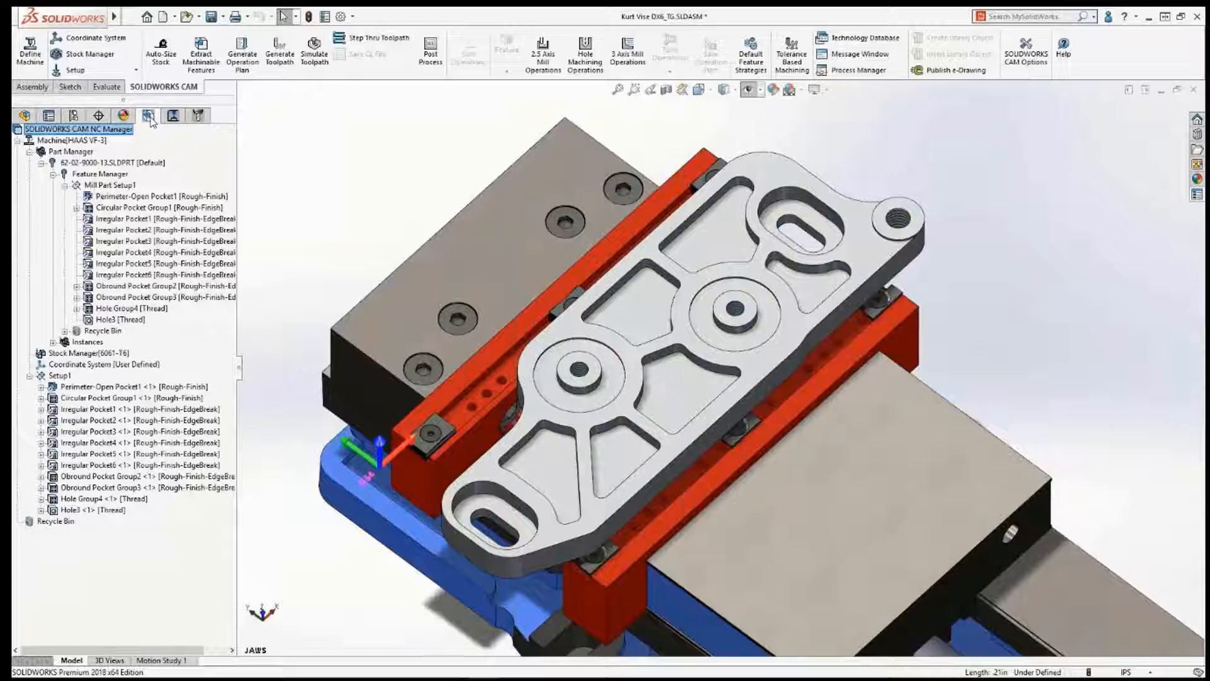
{"action": "right_click", "coordinate": [109, 187]}
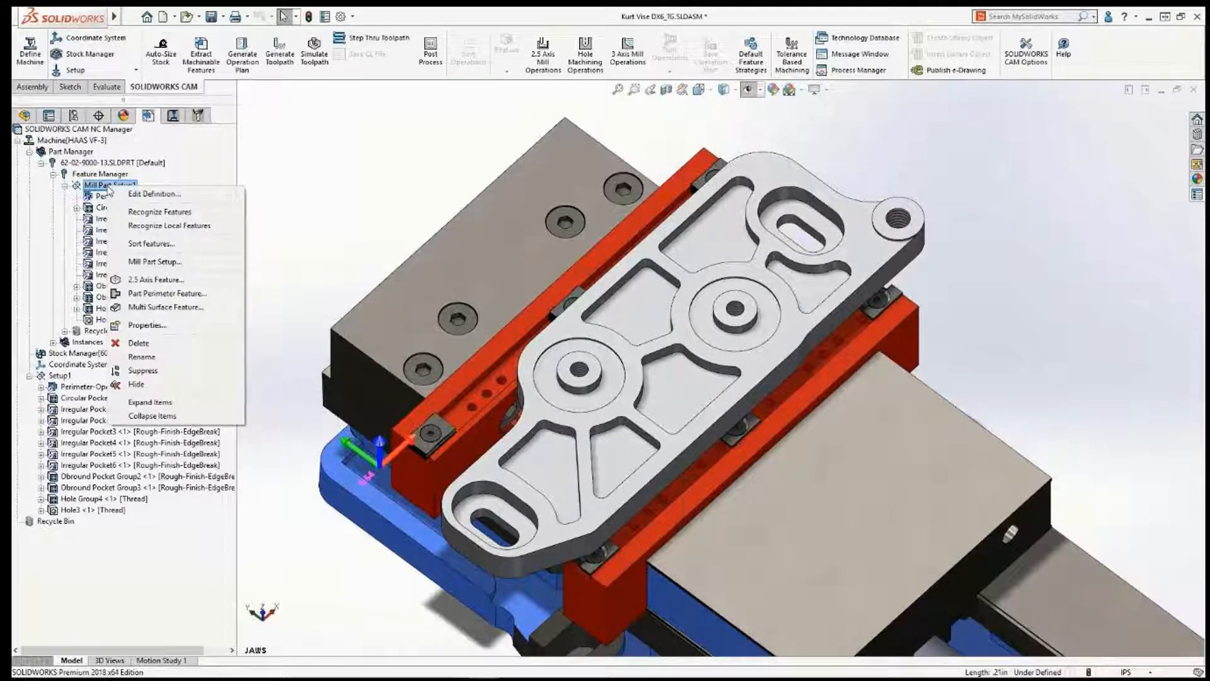
{"action": "left_click", "coordinate": [155, 279]}
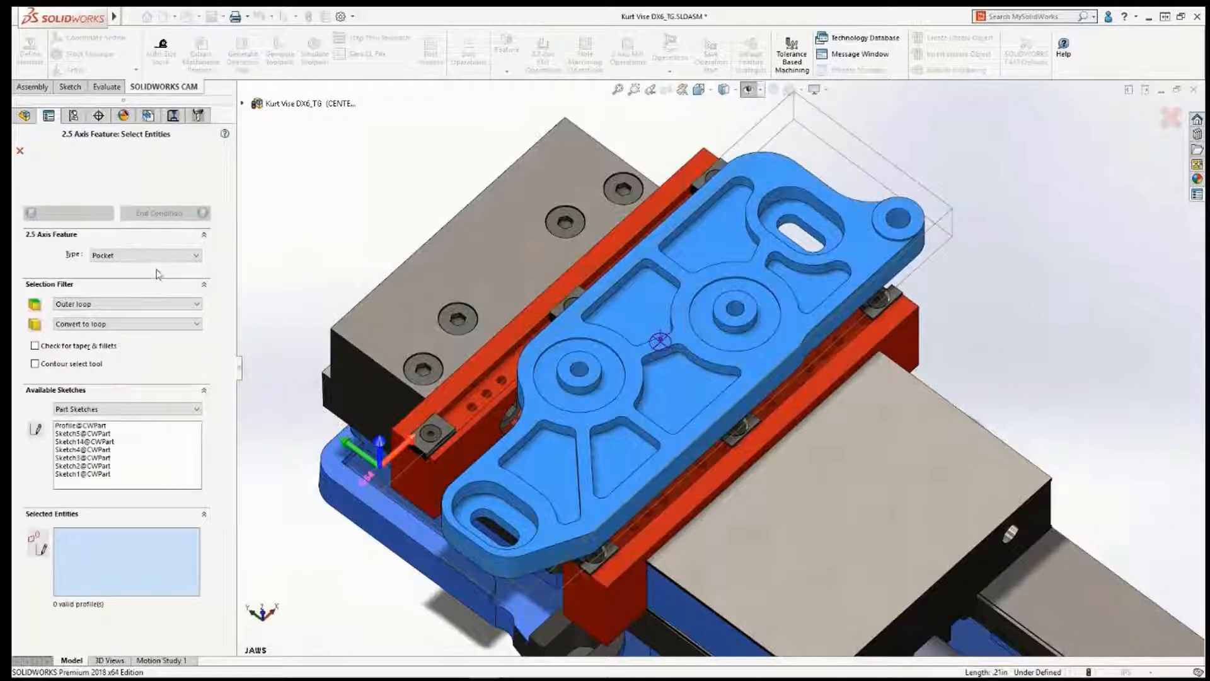
{"action": "left_click", "coordinate": [158, 256]}
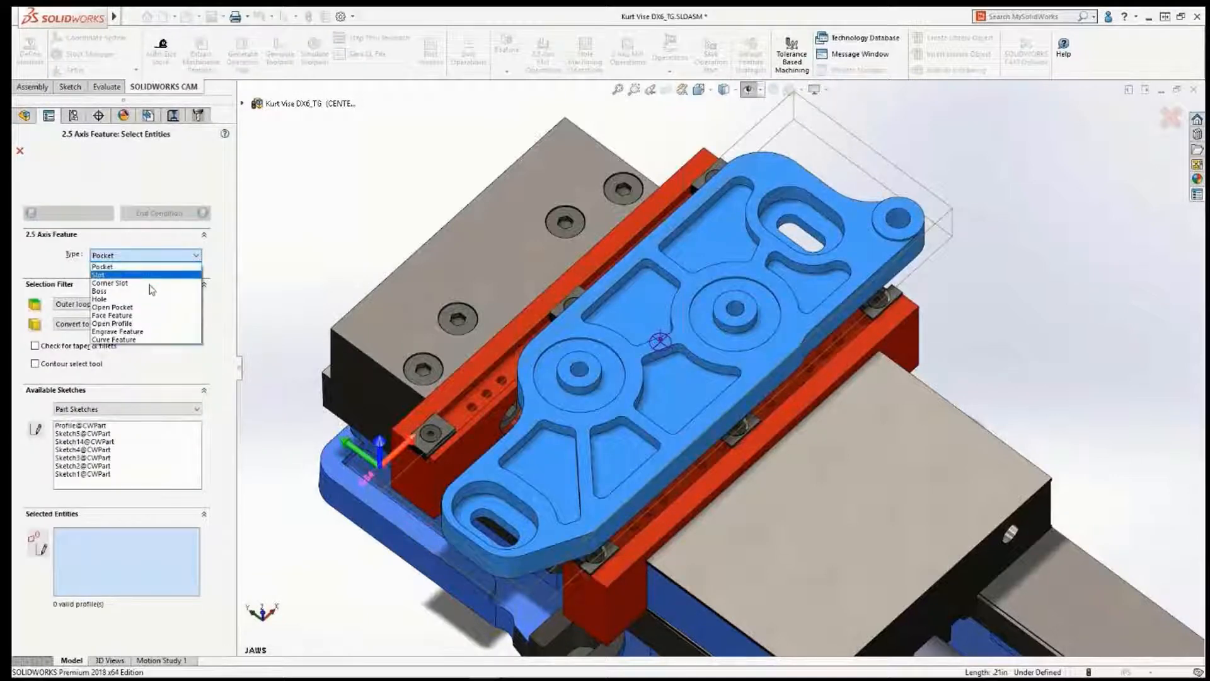
{"action": "left_click", "coordinate": [146, 307]}
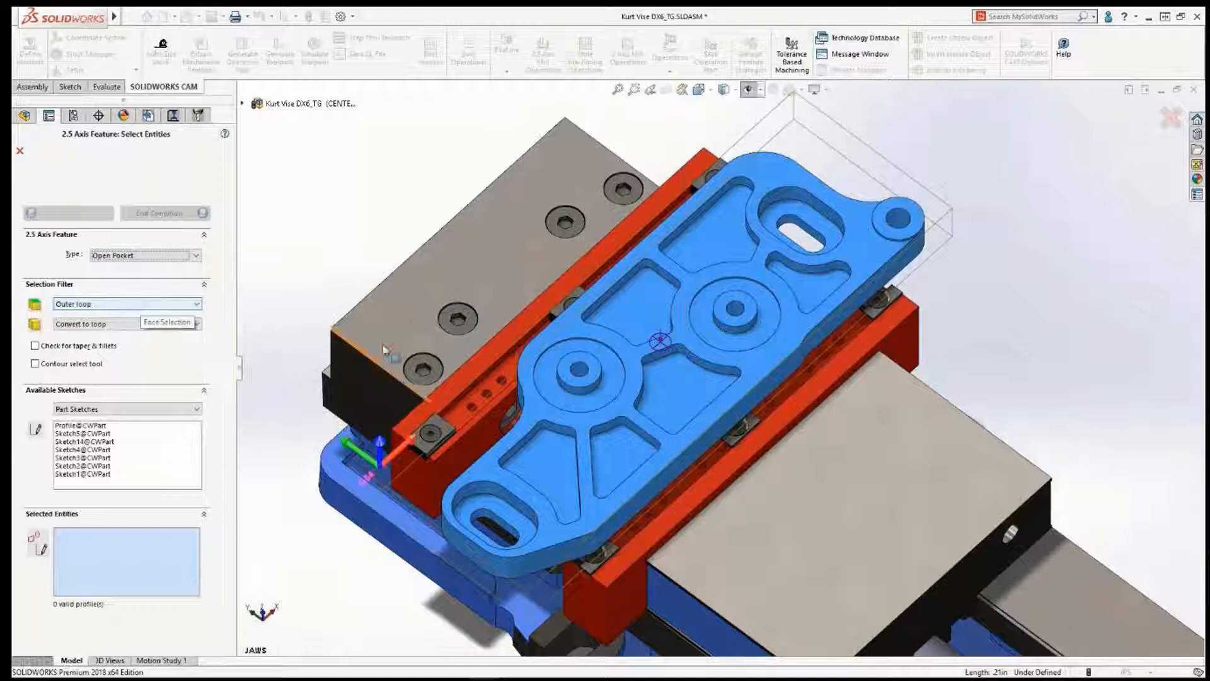
{"action": "left_click", "coordinate": [527, 371]}
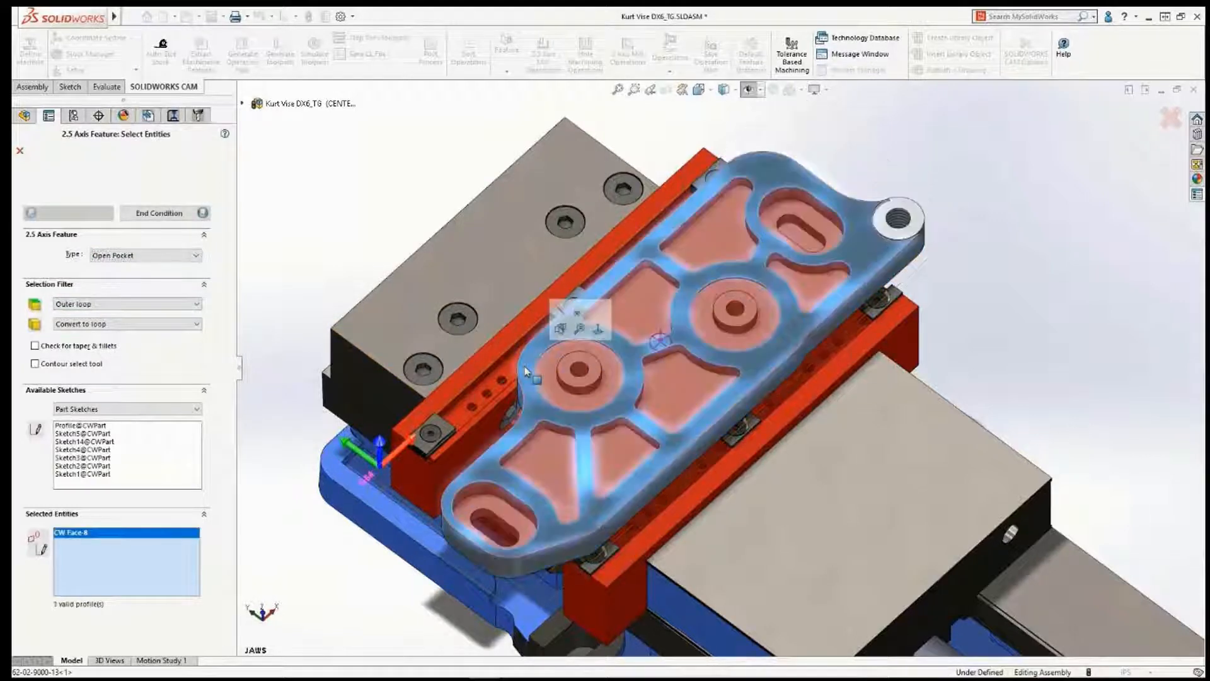
Step: Review the operations matching the Rough-Finish strategy and set the open pocket's end condition to Upto Stock
{"action": "left_click", "coordinate": [158, 217]}
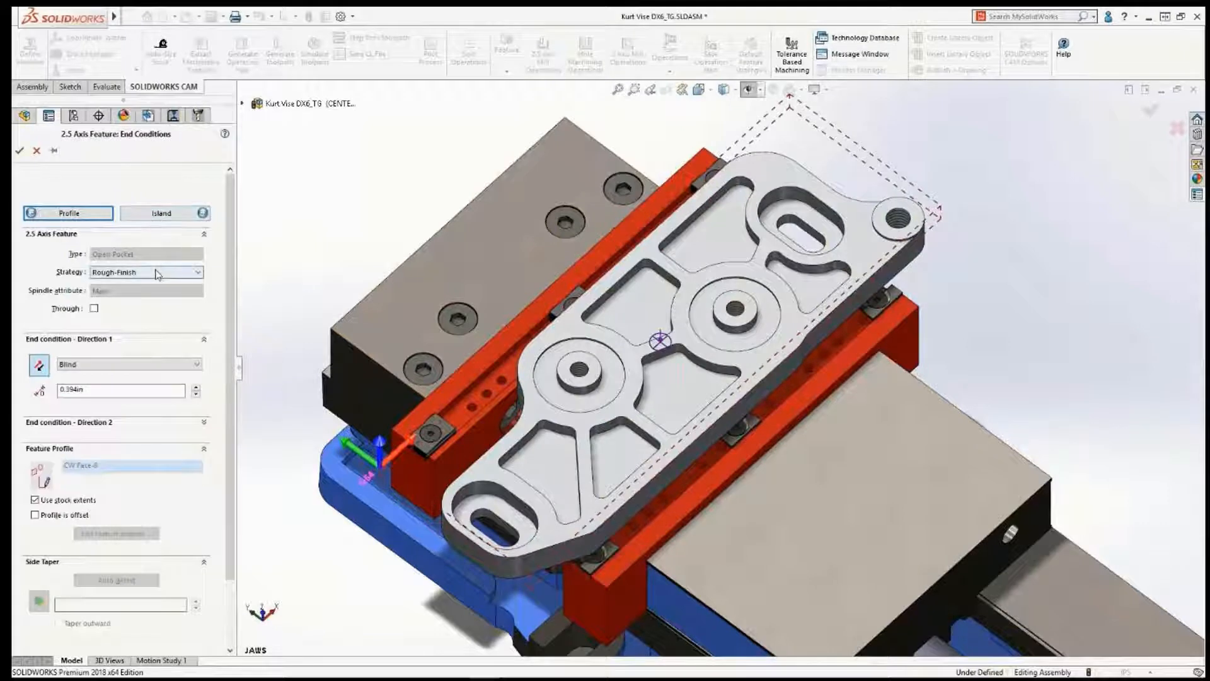
{"action": "mouse_move", "coordinate": [157, 273]}
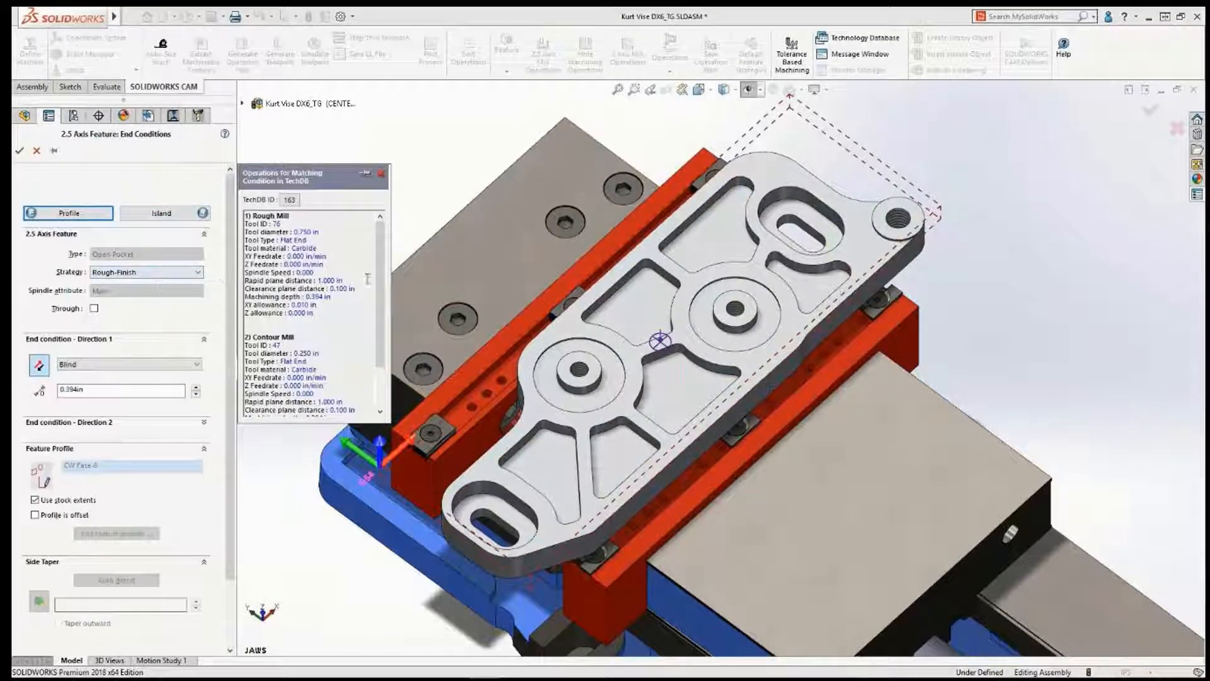
{"action": "left_click_drag", "start_coordinate": [381, 274], "coordinate": [380, 309]}
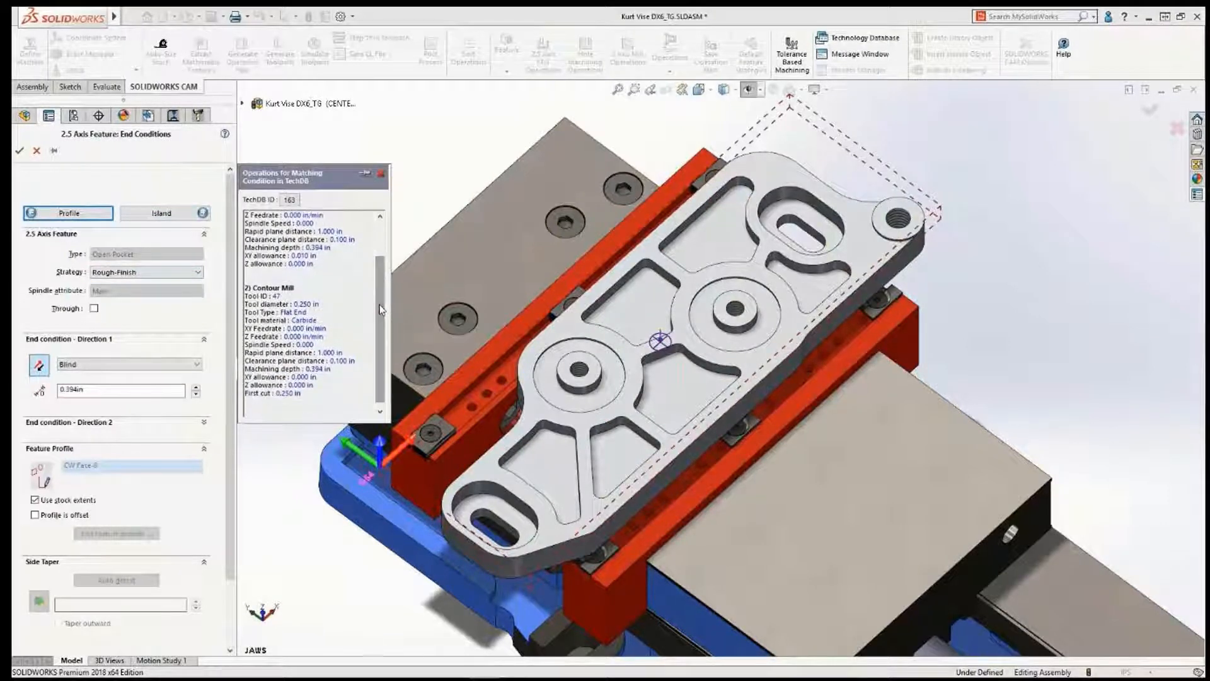
{"action": "left_click", "coordinate": [182, 364]}
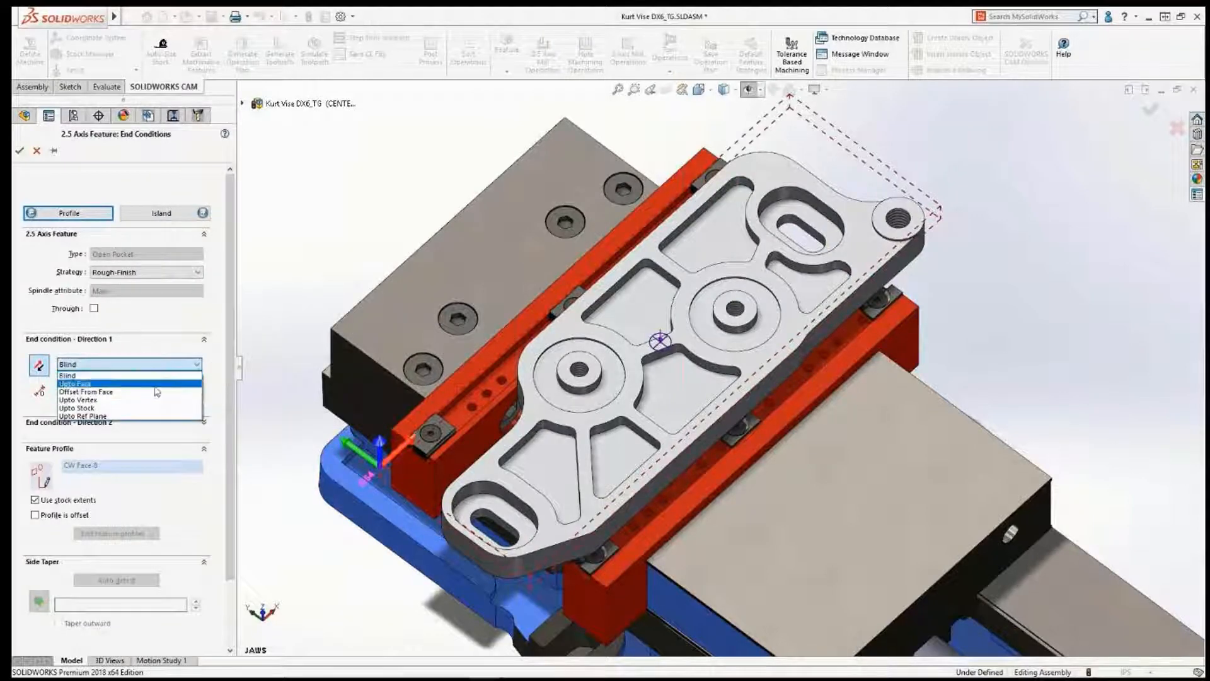
{"action": "left_click", "coordinate": [139, 407]}
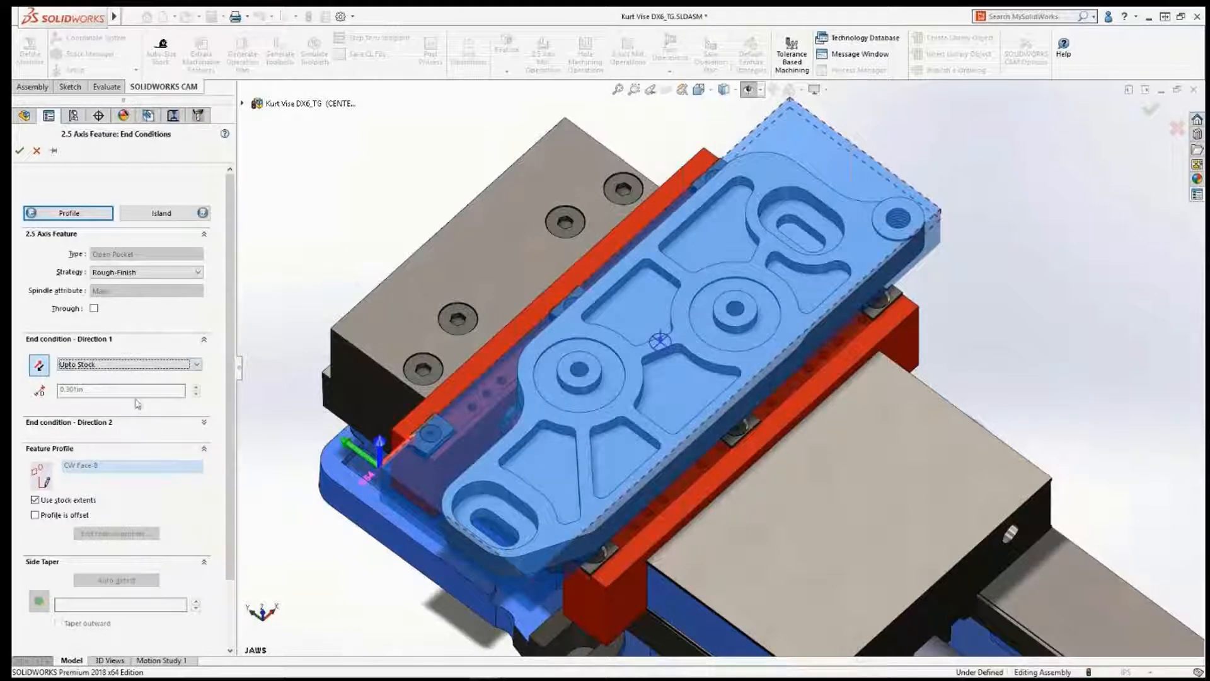
Step: Auto-detect the open pocket's islands, check the boss face among them, and accept the feature
{"action": "left_click", "coordinate": [151, 217]}
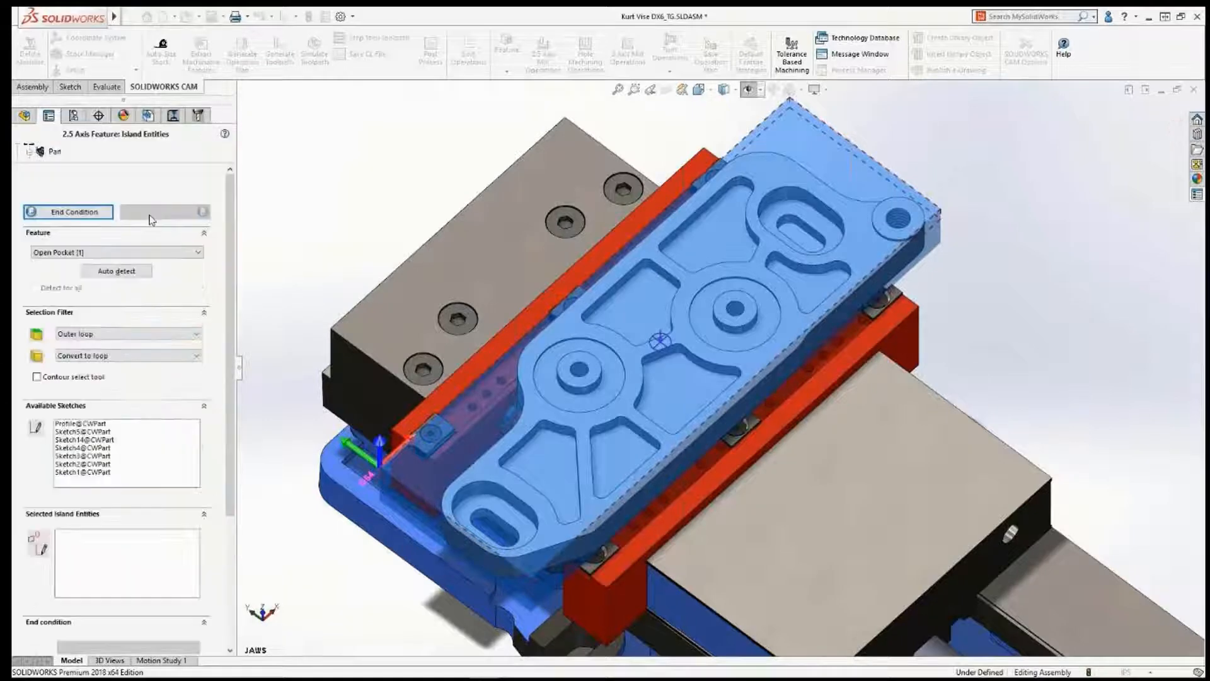
{"action": "left_click", "coordinate": [117, 272]}
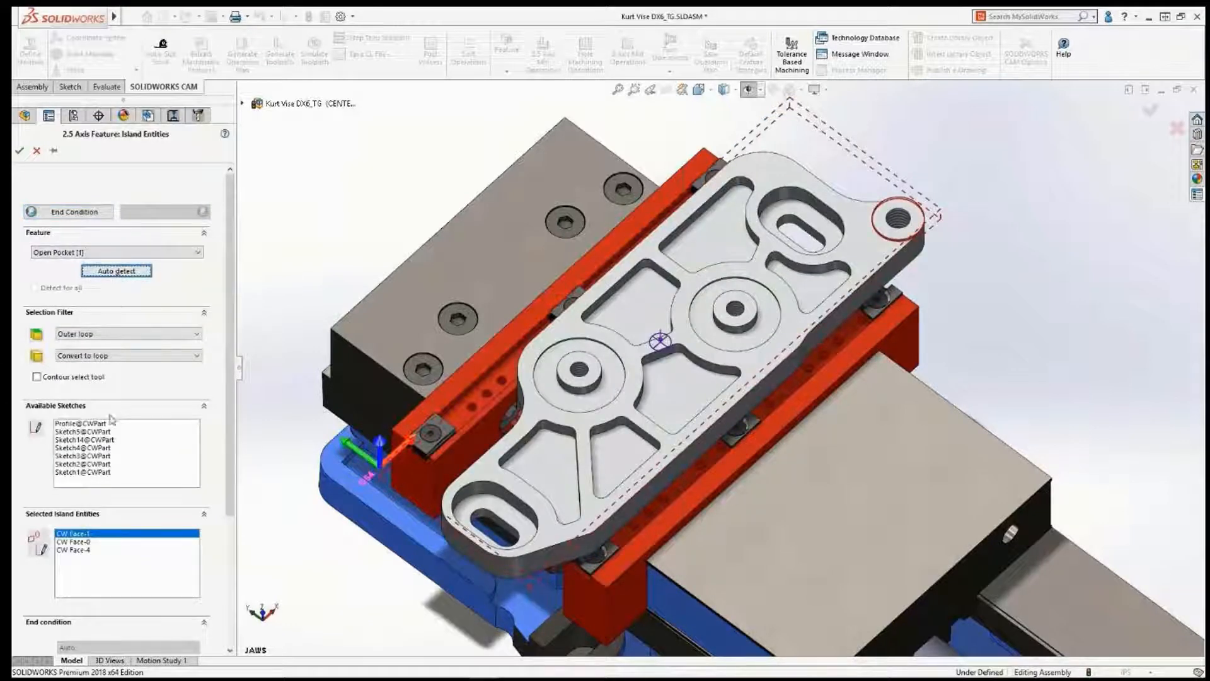
{"action": "left_click", "coordinate": [81, 550]}
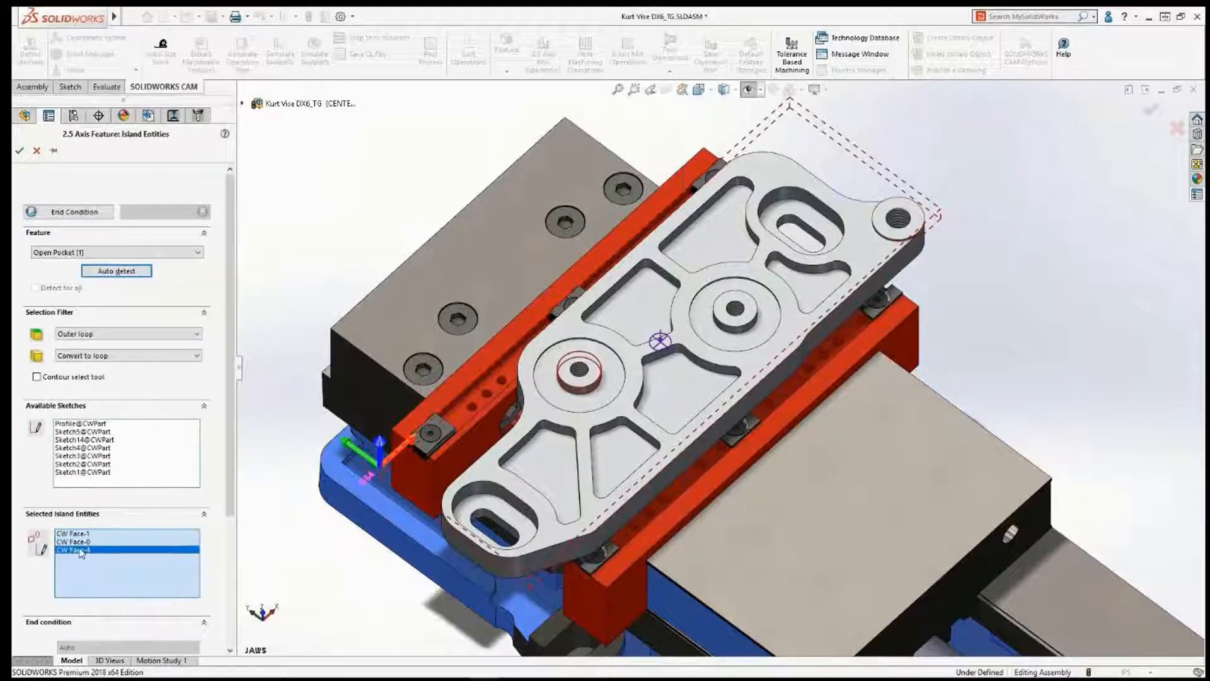
{"action": "left_click", "coordinate": [20, 151]}
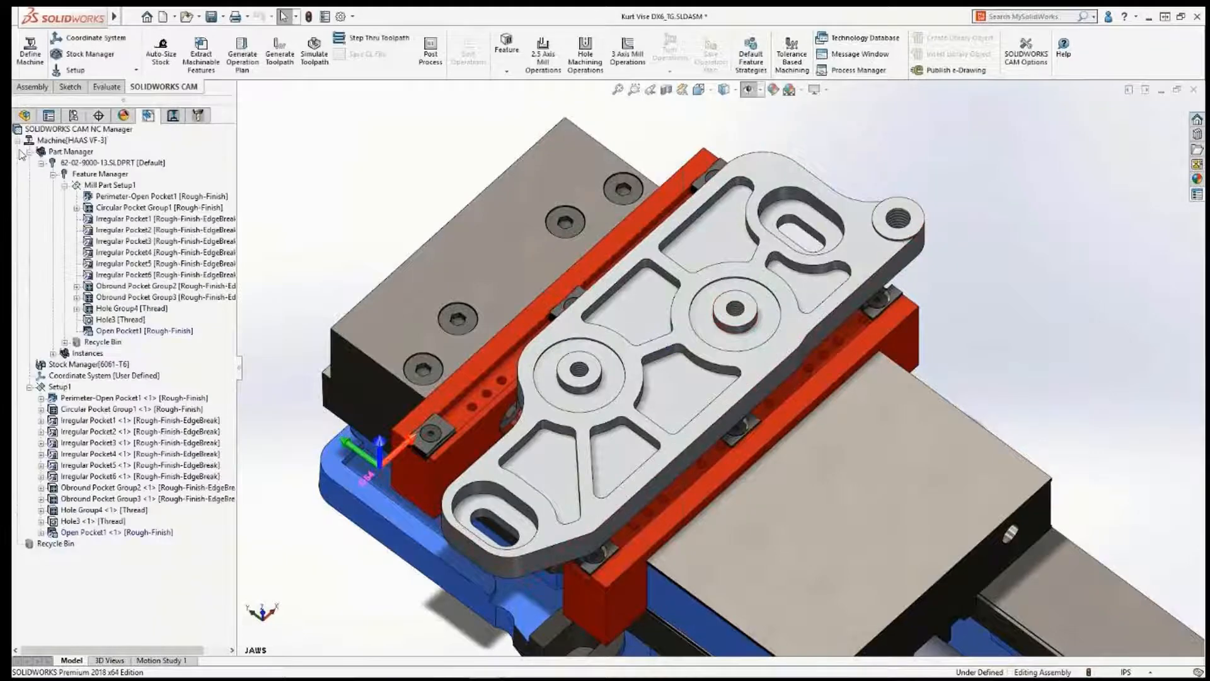
Step: Collapse the plate's feature list and generate the operation plan for the new open pocket in Setup1
{"action": "left_click", "coordinate": [53, 174]}
{"action": "left_click", "coordinate": [85, 365]}
{"action": "right_click", "coordinate": [85, 370]}
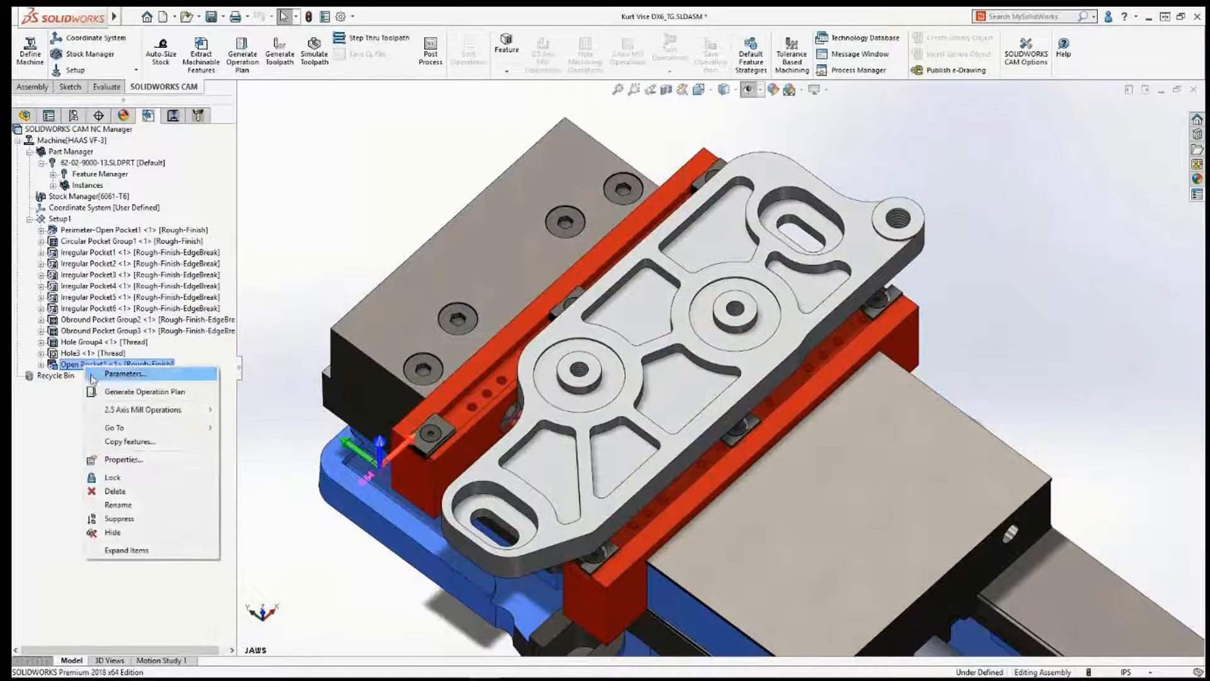
{"action": "left_click", "coordinate": [113, 397]}
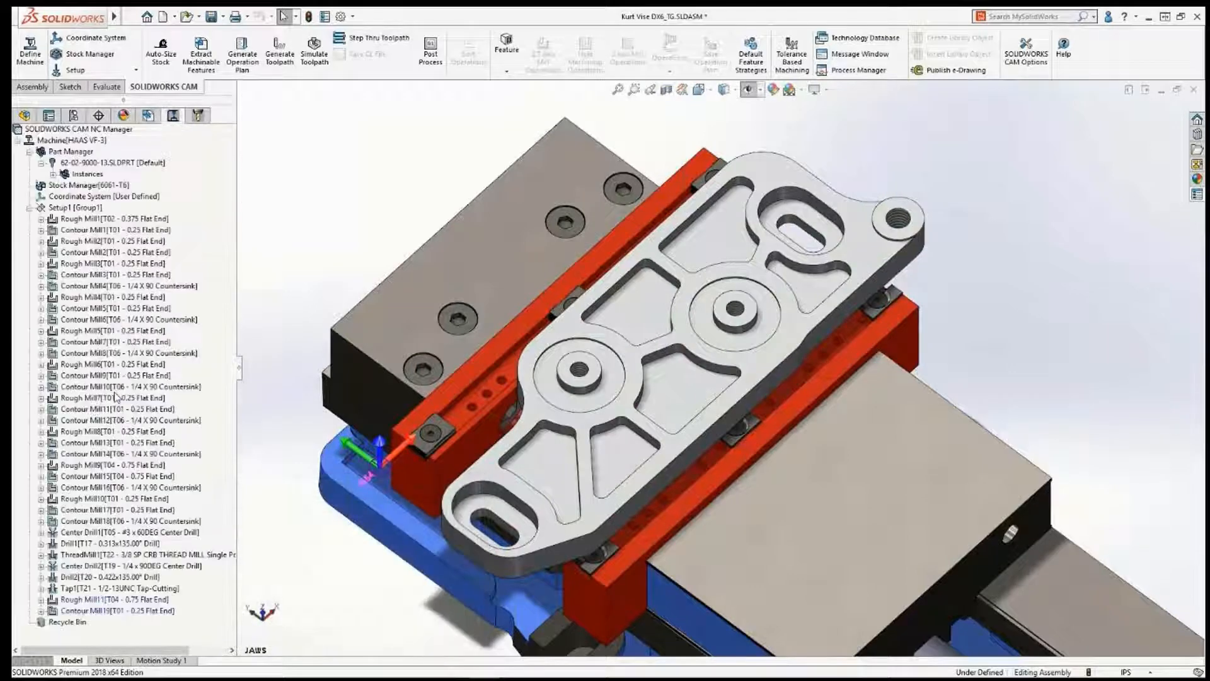
Step: Generate the toolpaths for the open pocket's Rough Mill11 and Contour Mill19 operations
{"action": "left_click", "coordinate": [102, 601]}
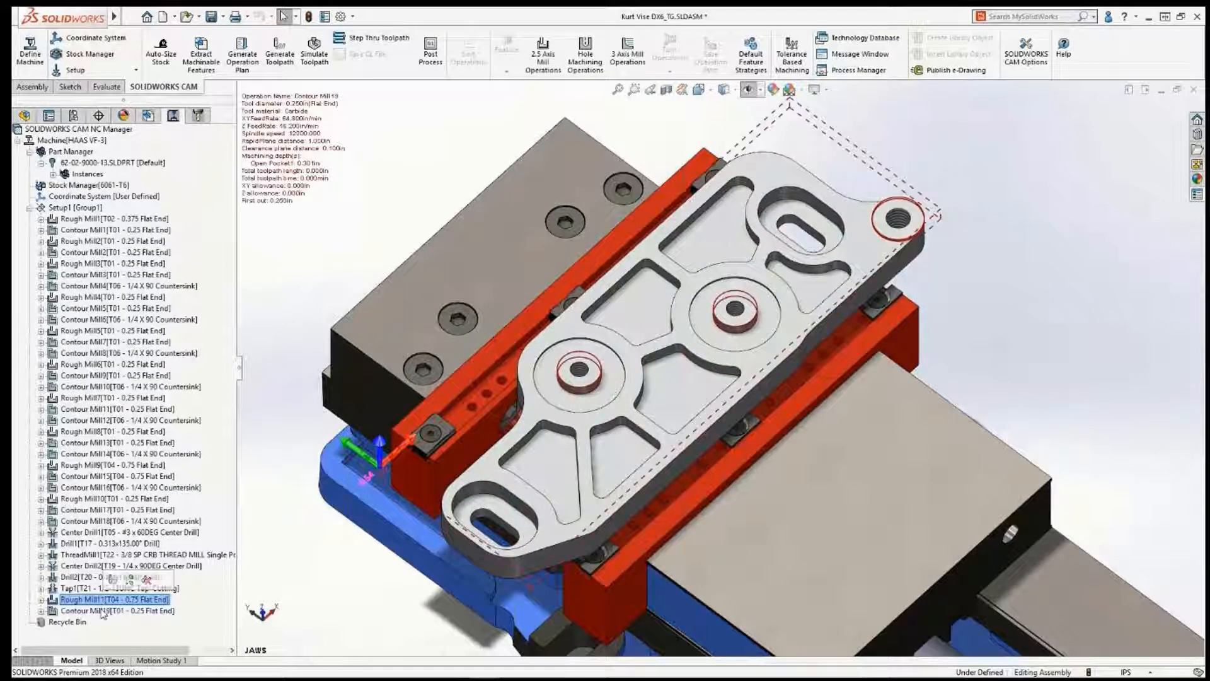
{"action": "left_click", "coordinate": [104, 610], "text": "ctrl"}
{"action": "left_click", "coordinate": [111, 590]}
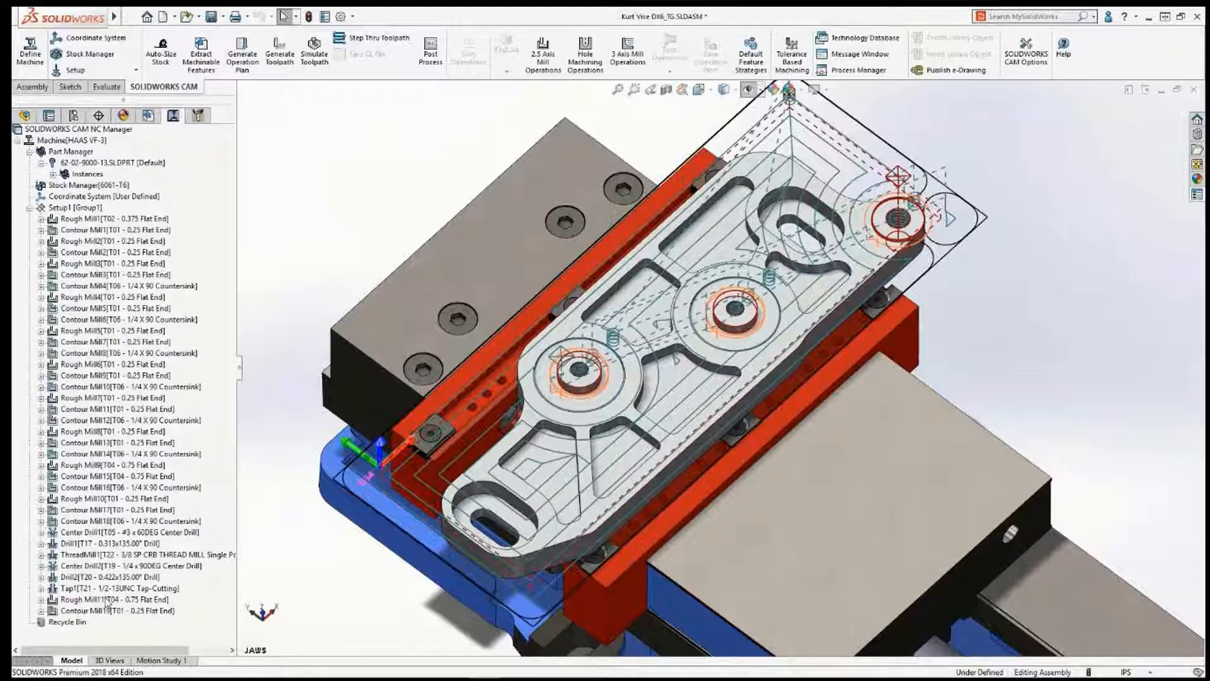
Step: Move the Rough Mill11 and Contour Mill19 operations up the Setup1 sequence, directly after Contour Mill1
{"action": "left_click", "coordinate": [107, 599]}
{"action": "left_click", "coordinate": [95, 610], "text": "ctrl"}
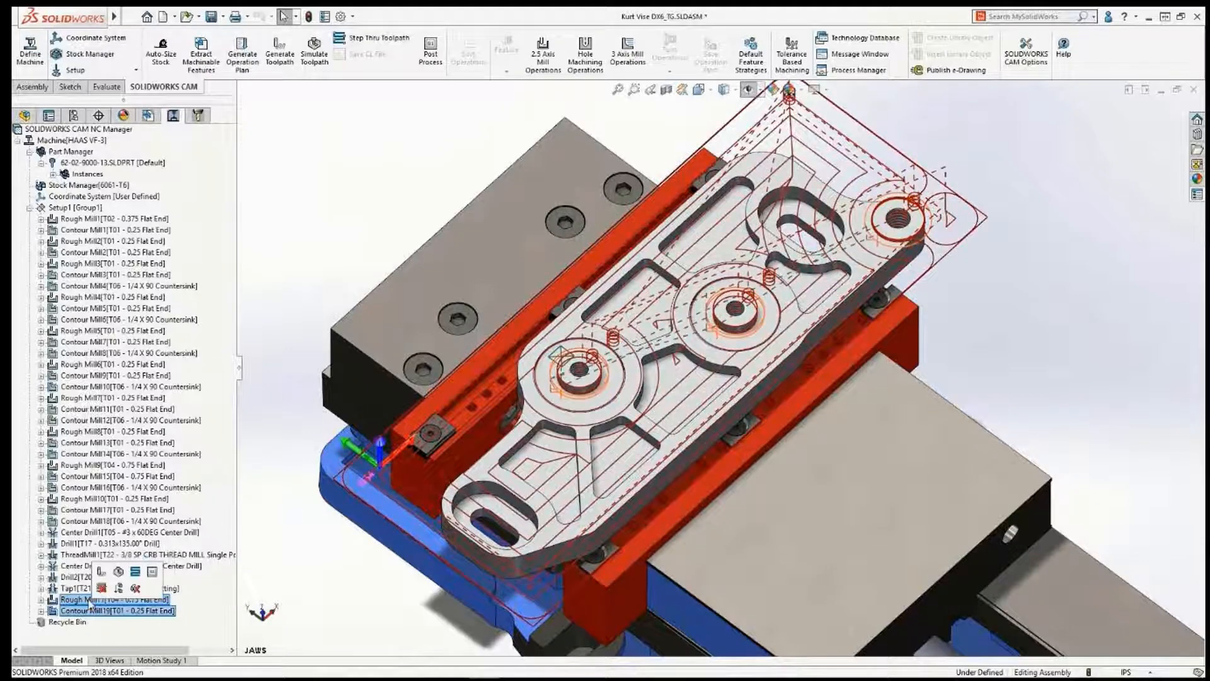
{"action": "left_click", "coordinate": [92, 240]}
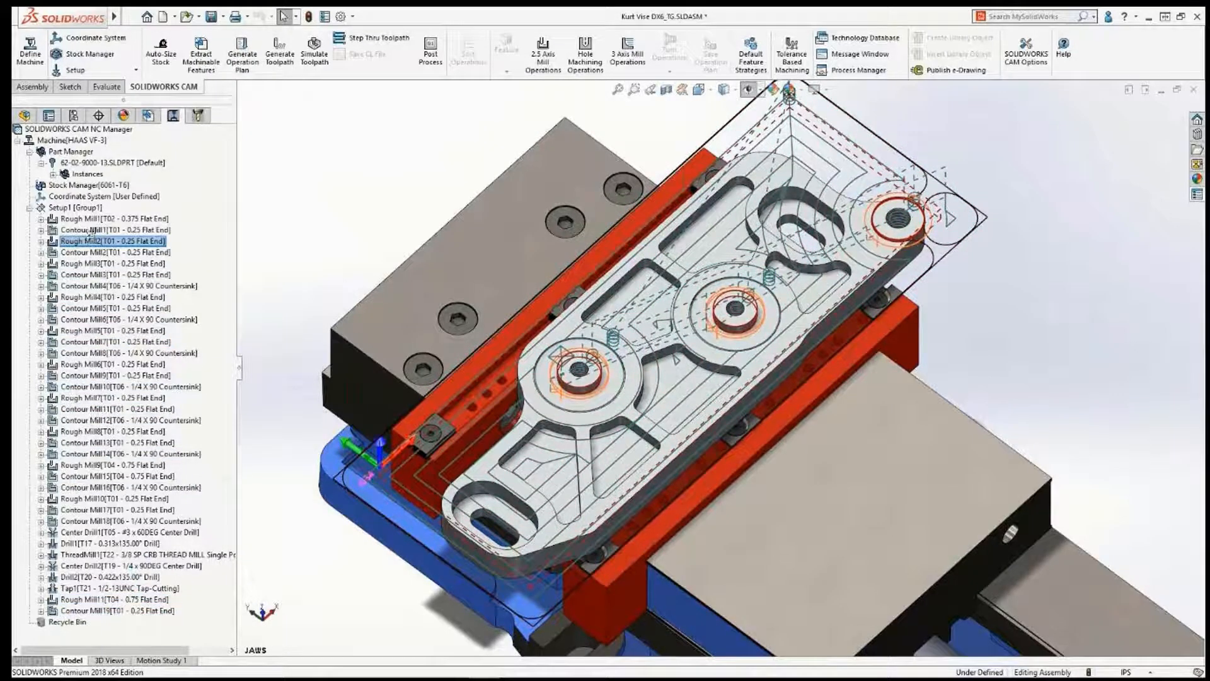
{"action": "left_click_drag", "start_coordinate": [91, 240], "coordinate": [92, 232]}
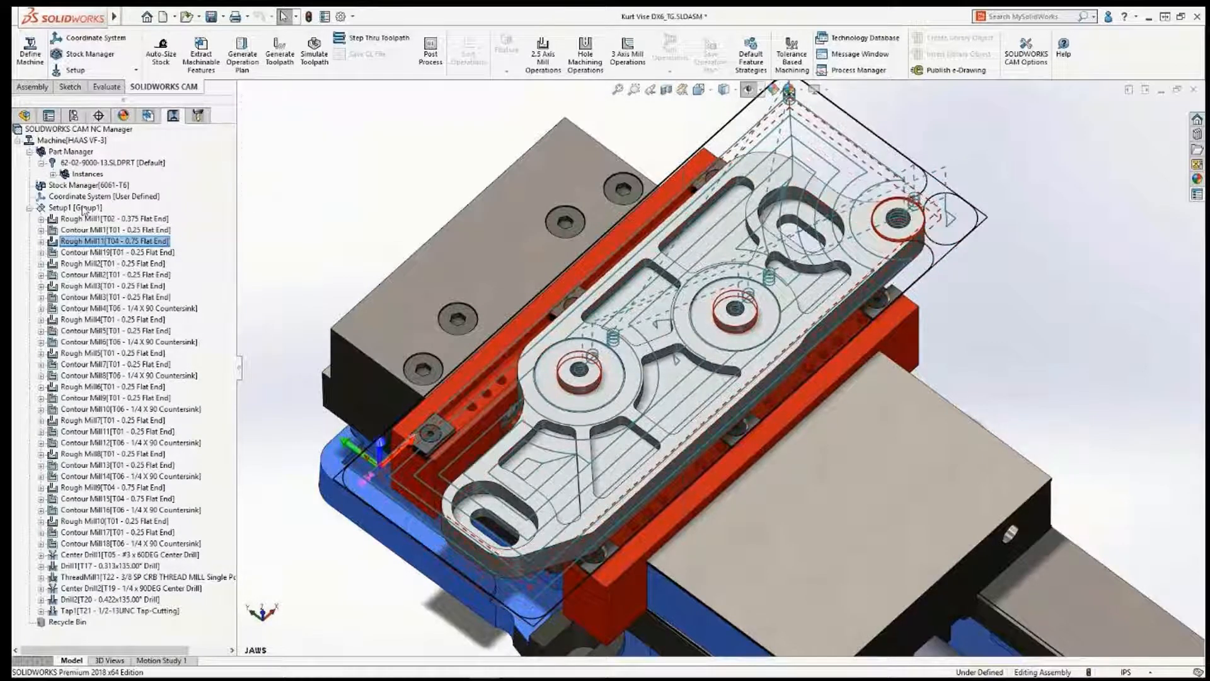
Step: Sort Setup1's operations by operation type, with Face Mill, Rough Mill and Contour Mill first in the order
{"action": "right_click", "coordinate": [83, 208]}
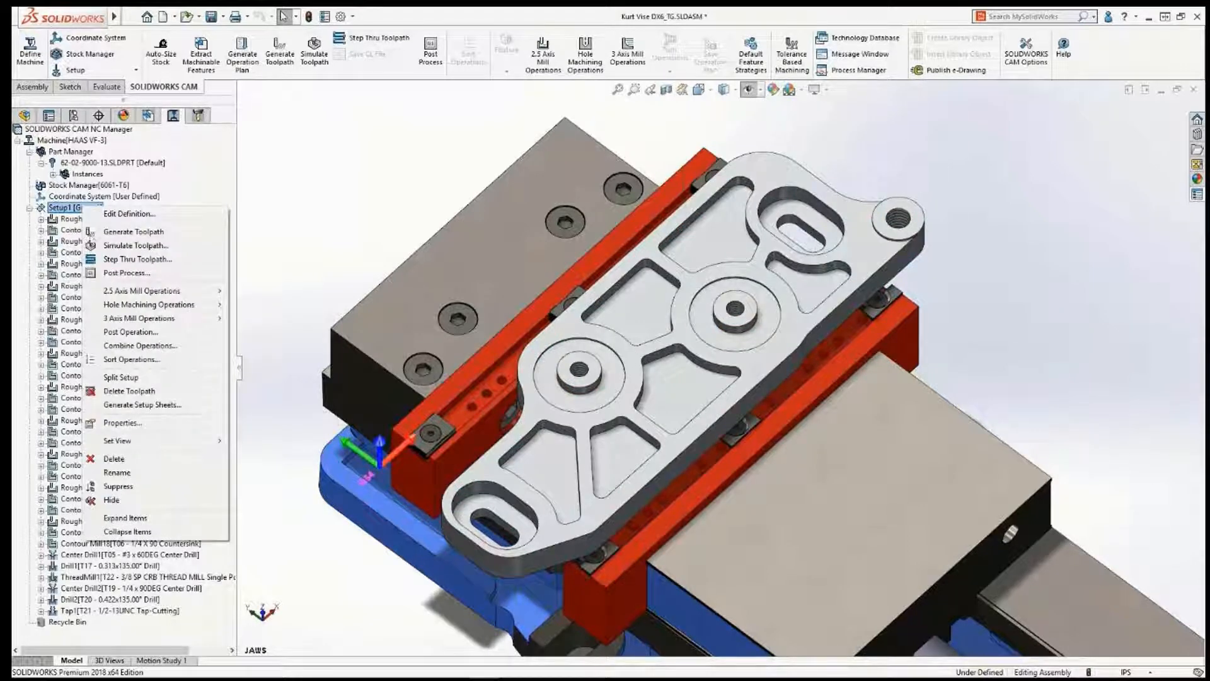
{"action": "left_click", "coordinate": [129, 359]}
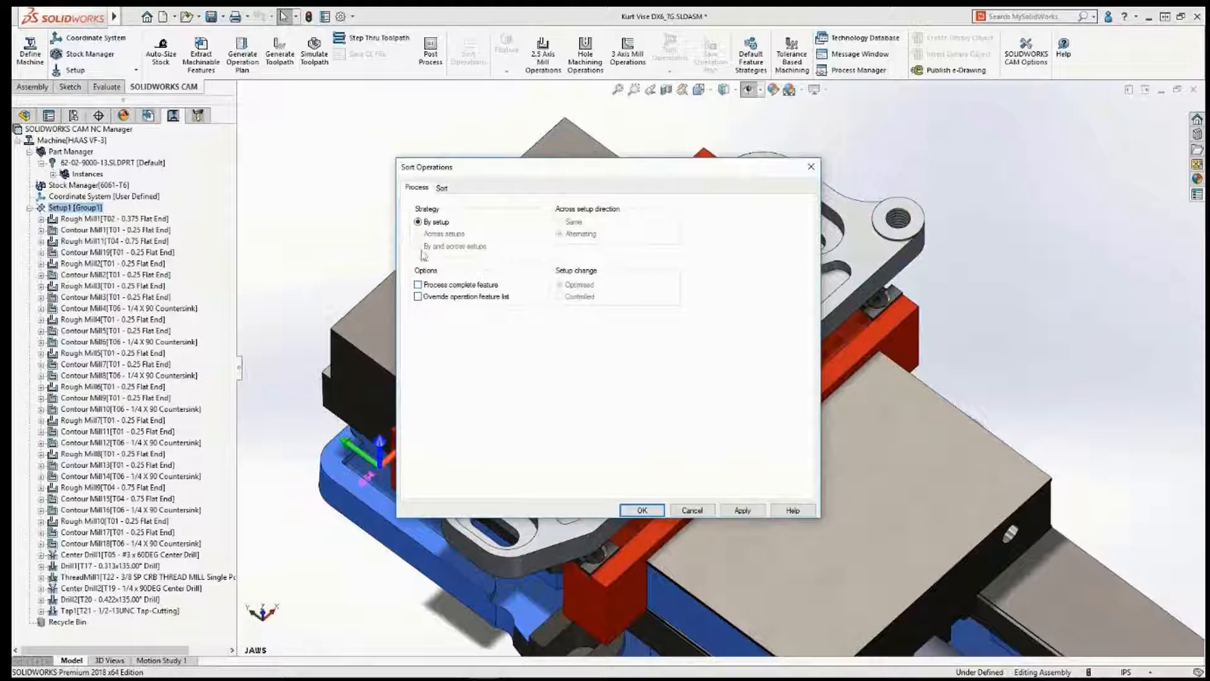
{"action": "left_click", "coordinate": [443, 190]}
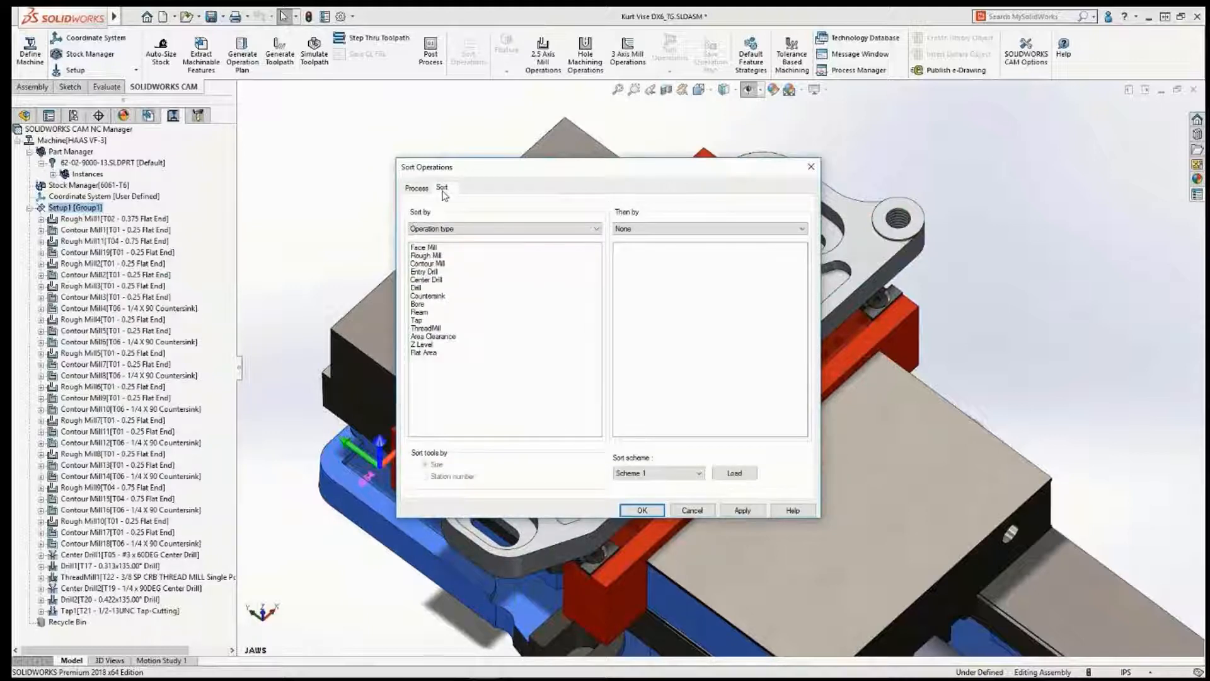
{"action": "left_click", "coordinate": [427, 248]}
{"action": "left_click", "coordinate": [426, 256]}
{"action": "left_click", "coordinate": [426, 264]}
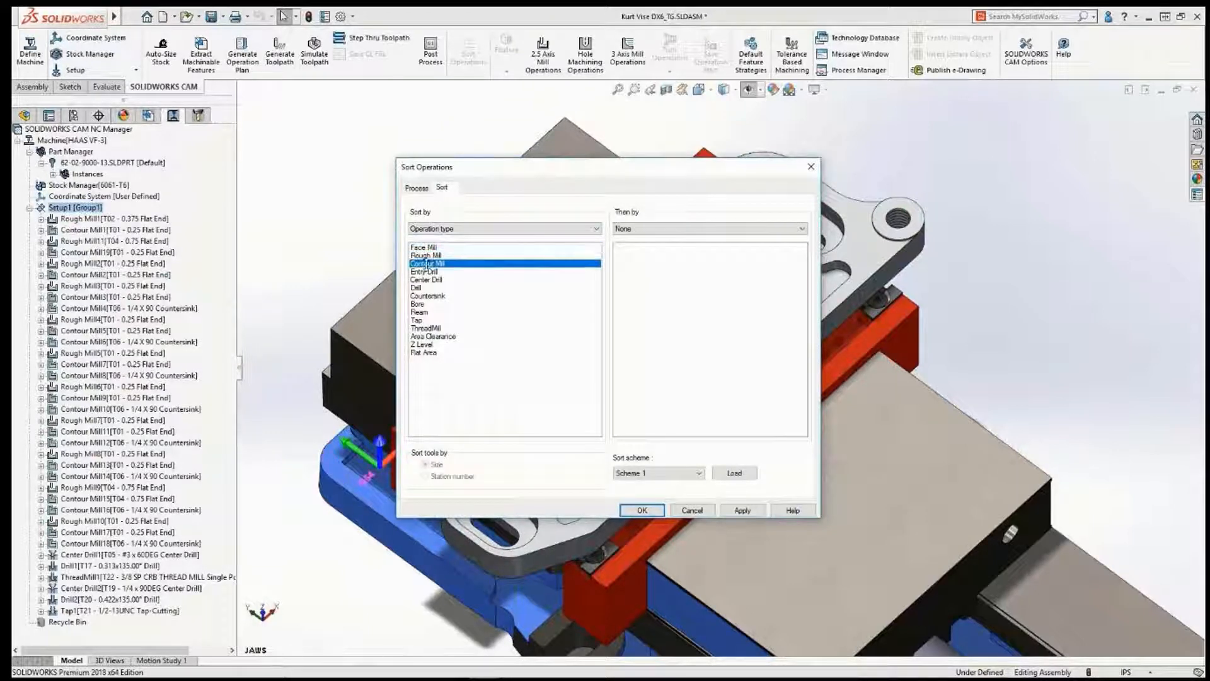
{"action": "left_click", "coordinate": [643, 511]}
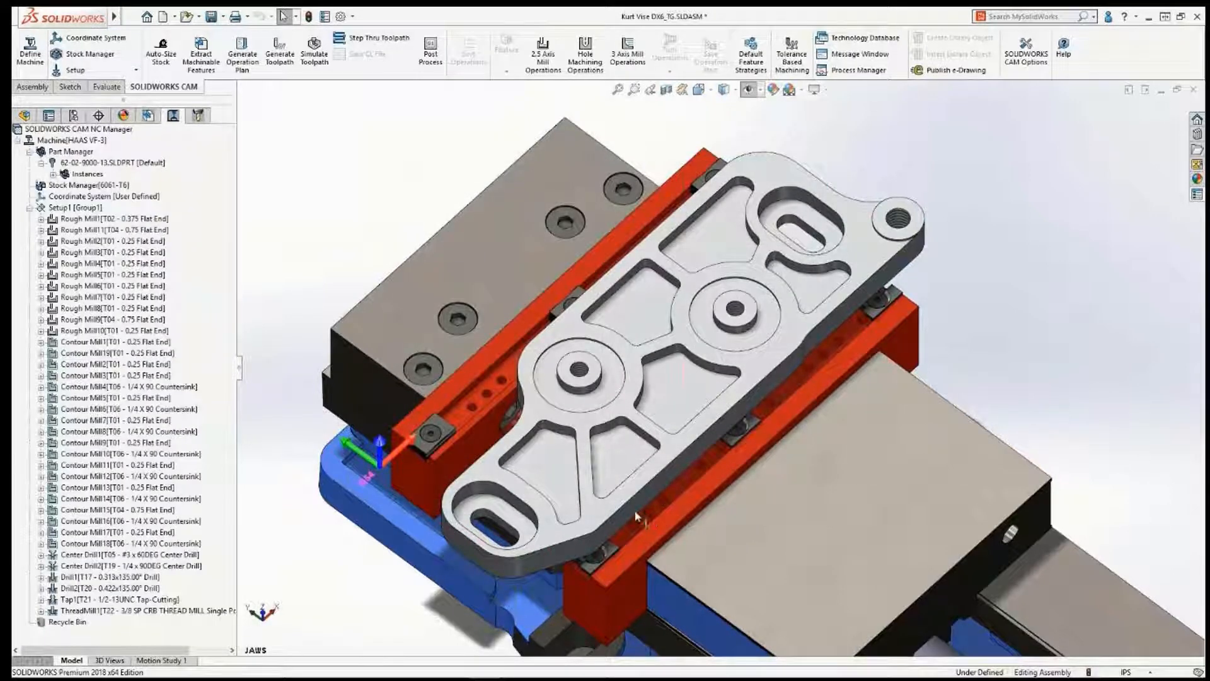
Step: Combine all the contour mill operations using the T06 1/4 X 90 Countersink into one operation and check its toolpath
{"action": "left_click", "coordinate": [96, 543]}
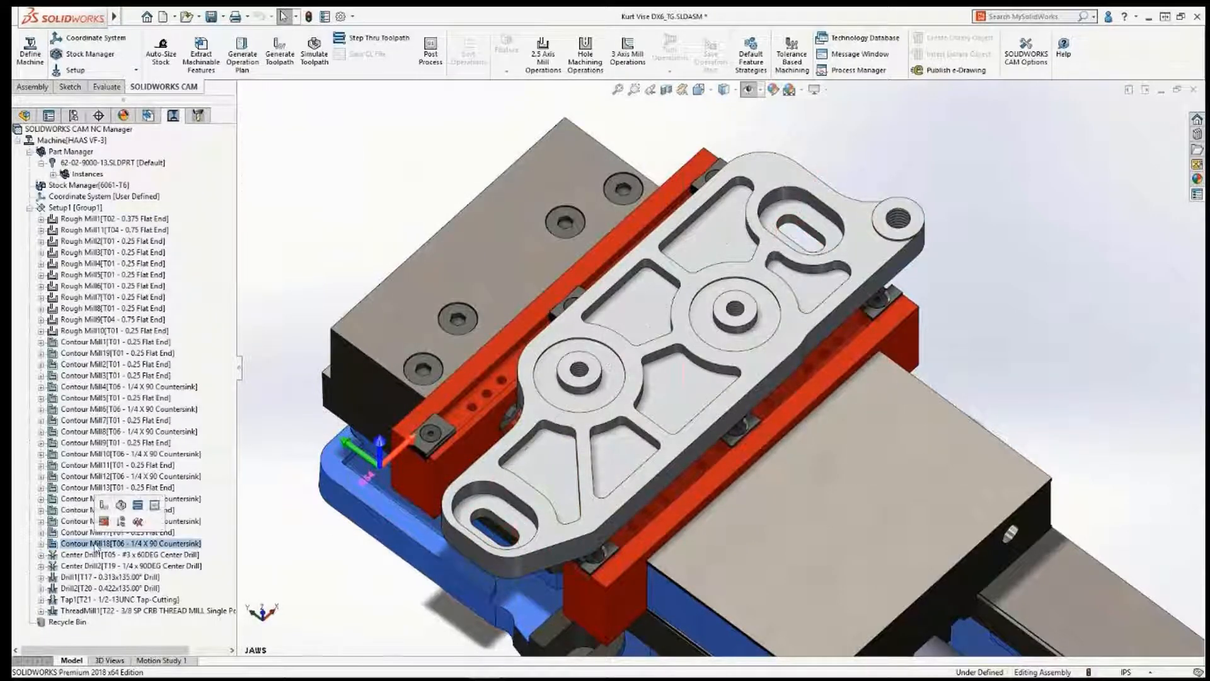
{"action": "left_click", "coordinate": [94, 521], "text": "ctrl"}
{"action": "left_click", "coordinate": [84, 498], "text": "ctrl"}
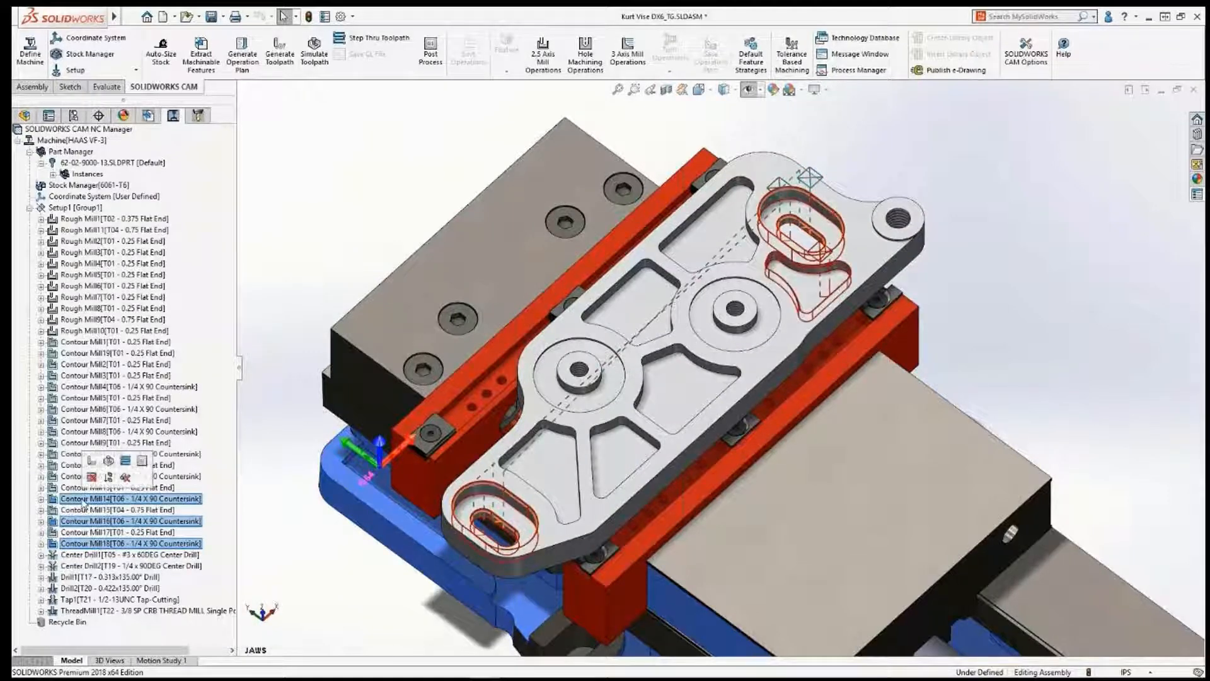
{"action": "left_click", "coordinate": [83, 476], "text": "ctrl"}
{"action": "left_click", "coordinate": [74, 454], "text": "ctrl"}
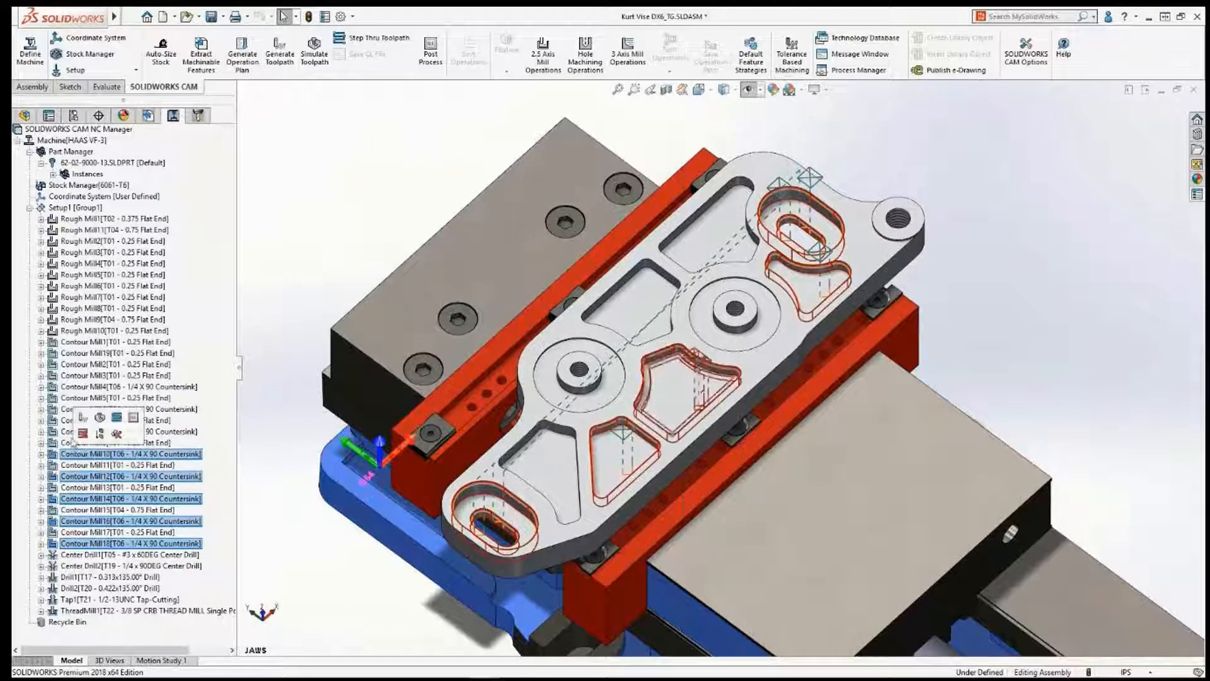
{"action": "left_click", "coordinate": [72, 432], "text": "ctrl"}
{"action": "left_click", "coordinate": [148, 410], "text": "ctrl"}
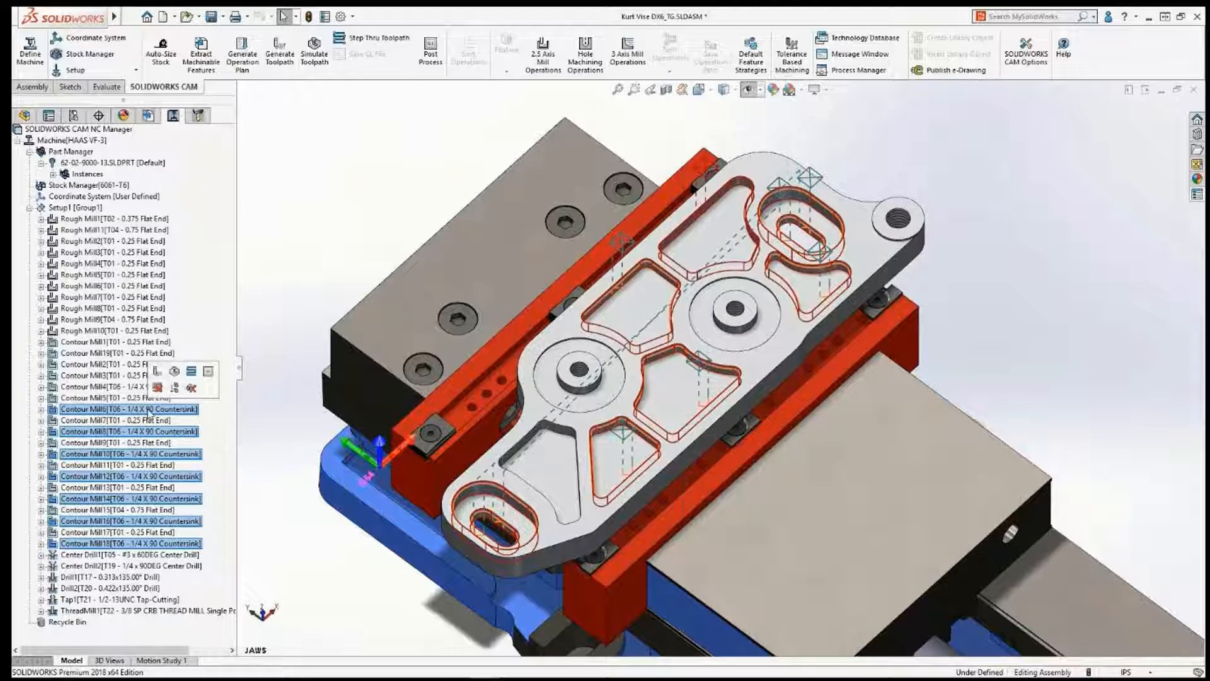
{"action": "left_click", "coordinate": [158, 387], "text": "ctrl"}
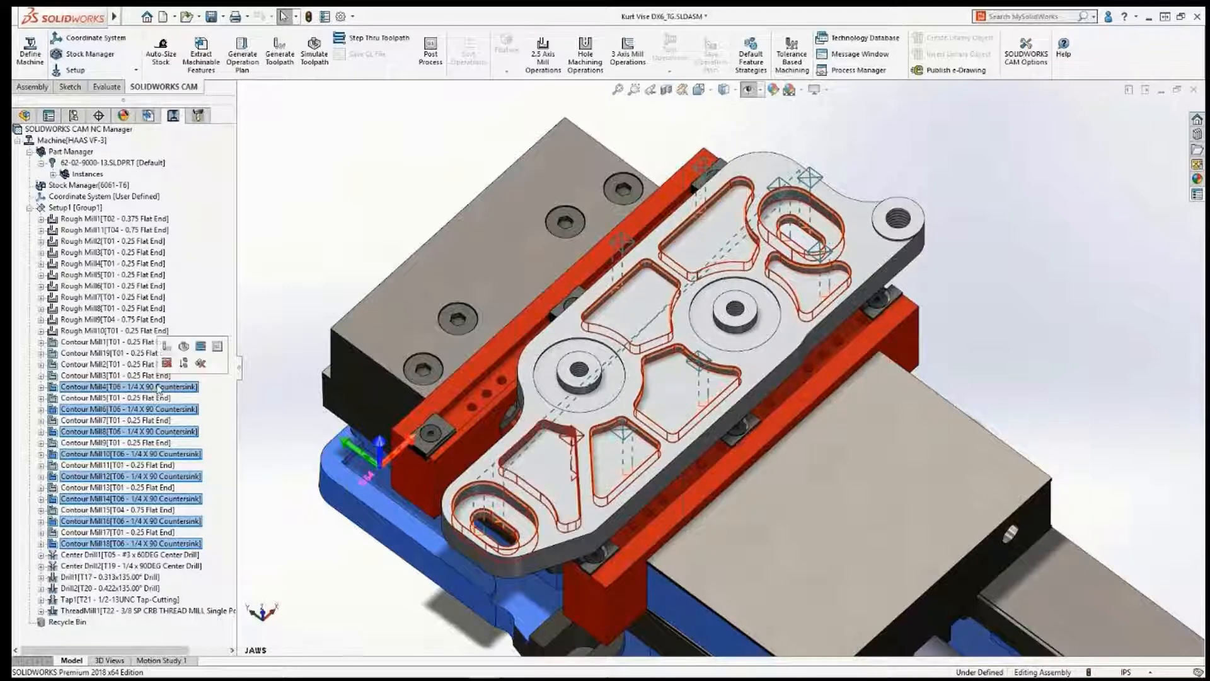
{"action": "right_click", "coordinate": [158, 389]}
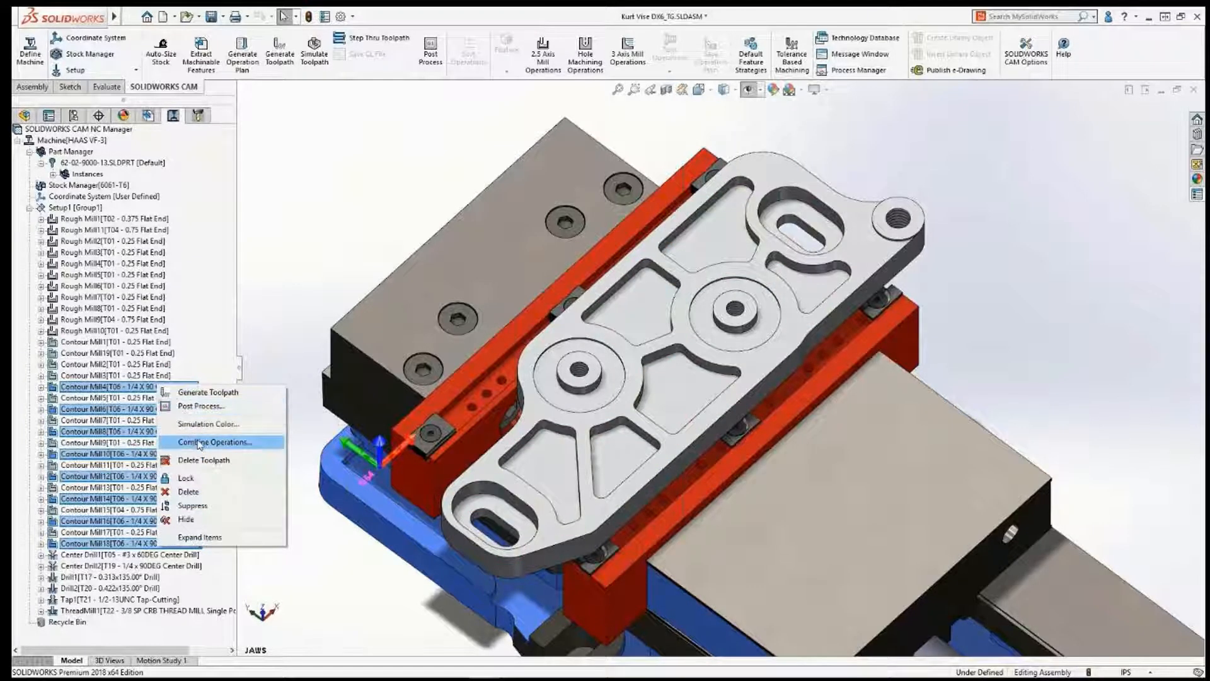
{"action": "left_click", "coordinate": [199, 443]}
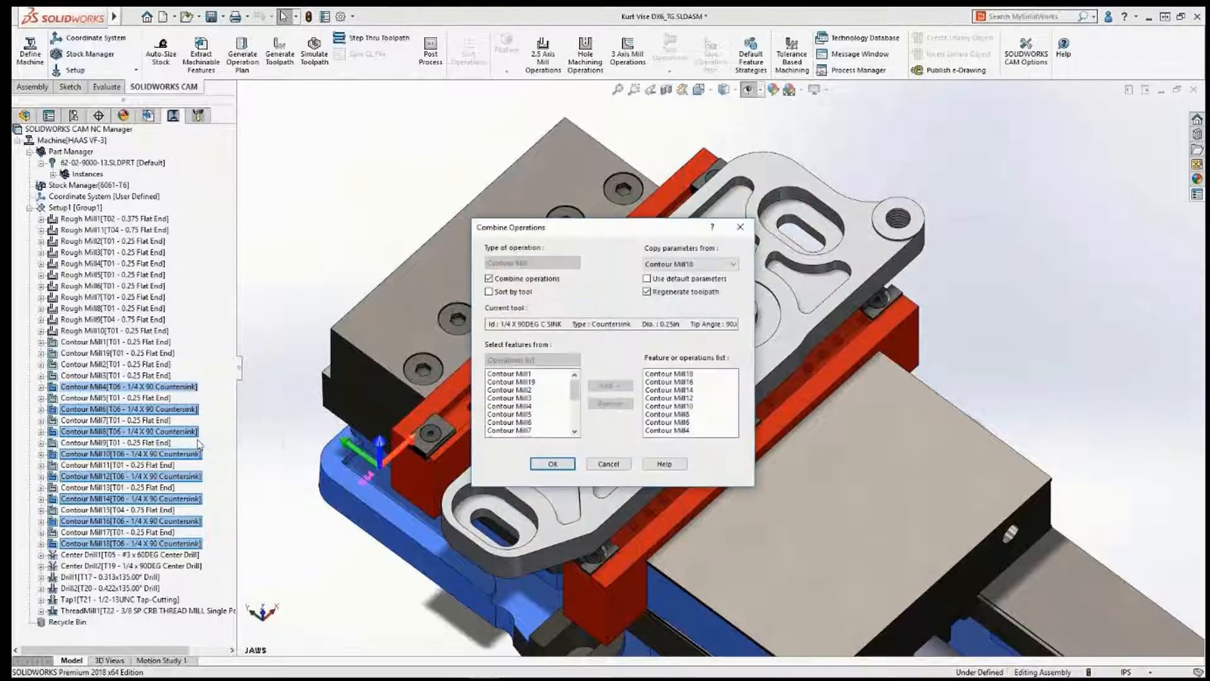
{"action": "left_click", "coordinate": [553, 463]}
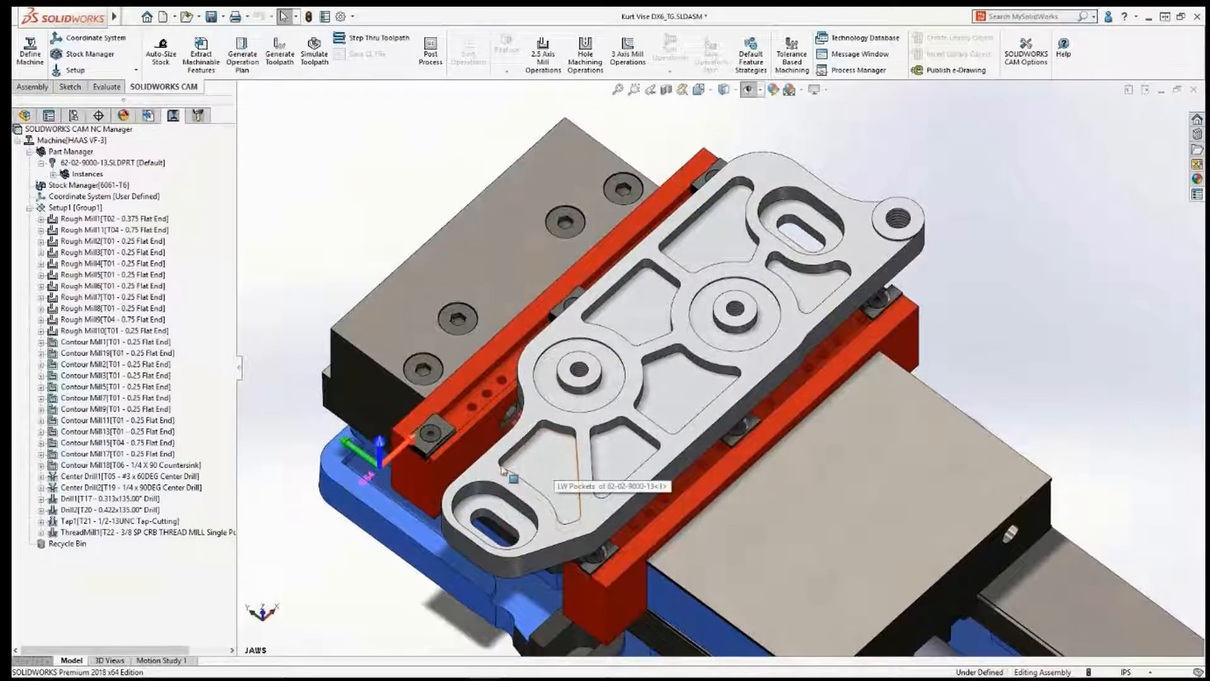
{"action": "left_click", "coordinate": [179, 465]}
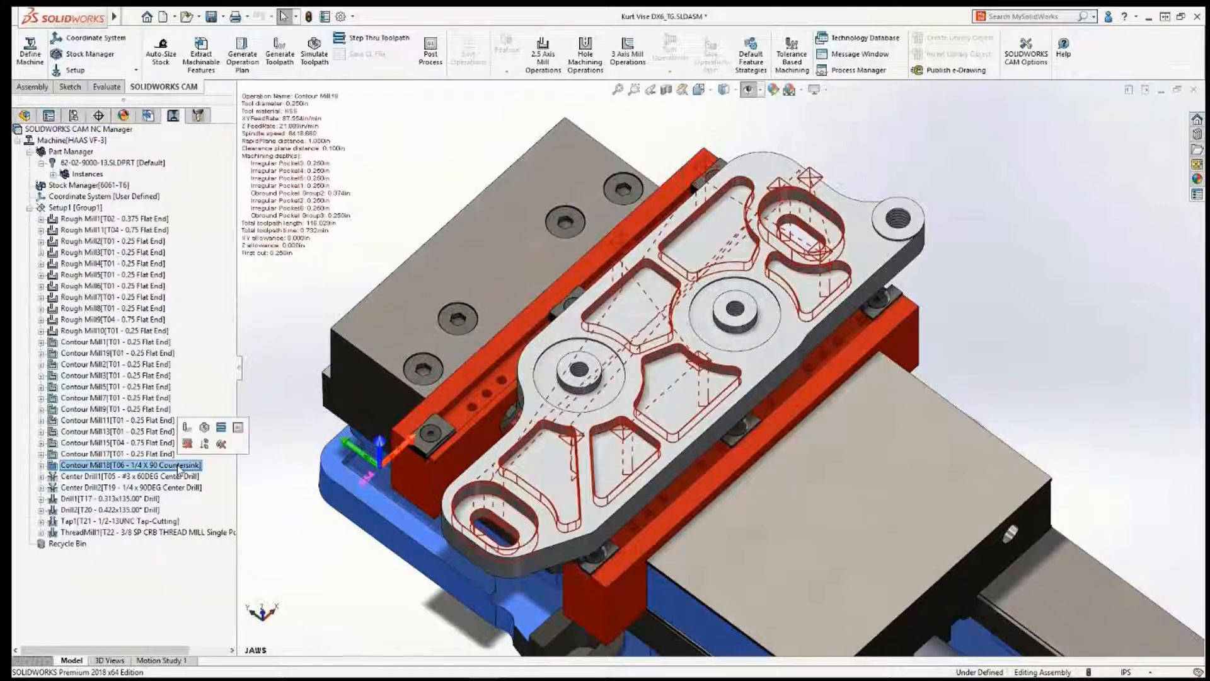
Step: Simulate Setup1's toolpaths through to the end, examine the machined plate, and close the simulation
{"action": "mouse_move", "coordinate": [89, 260]}
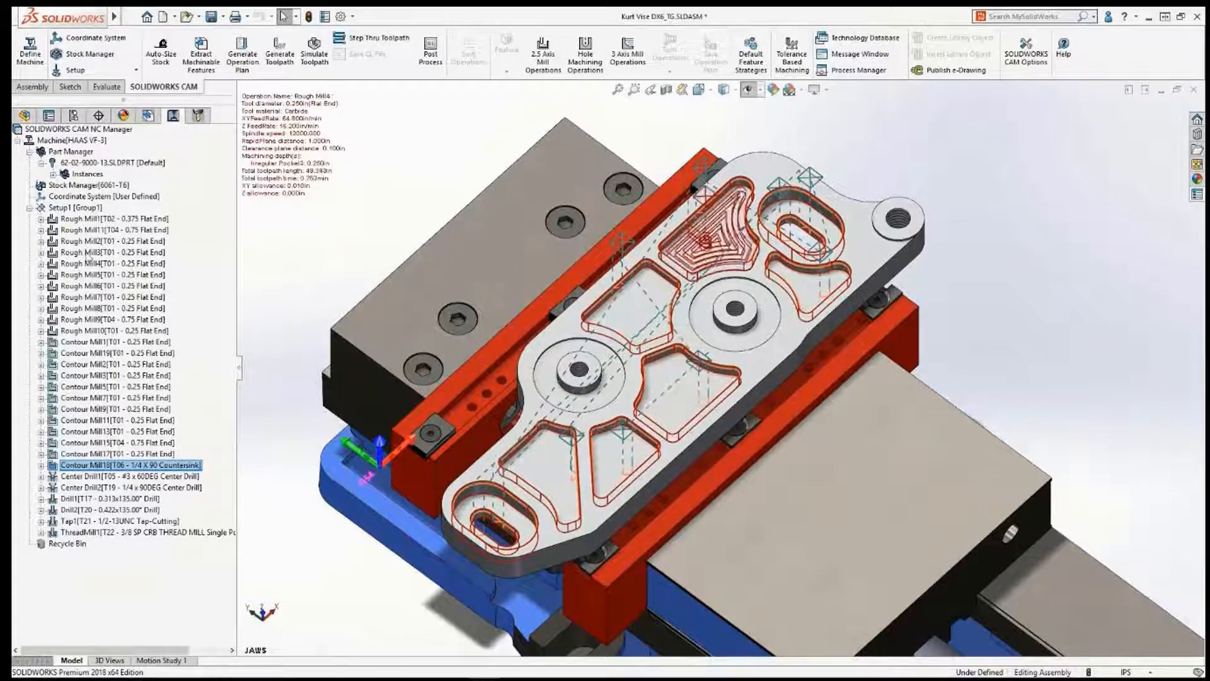
{"action": "right_click", "coordinate": [75, 210]}
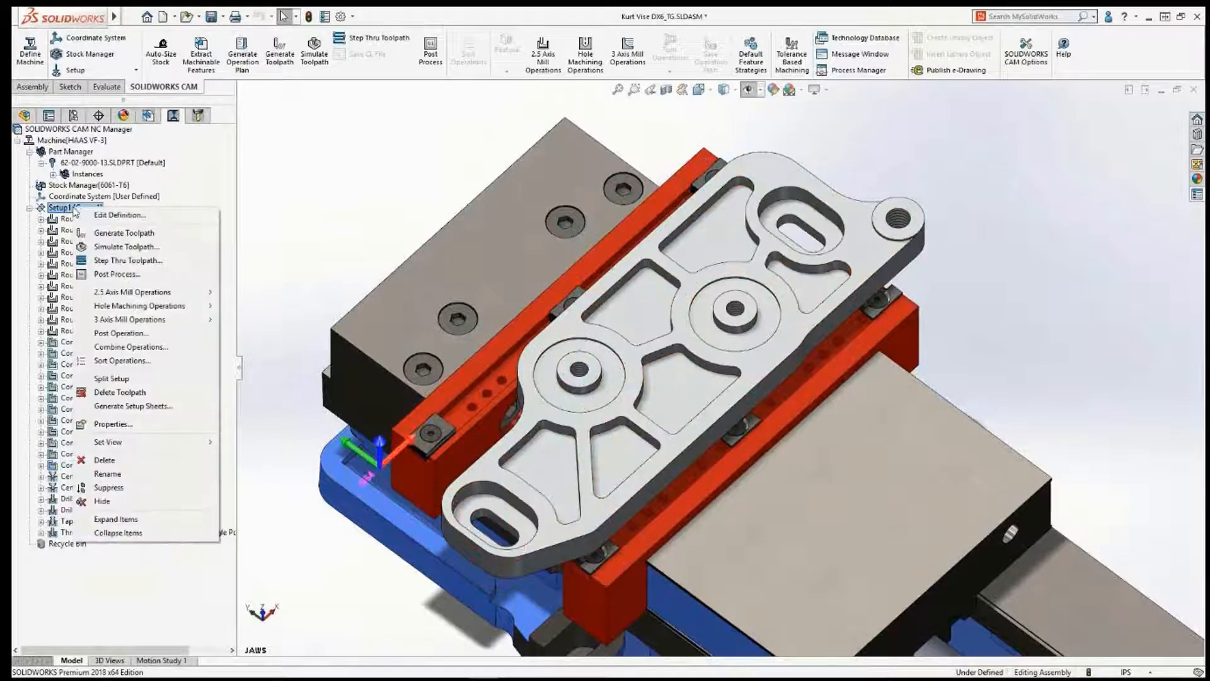
{"action": "left_click", "coordinate": [99, 251]}
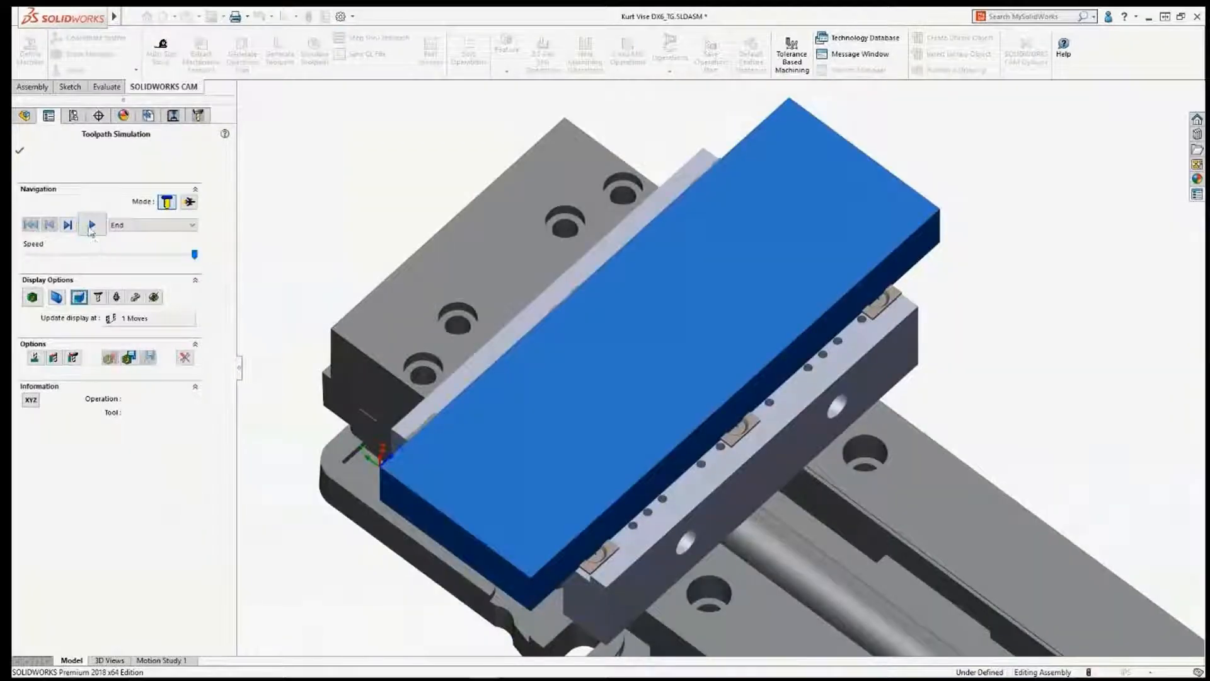
{"action": "left_click", "coordinate": [92, 225]}
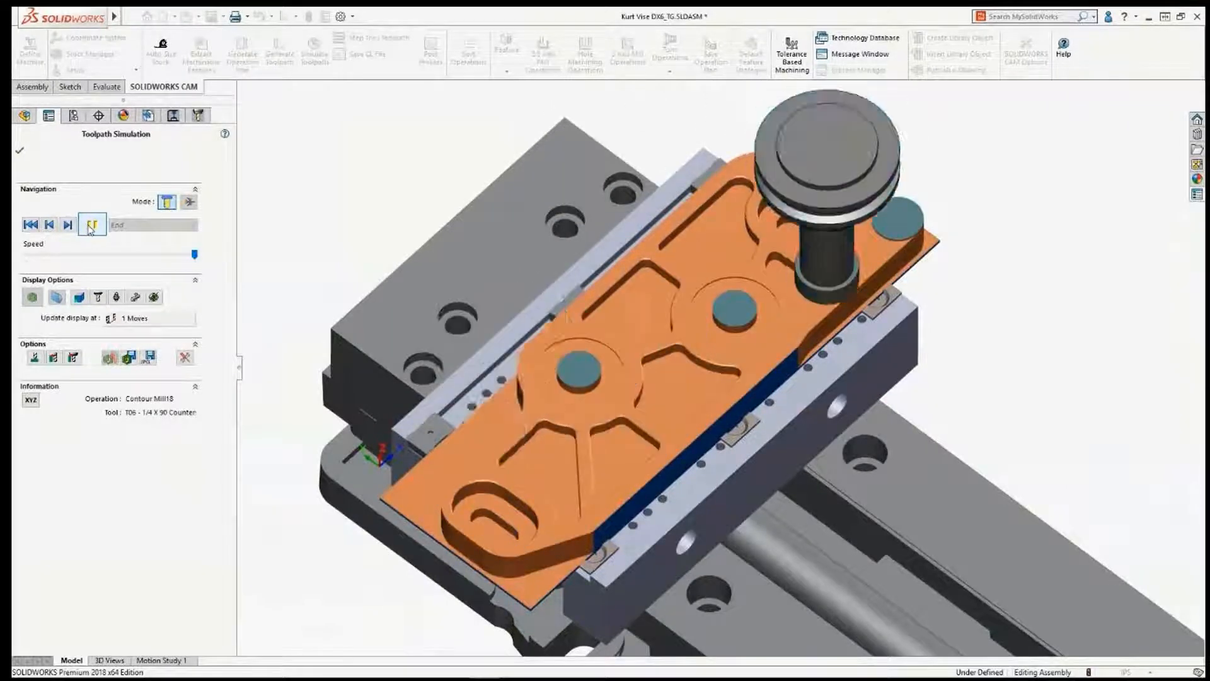
{"action": "left_click", "coordinate": [32, 297]}
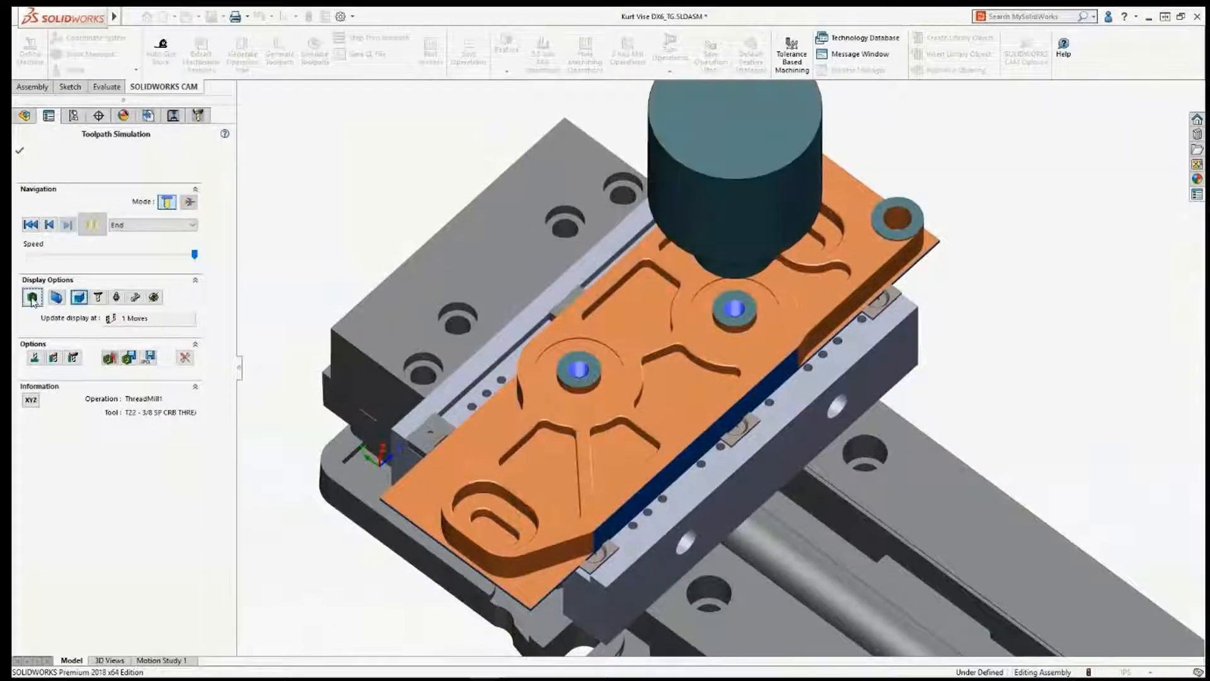
{"action": "left_click", "coordinate": [32, 297]}
{"action": "middle_click_drag", "start_coordinate": [579, 508], "coordinate": [618, 380]}
{"action": "middle_click_drag", "start_coordinate": [653, 303], "coordinate": [591, 397], "text": "ctrl"}
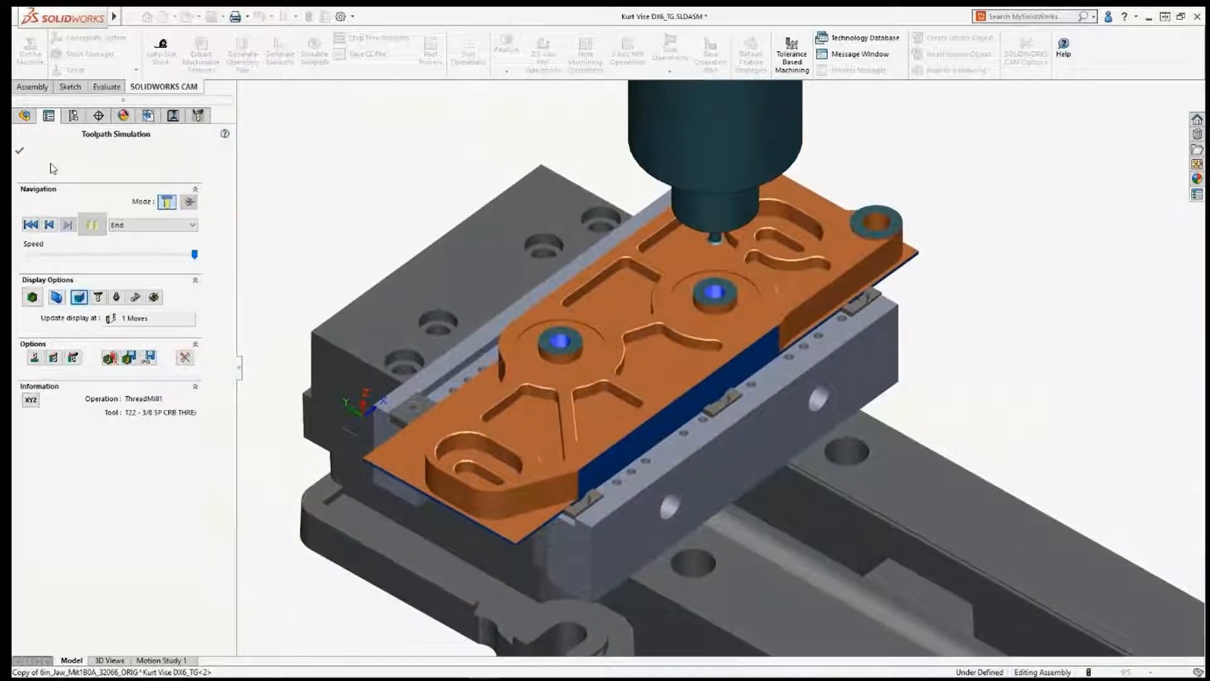
{"action": "left_click", "coordinate": [19, 151]}
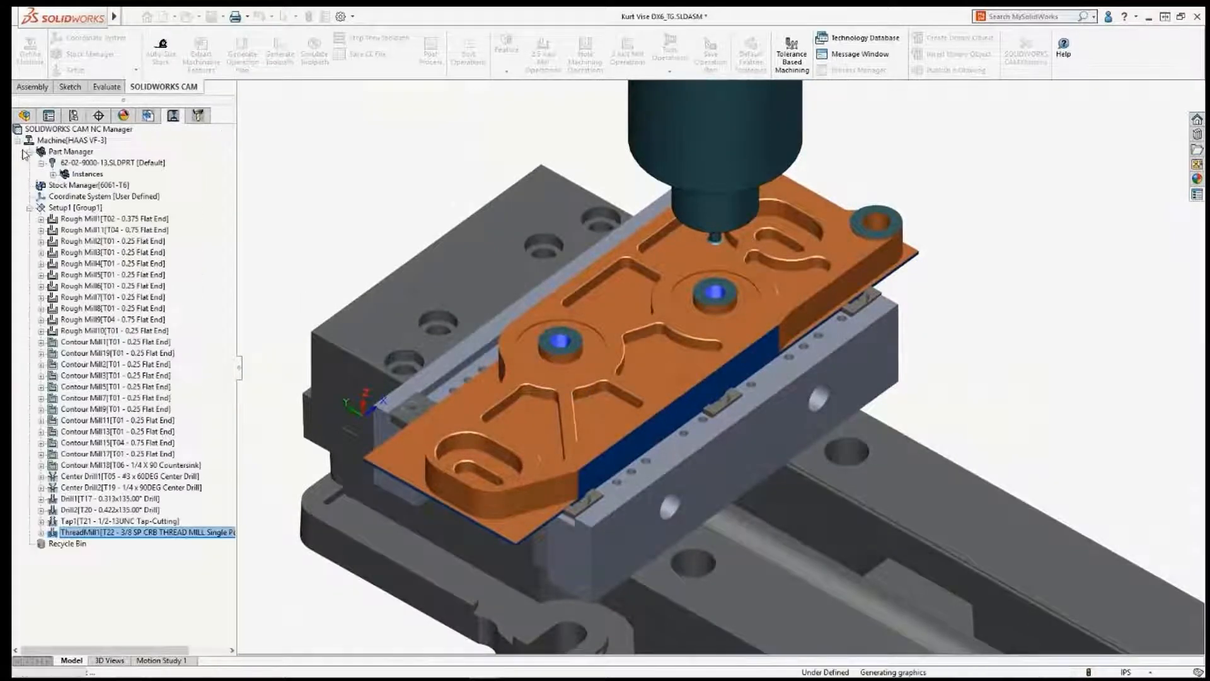
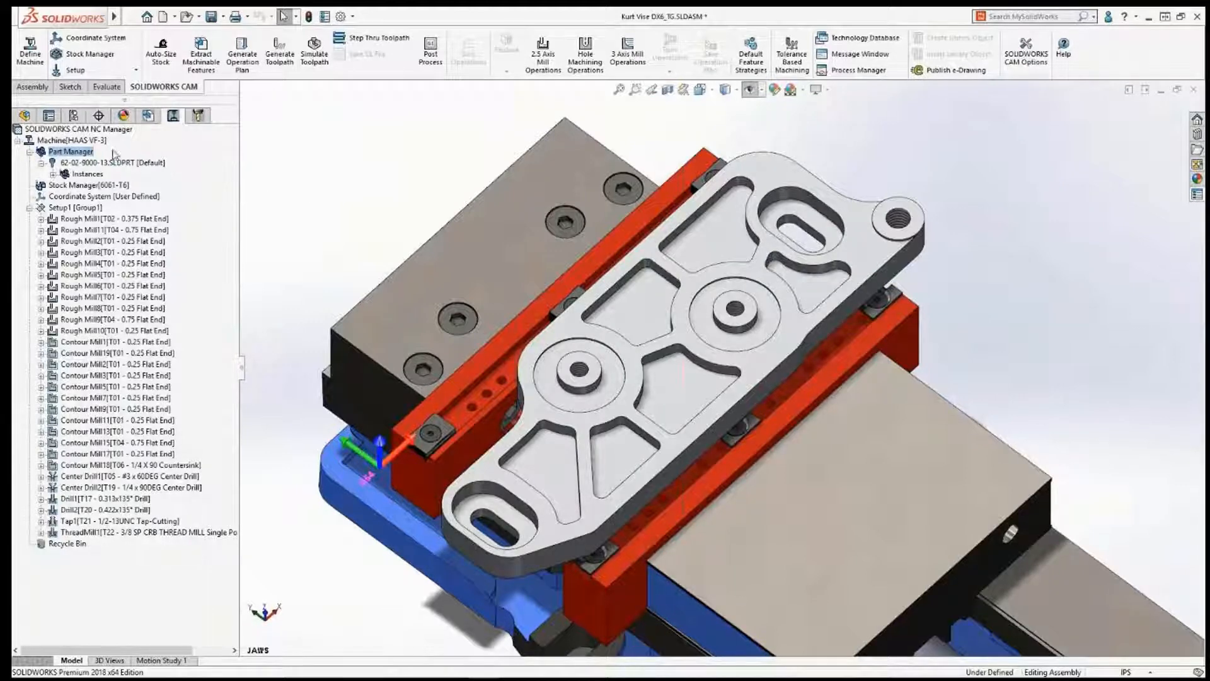
Step: Review the toolpath statistics and estimated machining time for the HAAS VF-3 machine
{"action": "right_click", "coordinate": [92, 141]}
{"action": "left_click", "coordinate": [128, 146]}
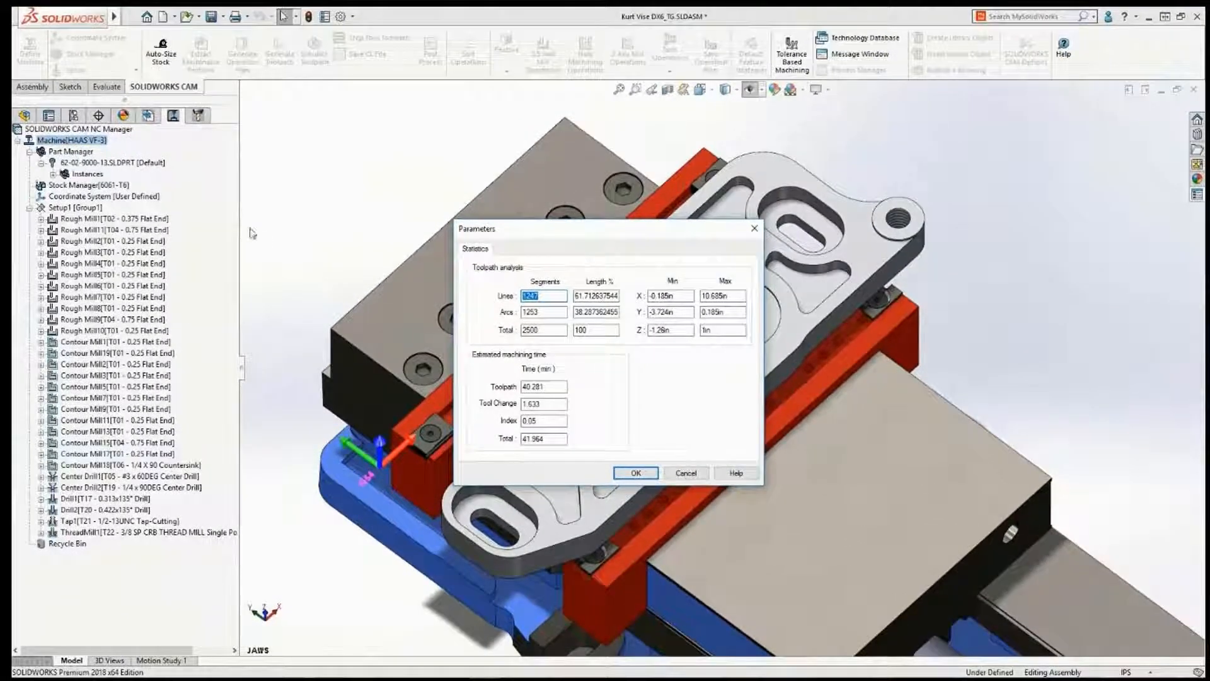
{"action": "left_click", "coordinate": [636, 473]}
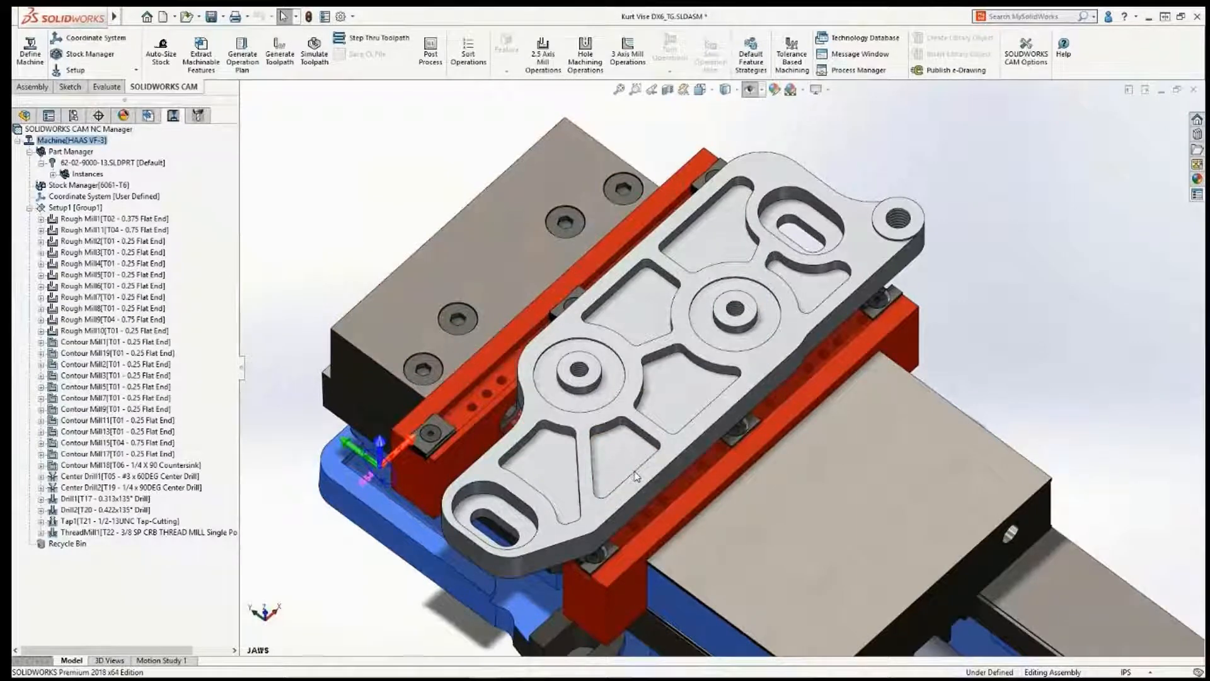
Step: Edit the definition of Rough Mill1 and set its roughing pattern to VoluMill
{"action": "left_click", "coordinate": [122, 218]}
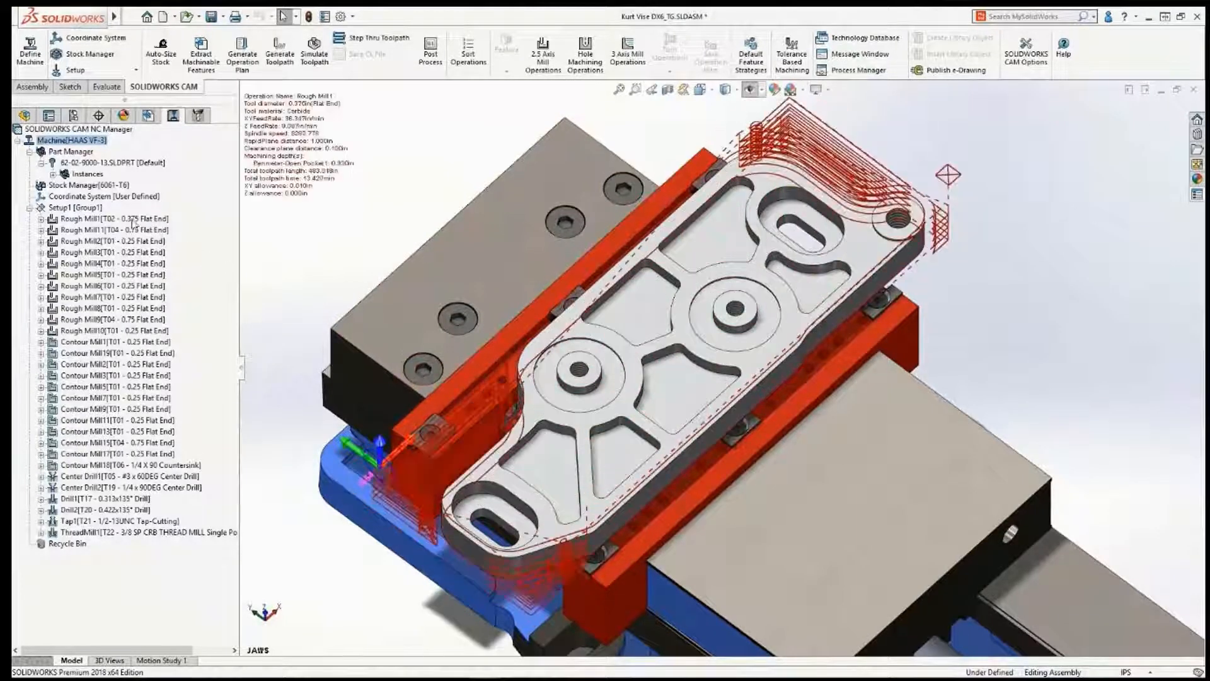
{"action": "right_click", "coordinate": [123, 218]}
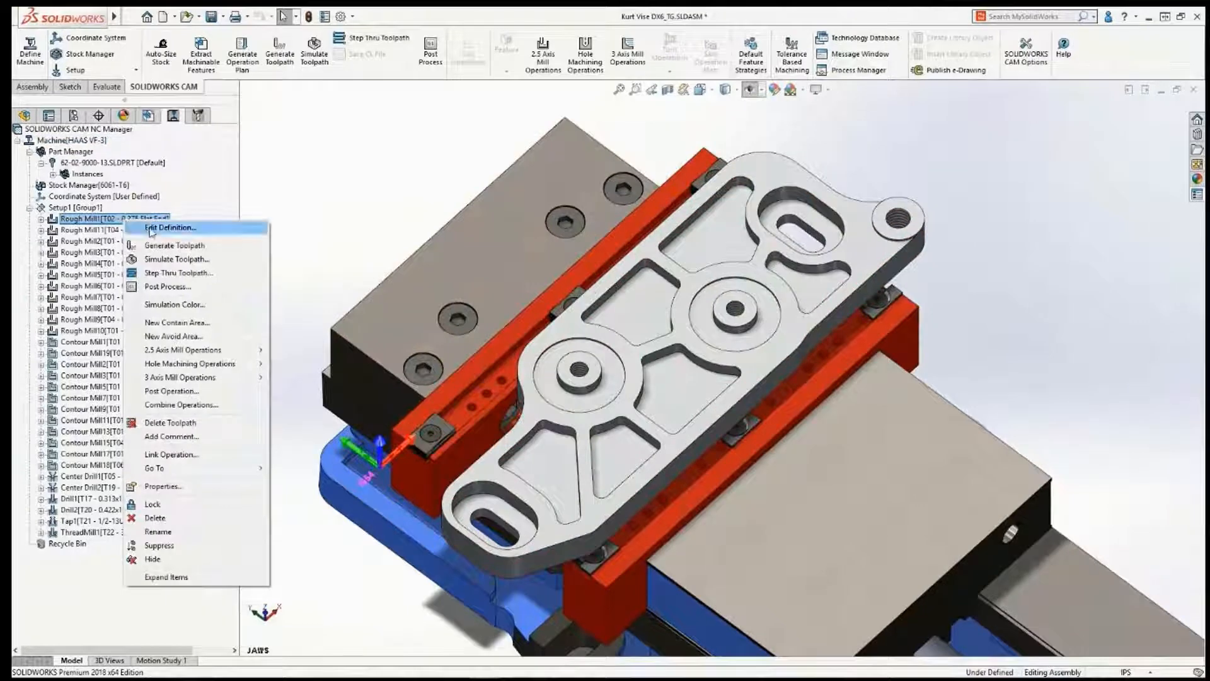
{"action": "left_click", "coordinate": [162, 230]}
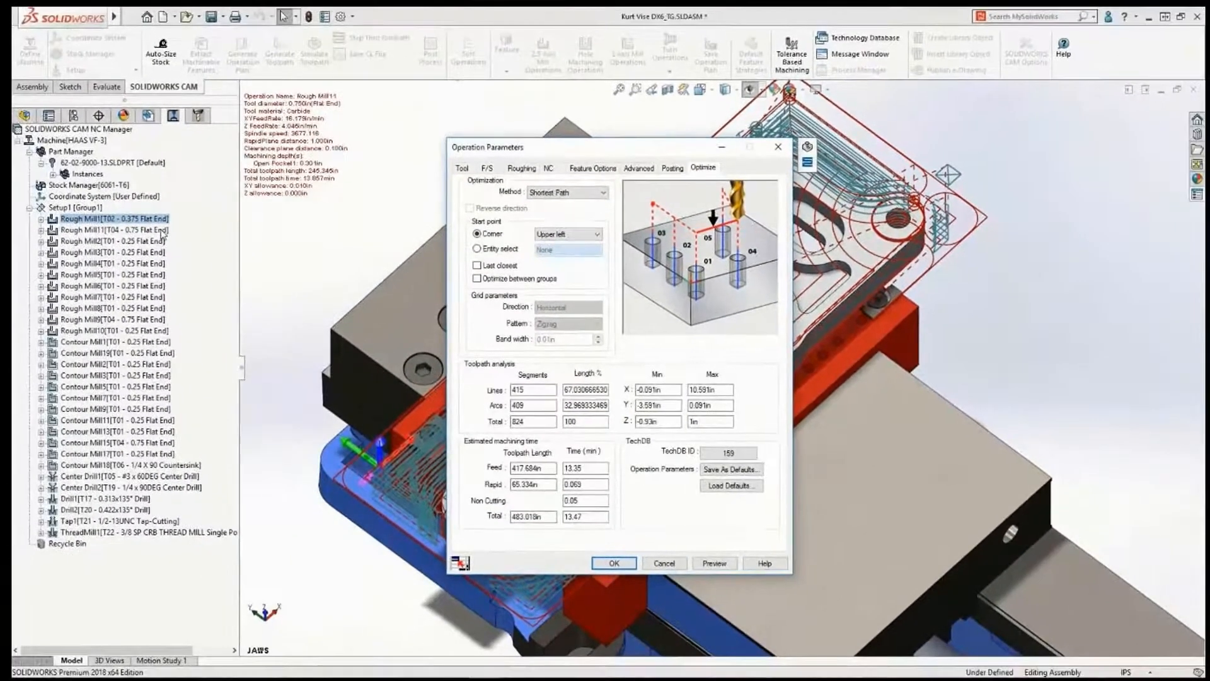
{"action": "left_click", "coordinate": [520, 168]}
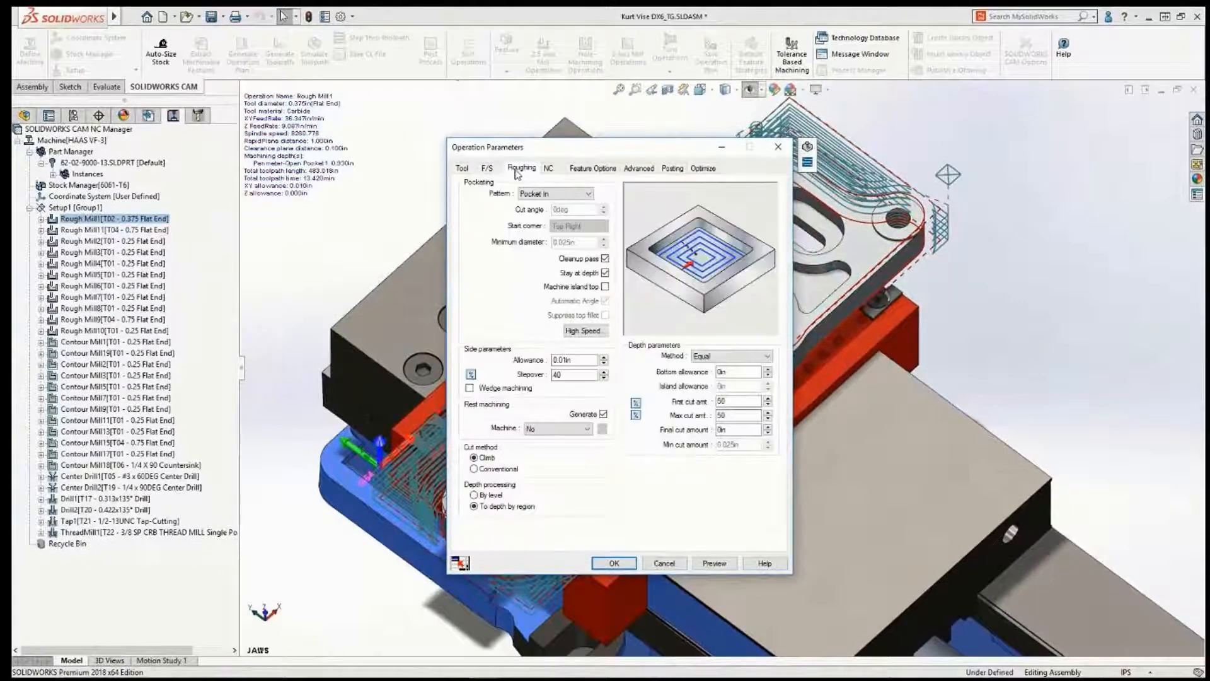
{"action": "left_click", "coordinate": [569, 195]}
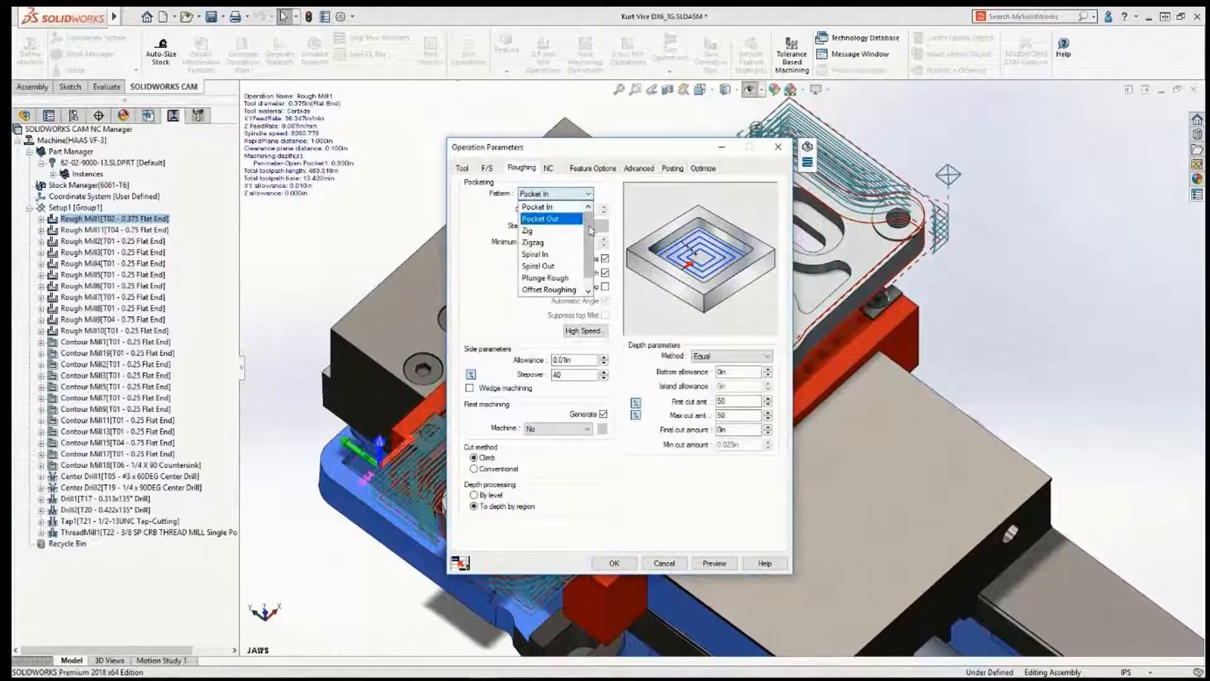
{"action": "left_click_drag", "start_coordinate": [589, 234], "coordinate": [593, 247]}
{"action": "left_click", "coordinate": [553, 291]}
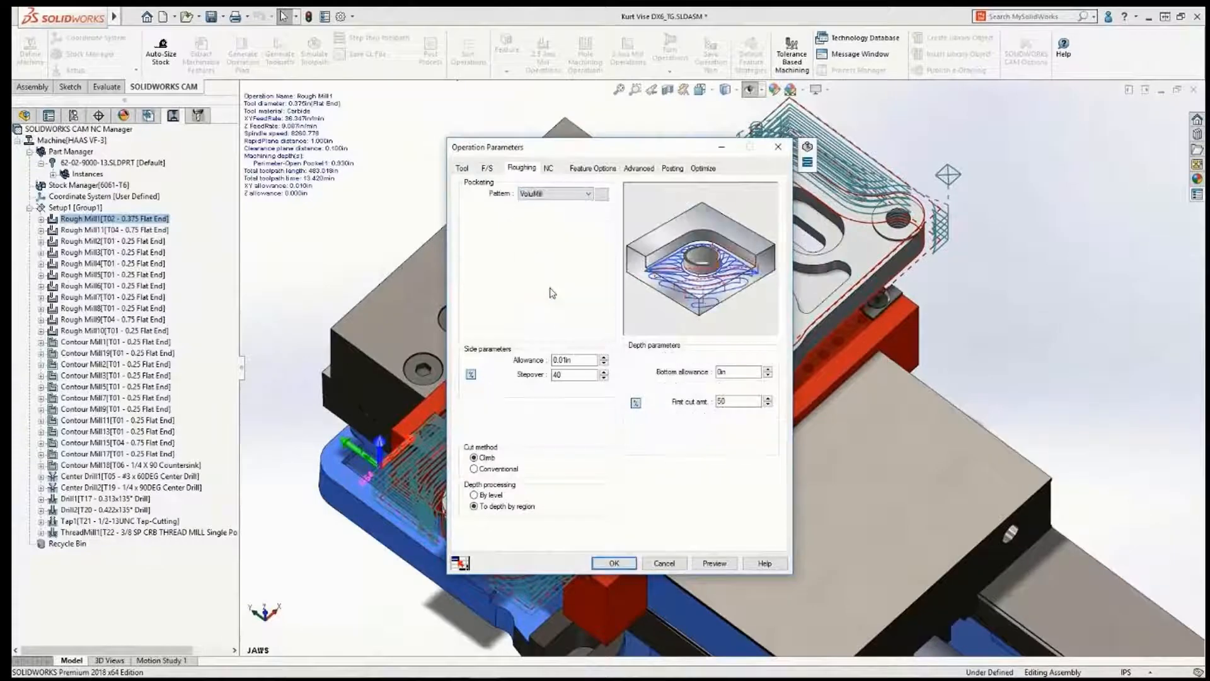
Step: Define Rough Mill1's feeds and speeds by operation, applying the VoluMill Technology Expert recommendations about a third of the way from conservative to aggressive
{"action": "left_click", "coordinate": [488, 168]}
{"action": "left_click", "coordinate": [563, 188]}
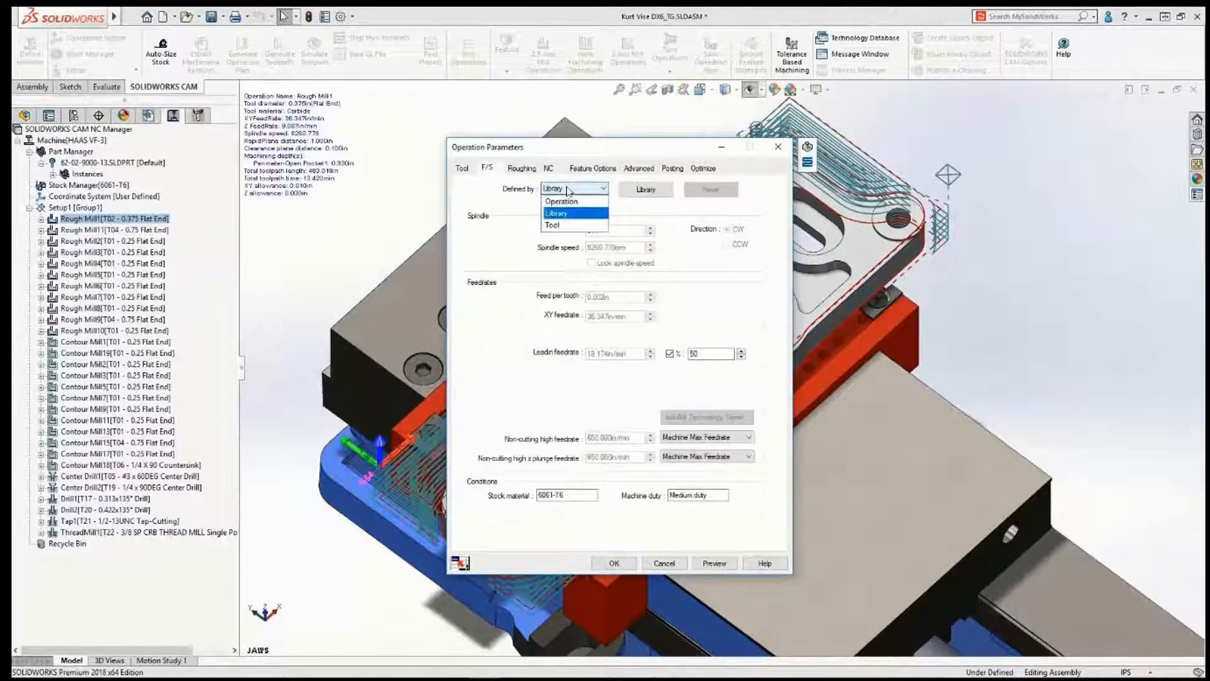
{"action": "left_click", "coordinate": [565, 202]}
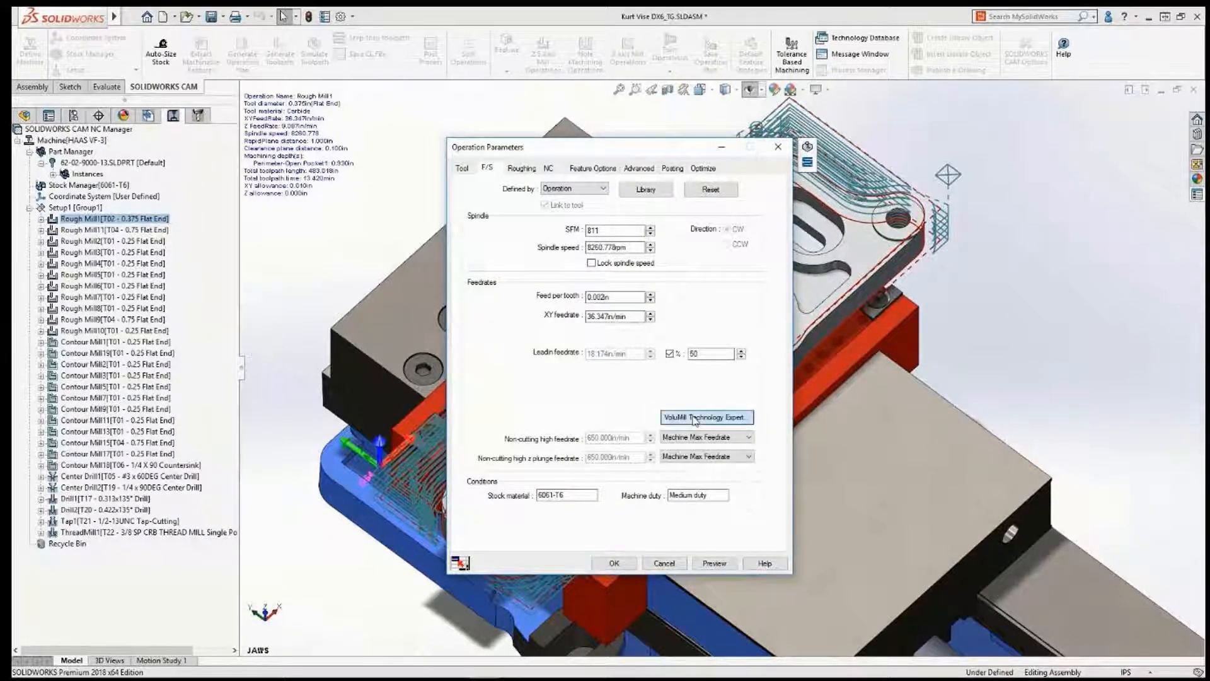
{"action": "left_click", "coordinate": [614, 563]}
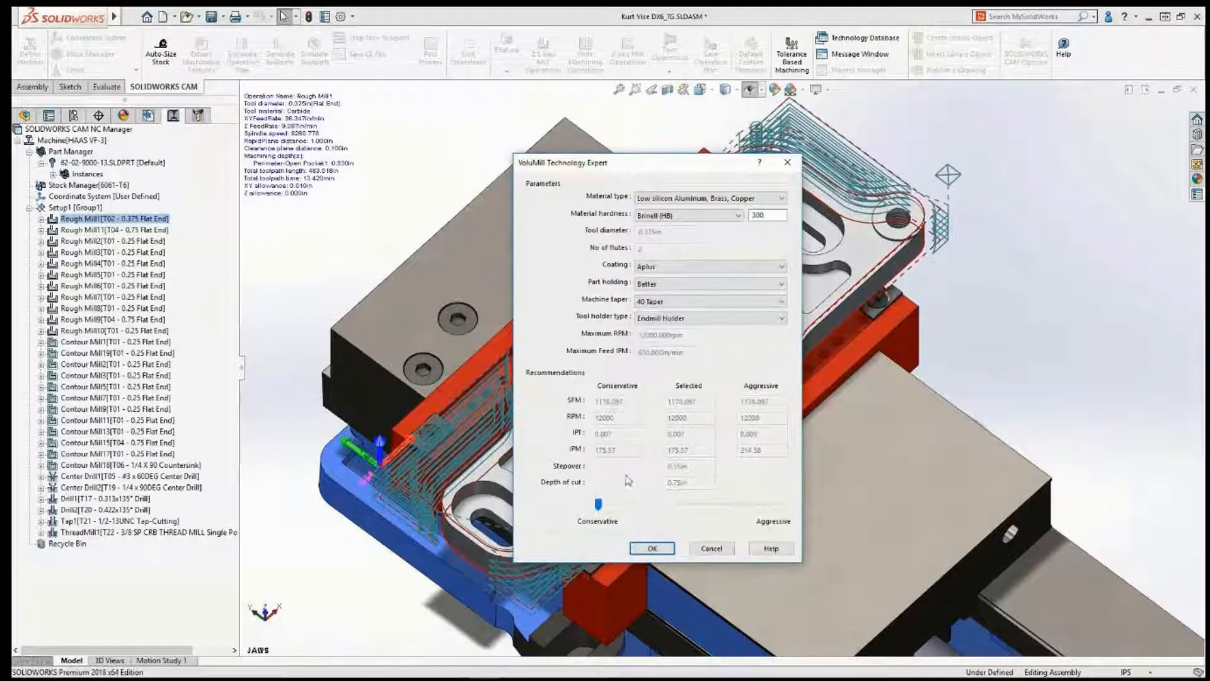
{"action": "left_click_drag", "start_coordinate": [599, 504], "coordinate": [663, 509]}
{"action": "left_click", "coordinate": [653, 547]}
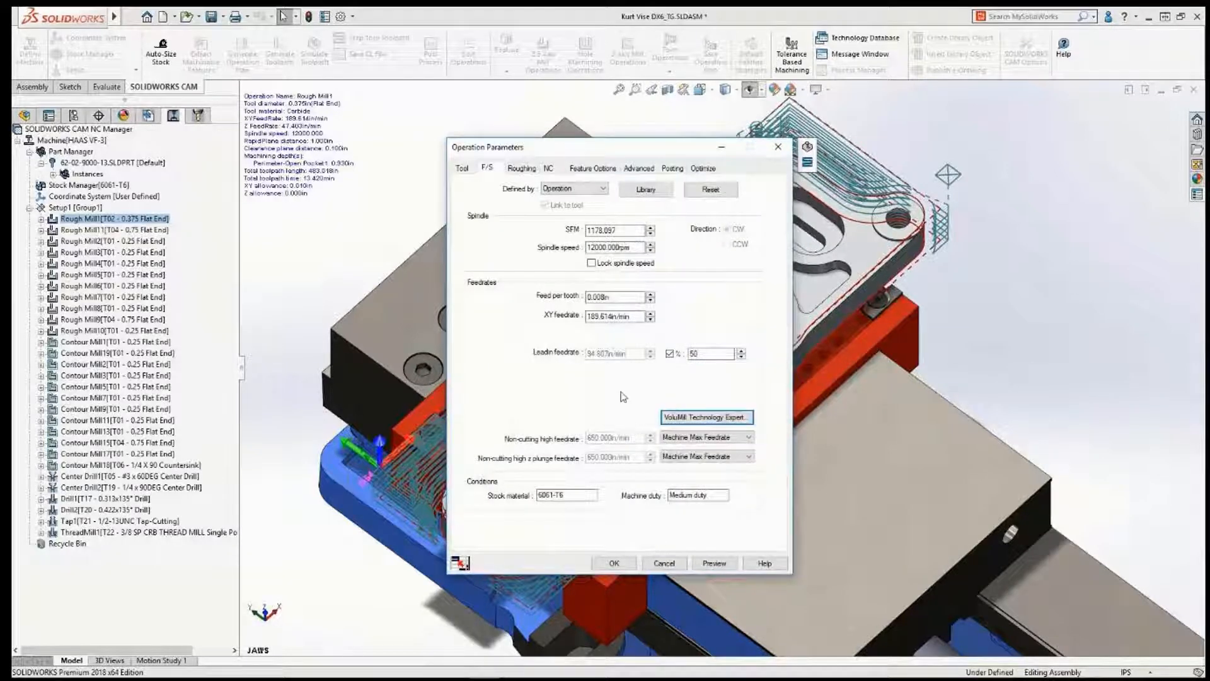
Step: Enter 0.75 in as Rough Mill1's first cut amount and change it to 0.5 in
{"action": "left_click", "coordinate": [521, 169]}
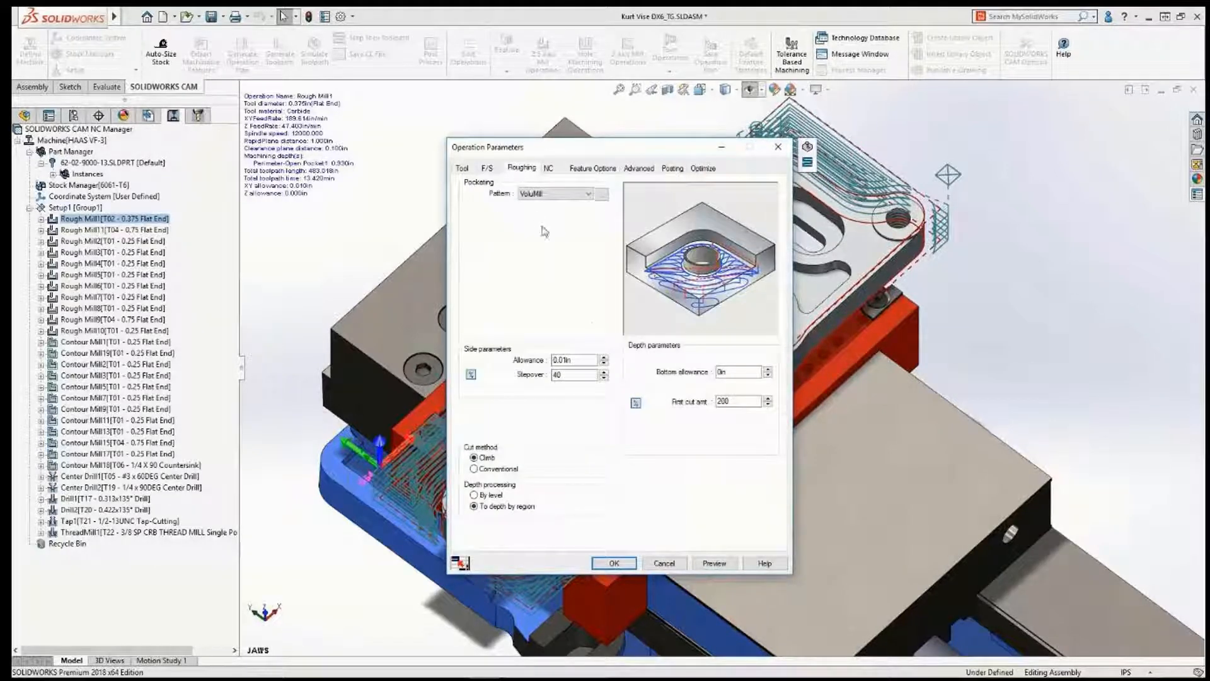
{"action": "double_click", "coordinate": [737, 402]}
{"action": "type", "text": "0.75in"}
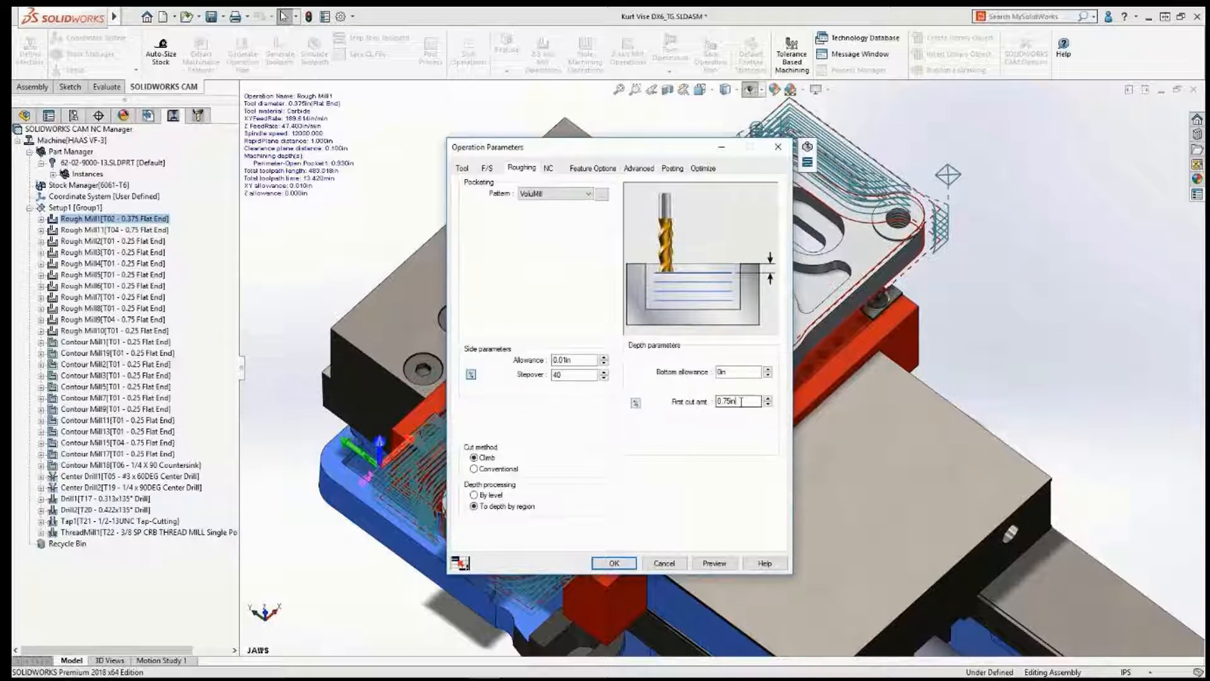
{"action": "double_click", "coordinate": [741, 402]}
{"action": "type", "text": "0.5"}
Step: Preview Rough Mill1's toolpath, check its estimated machining time, and accept the operation parameters
{"action": "left_click", "coordinate": [709, 566]}
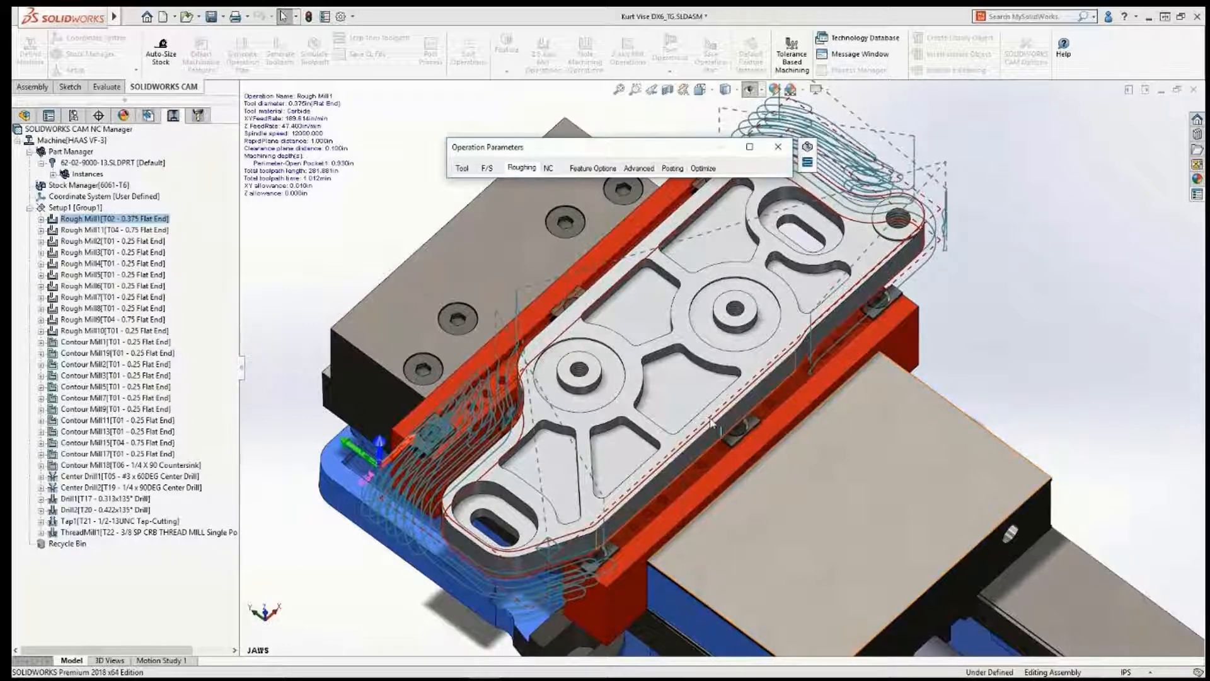
{"action": "left_click", "coordinate": [704, 168]}
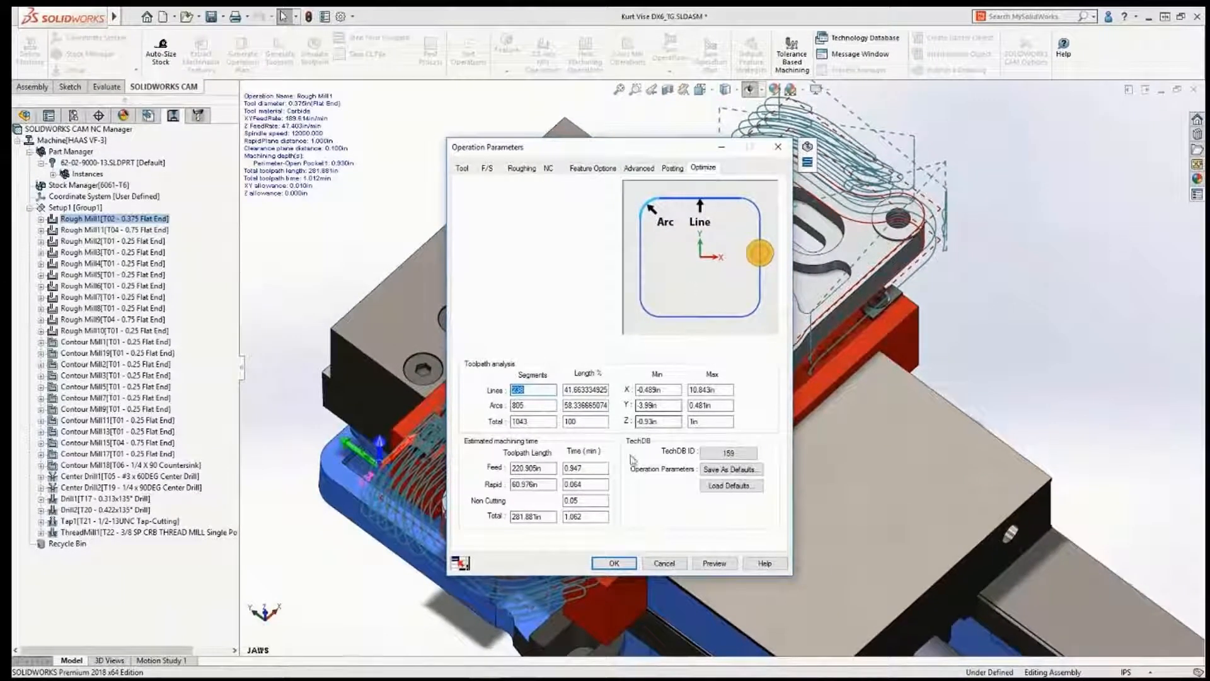
{"action": "left_click", "coordinate": [612, 562]}
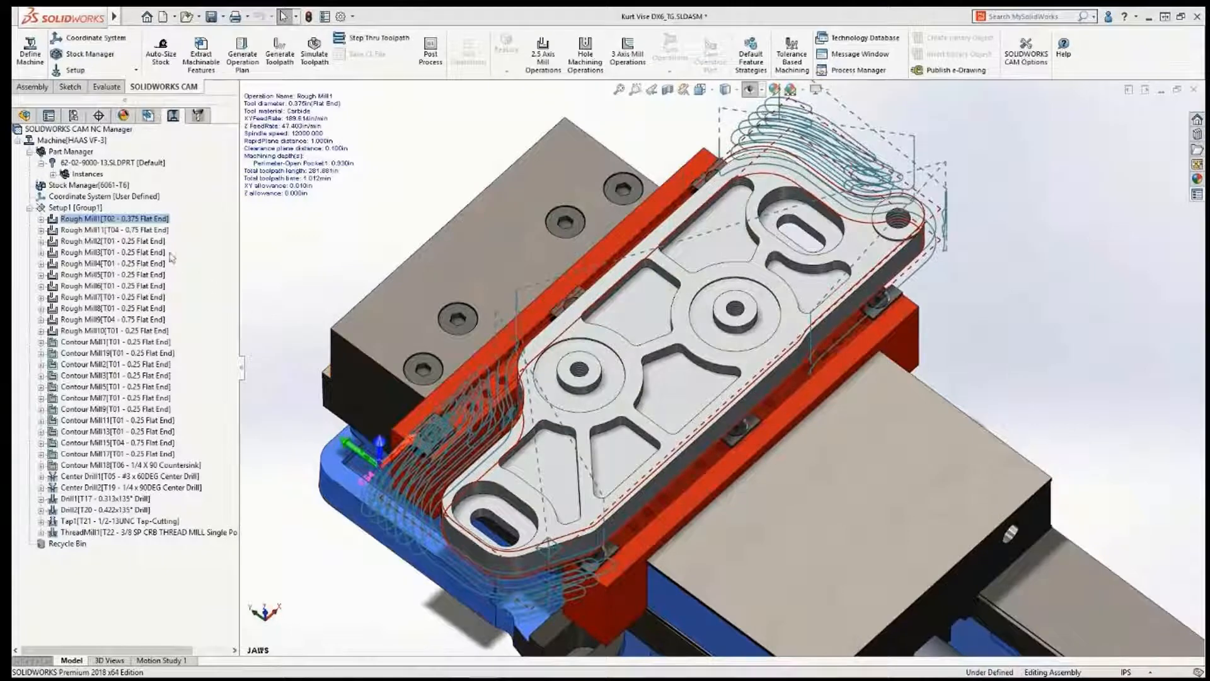
Step: Edit the definition of Rough Mill11 and set its roughing pattern to VoluMill
{"action": "left_click", "coordinate": [137, 231]}
{"action": "right_click", "coordinate": [138, 233]}
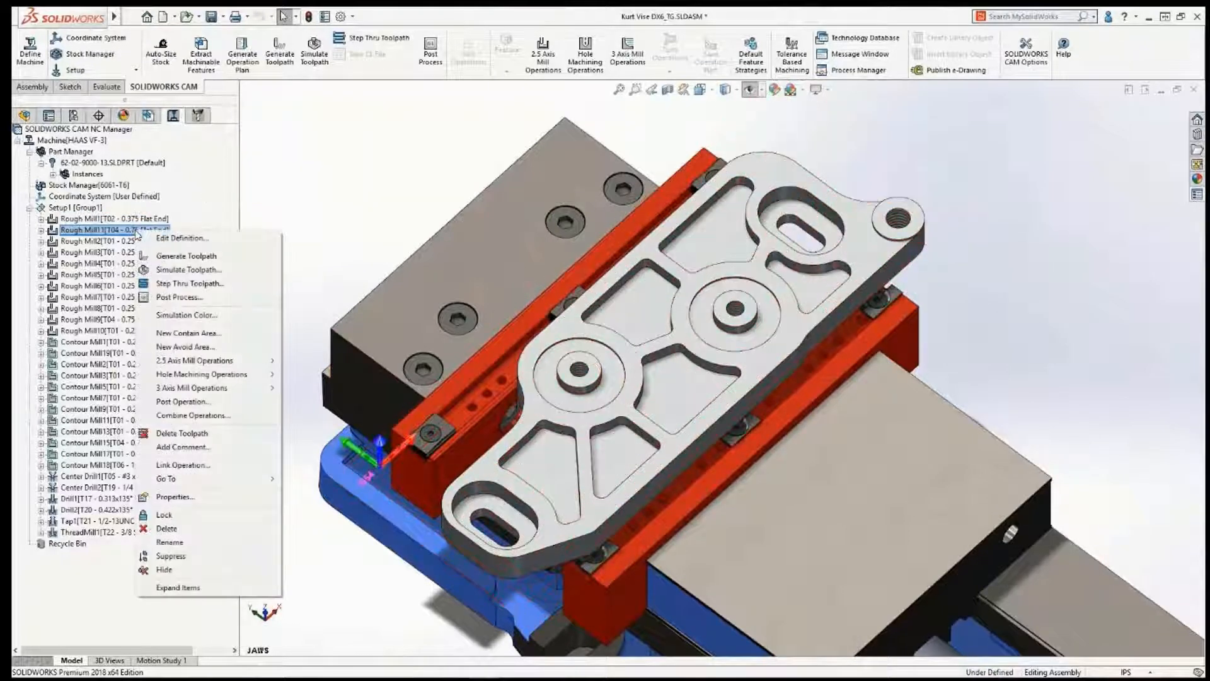
{"action": "left_click", "coordinate": [179, 239]}
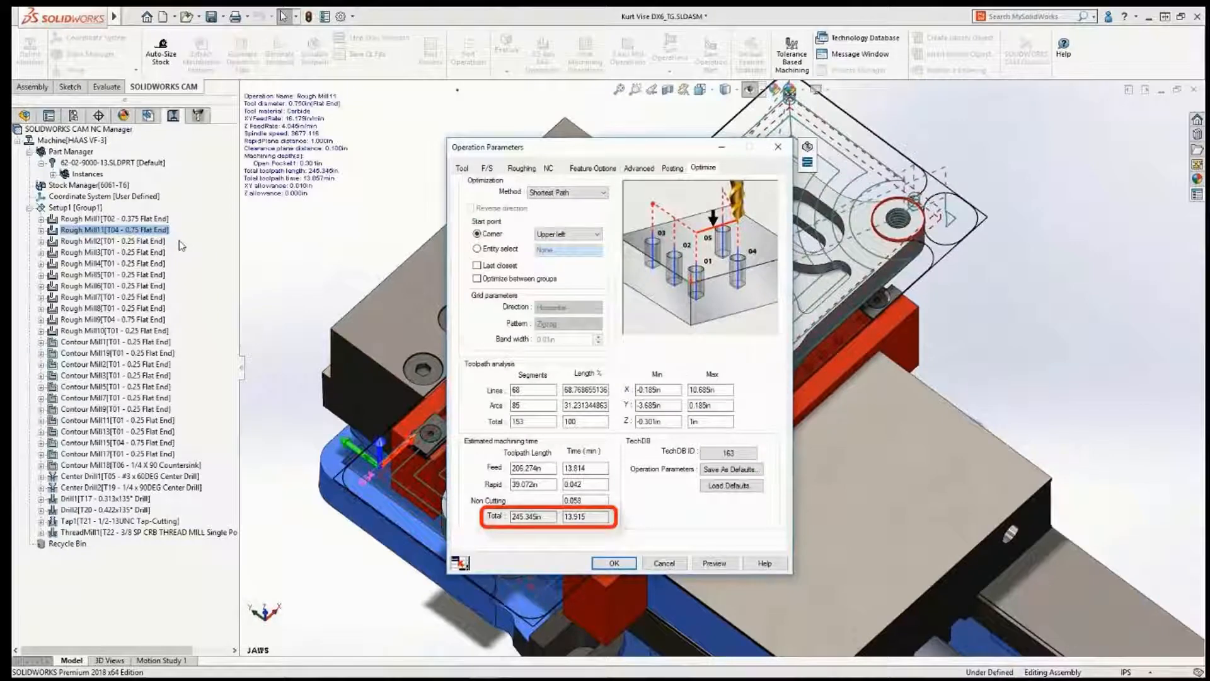
{"action": "left_click", "coordinate": [522, 168]}
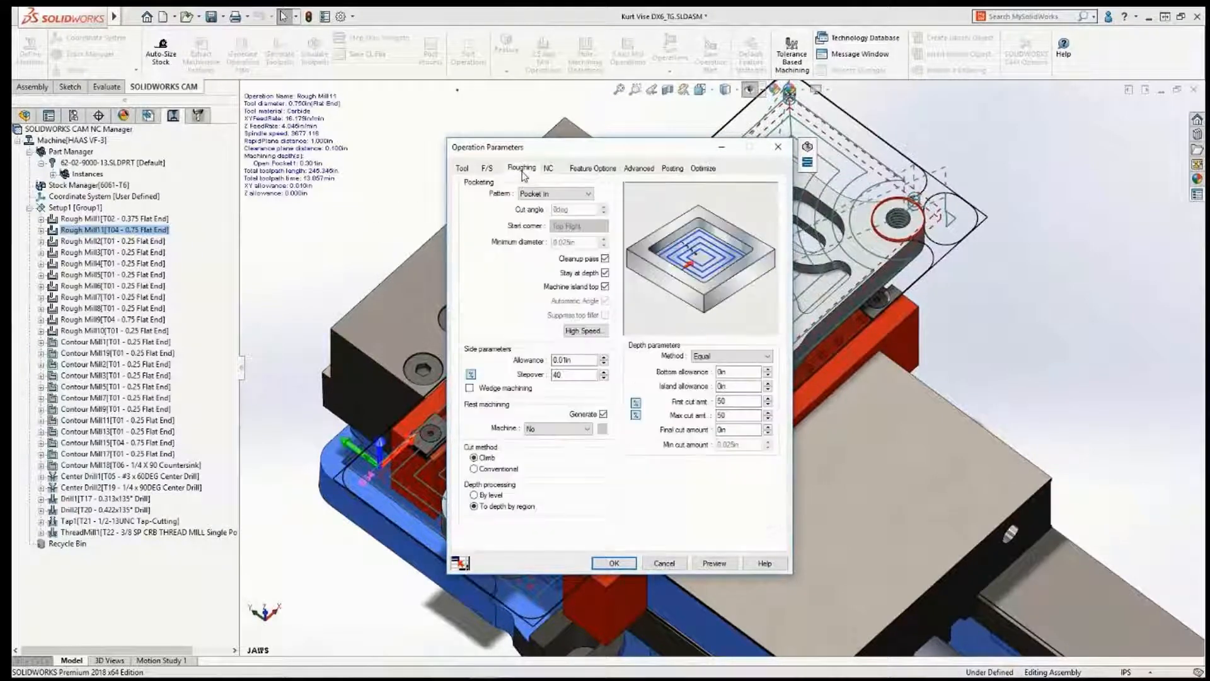
{"action": "left_click", "coordinate": [555, 193]}
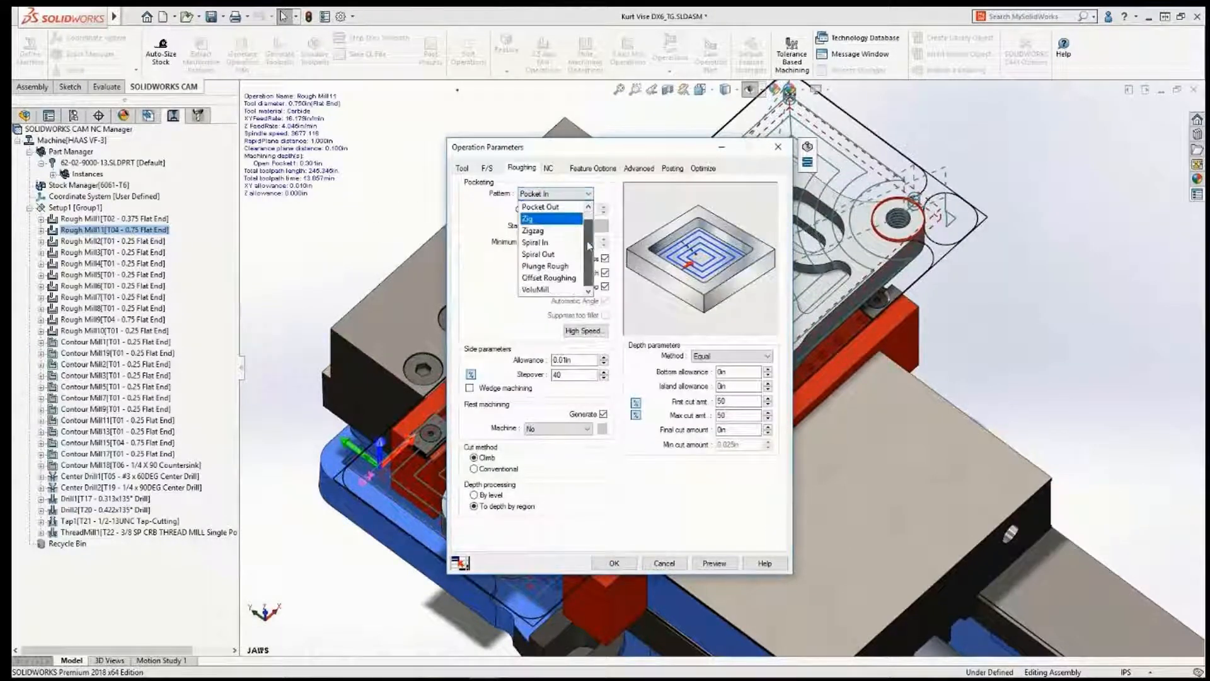
{"action": "scroll", "coordinate": [554, 287], "scroll_direction": "down", "scroll_amount": 1}
{"action": "left_click", "coordinate": [554, 291]}
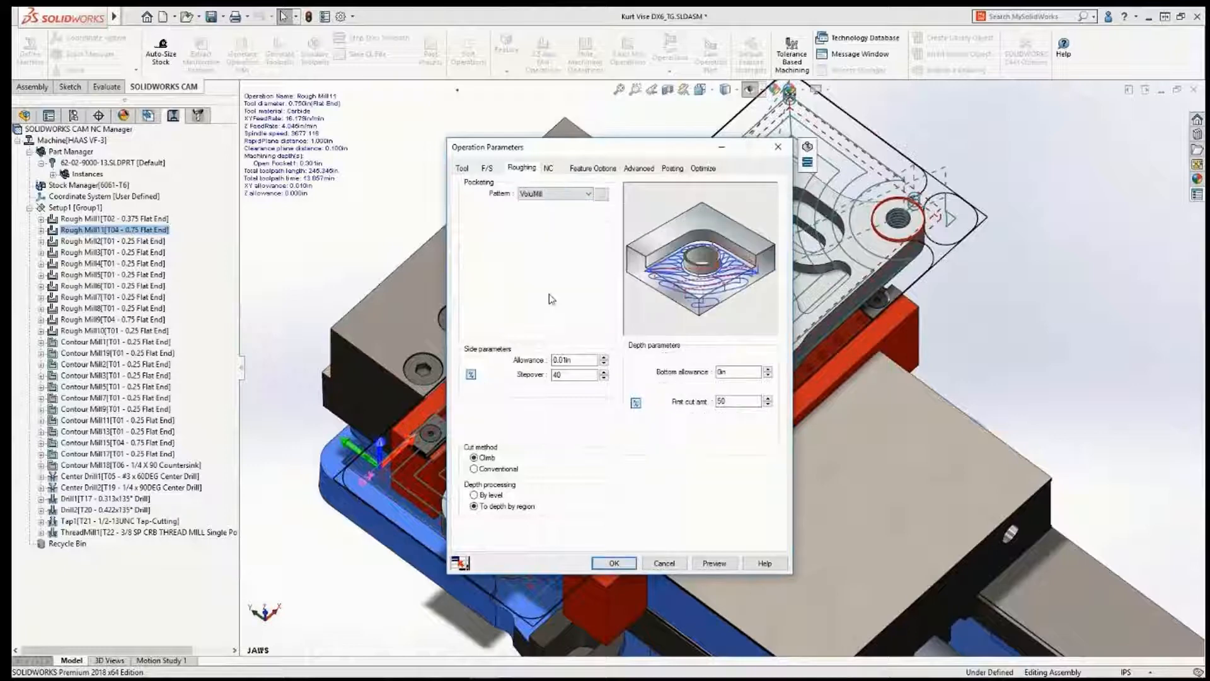
Step: Define Rough Mill11's feeds and speeds by operation, applying VoluMill Technology Expert recommendations about a third of the way from conservative to aggressive
{"action": "left_click", "coordinate": [489, 168]}
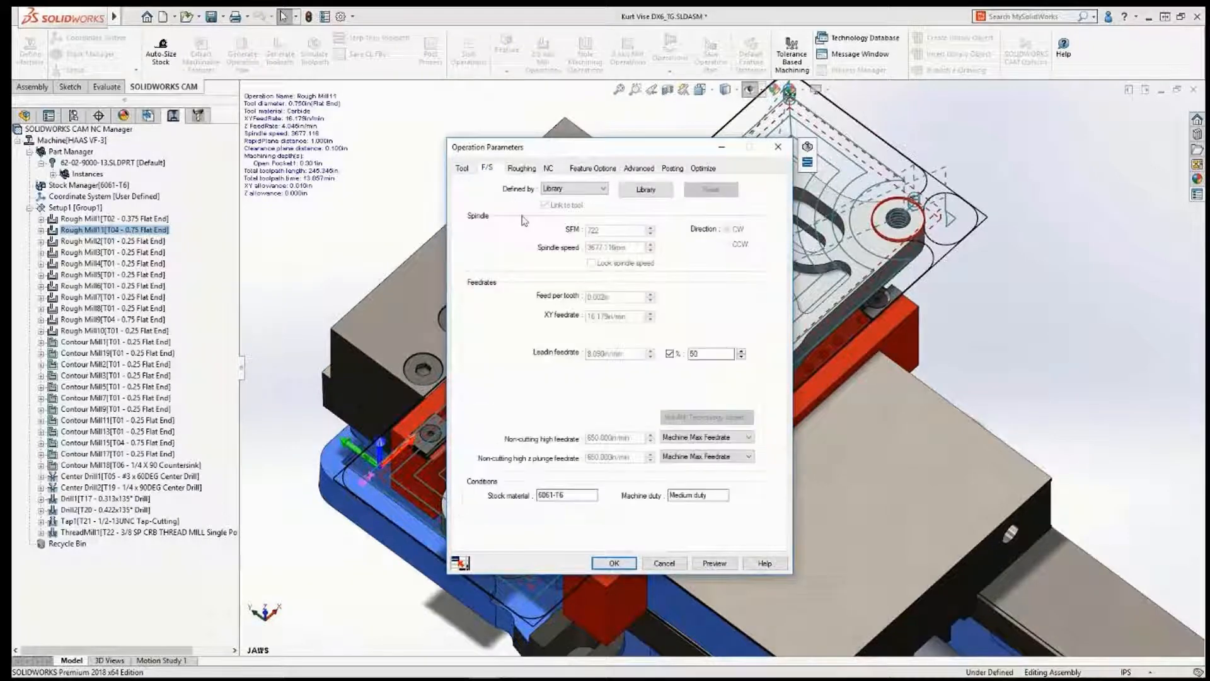
{"action": "left_click", "coordinate": [561, 189]}
{"action": "left_click", "coordinate": [560, 202]}
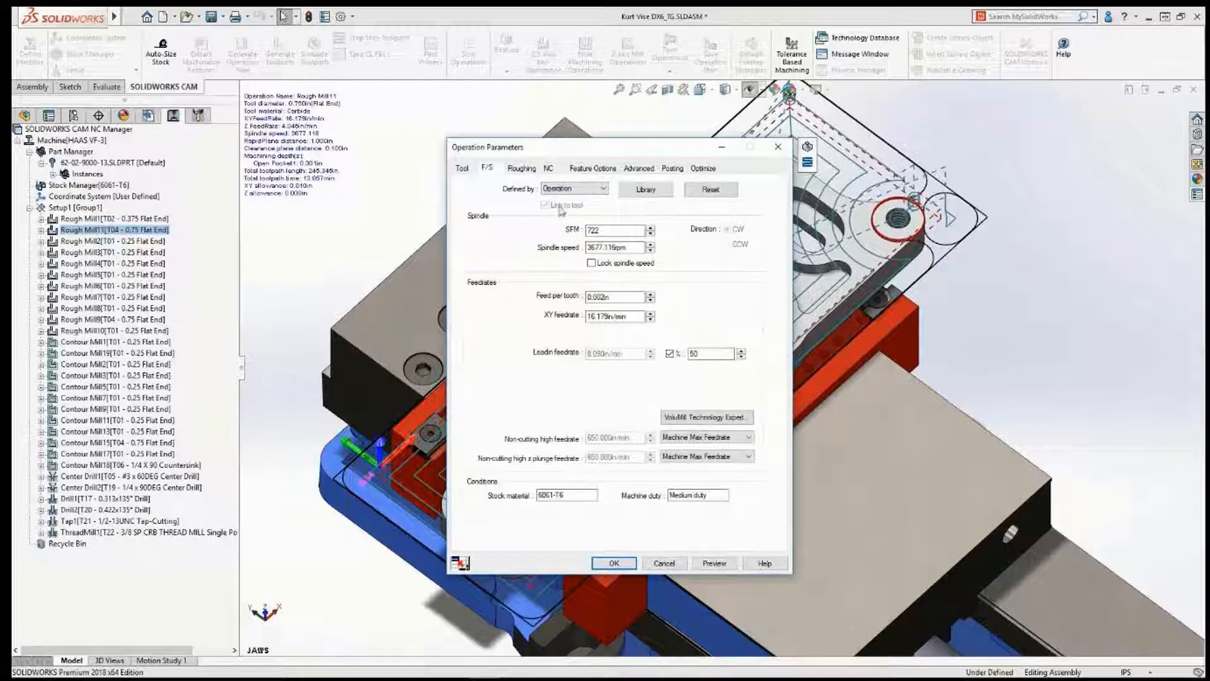
{"action": "left_click", "coordinate": [690, 417]}
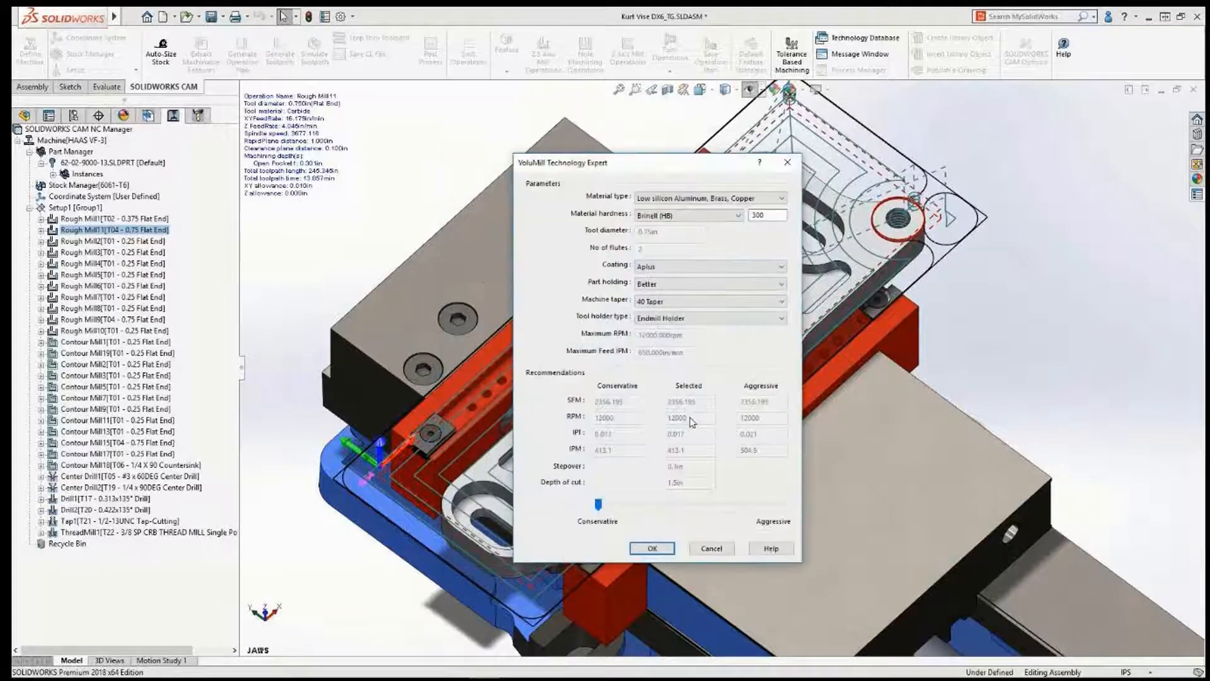
{"action": "left_click_drag", "start_coordinate": [599, 504], "coordinate": [663, 504]}
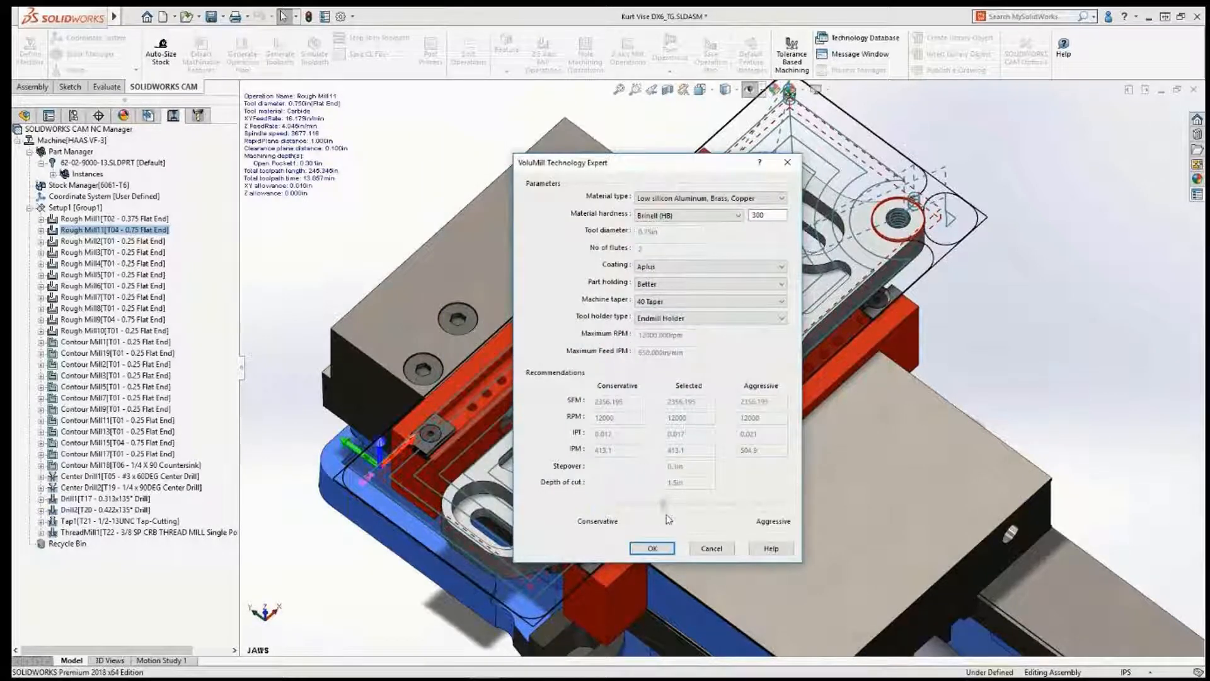
{"action": "left_click", "coordinate": [654, 549]}
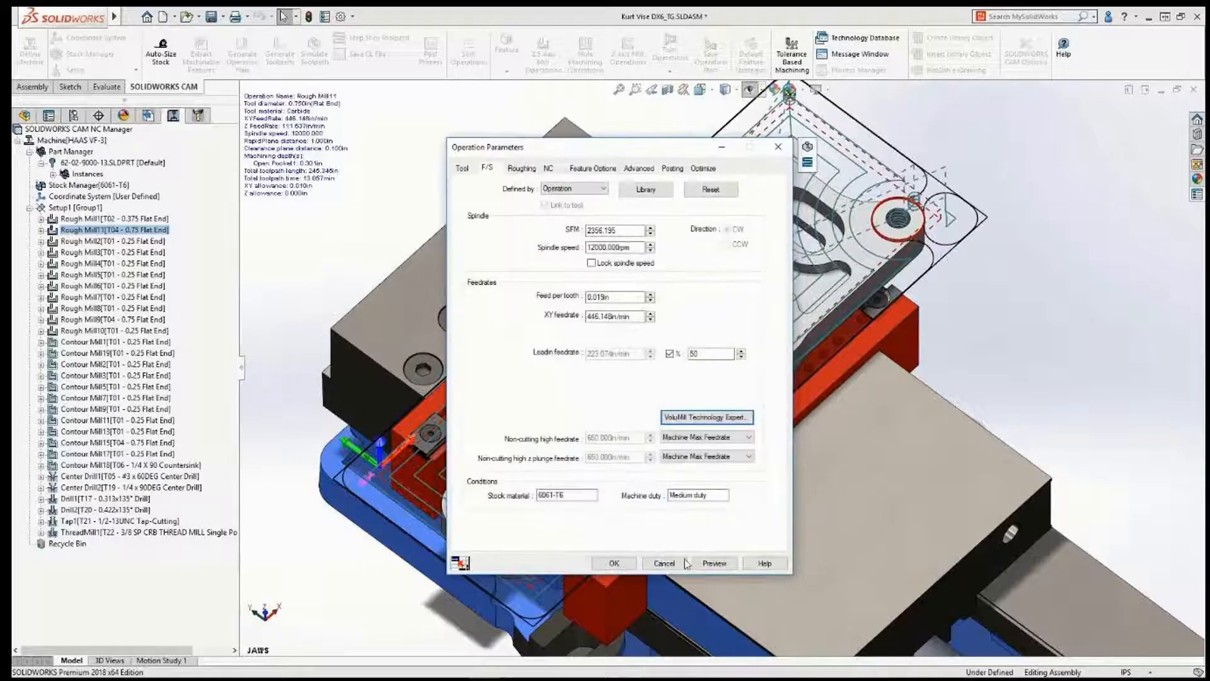
Step: Preview Rough Mill11's toolpath, check its estimated machining time, accept the operation parameters, and save the assembly
{"action": "left_click", "coordinate": [706, 566]}
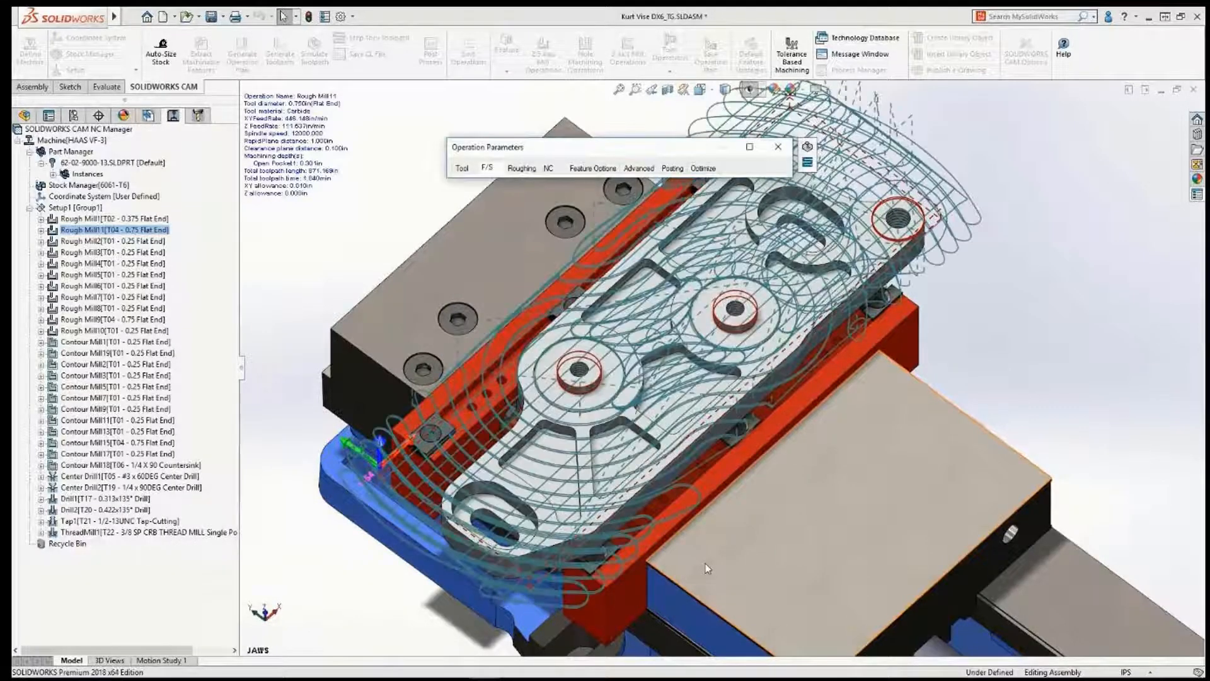
{"action": "left_click", "coordinate": [717, 172]}
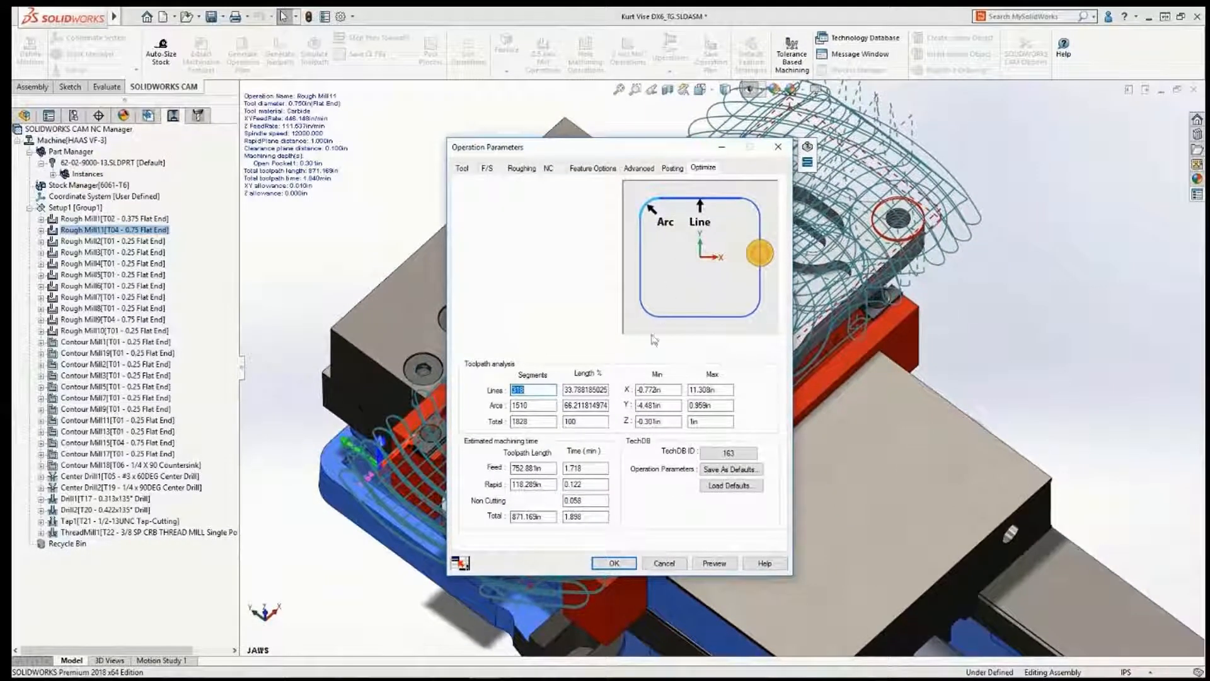
{"action": "left_click", "coordinate": [605, 563]}
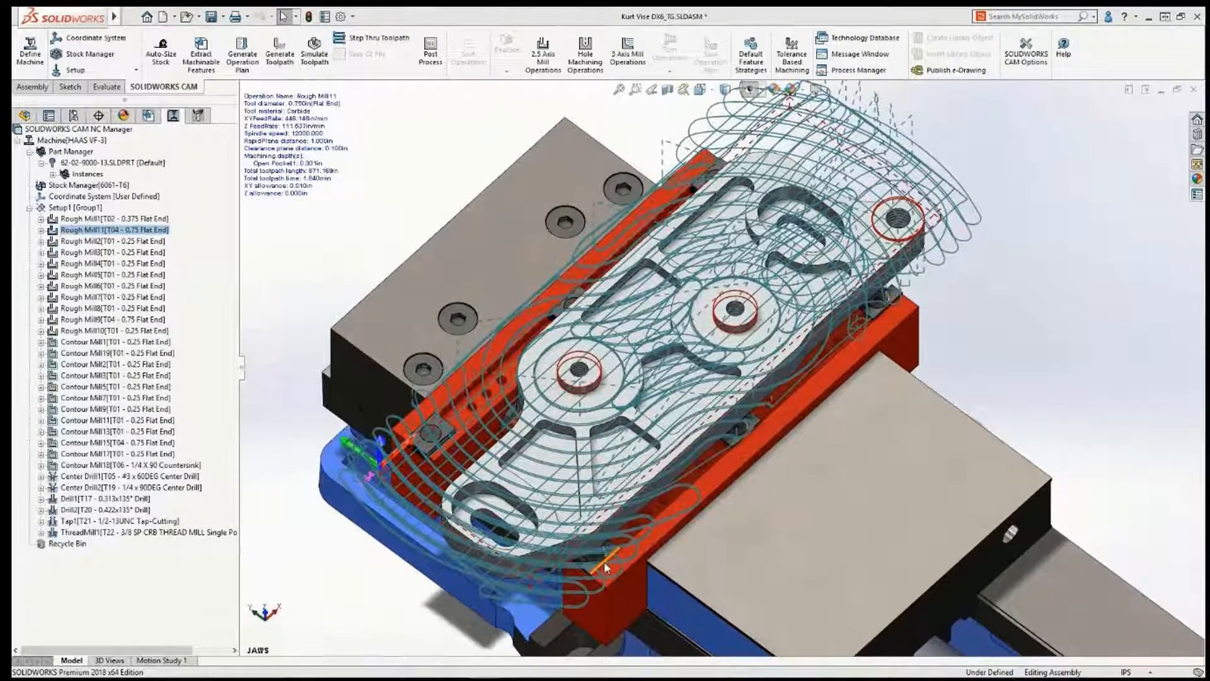
{"action": "key", "text": "ctrl+s"}
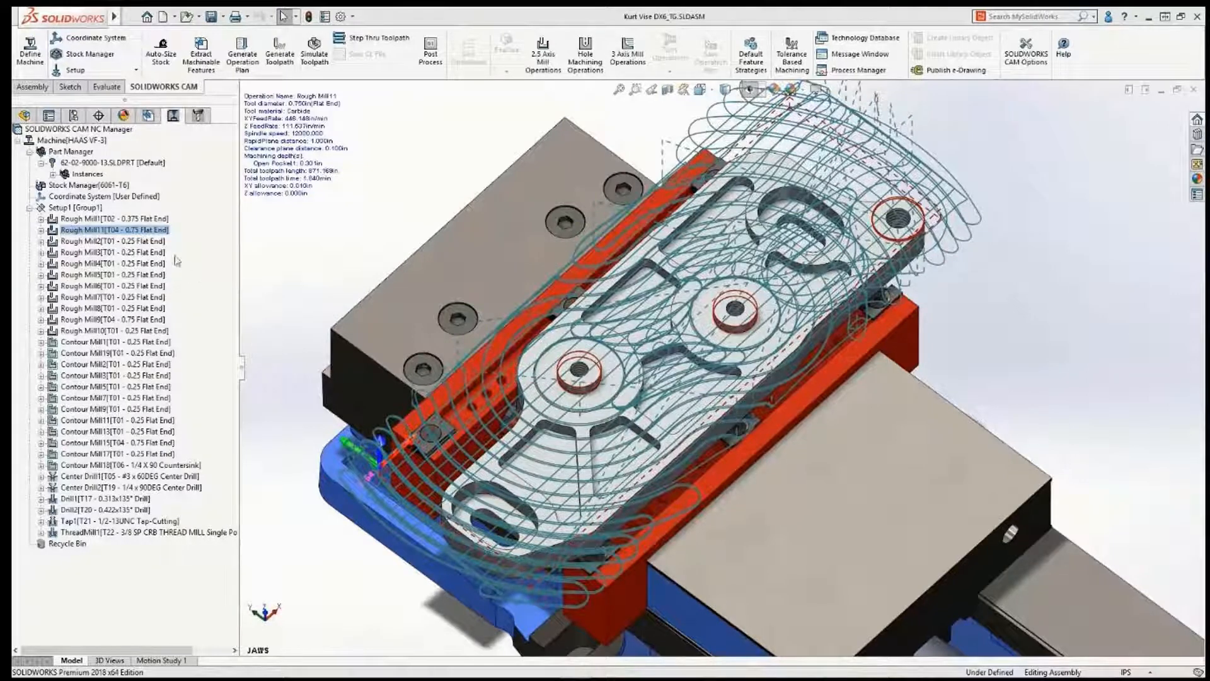
Step: Step through the first moves of Rough Mill11's toolpath and close the step-through
{"action": "right_click", "coordinate": [152, 231]}
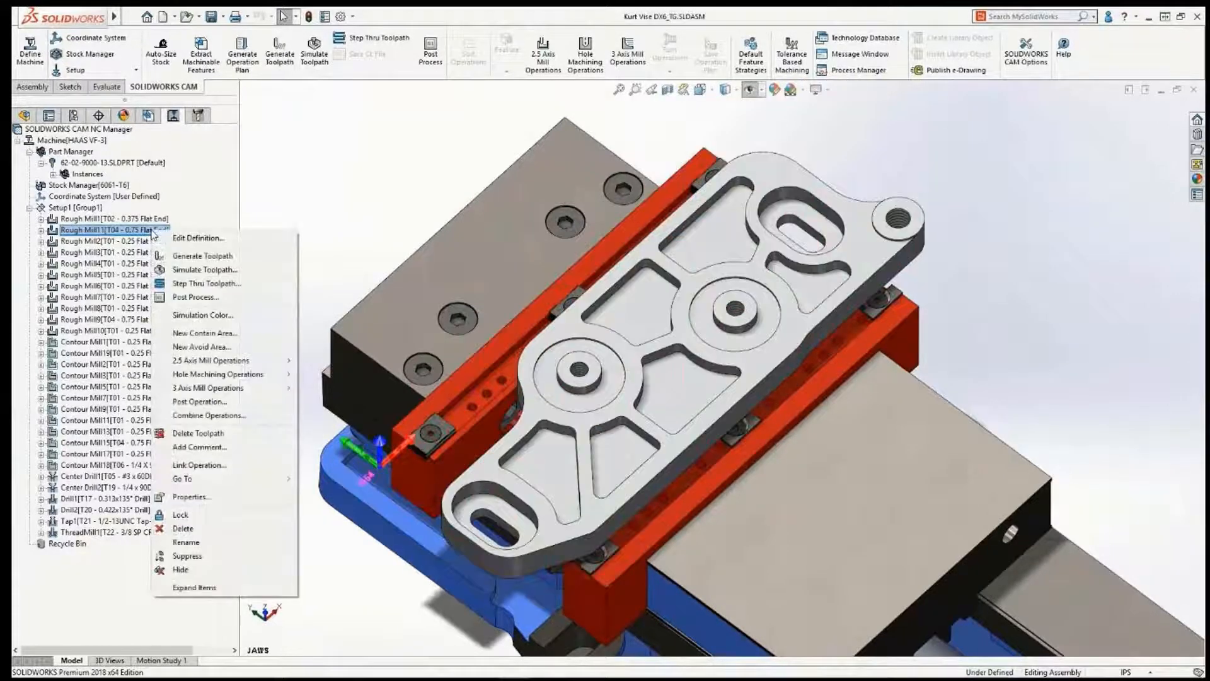
{"action": "left_click", "coordinate": [184, 285]}
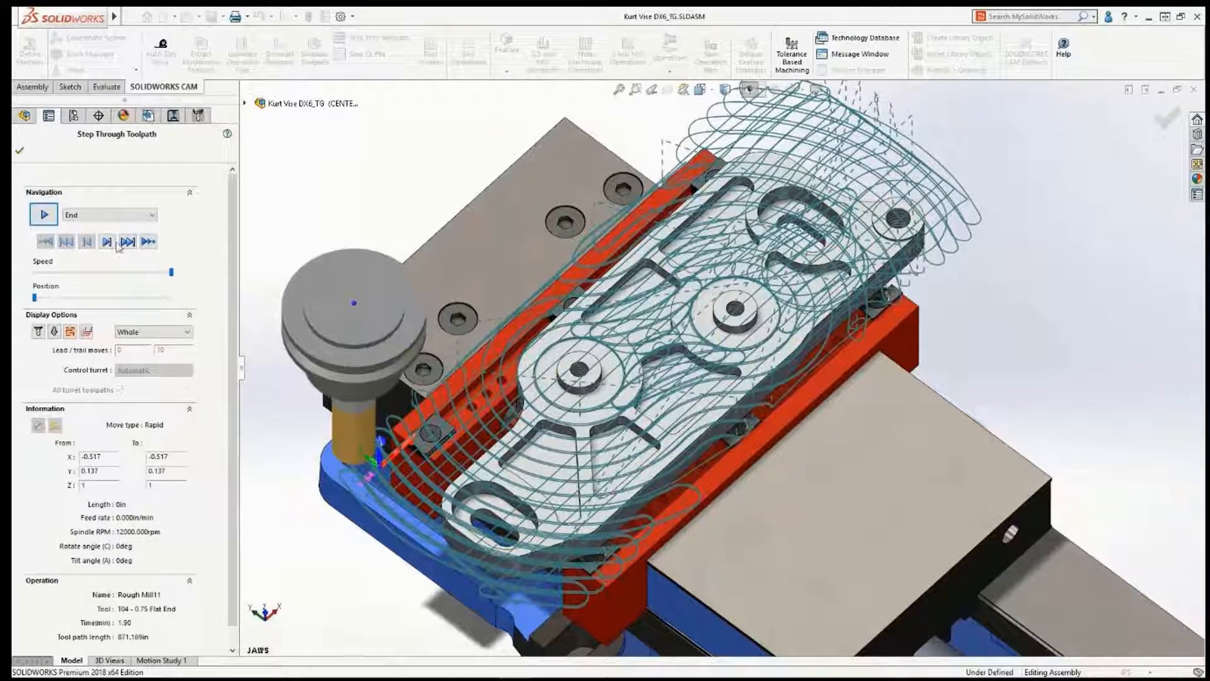
{"action": "left_click", "coordinate": [109, 243]}
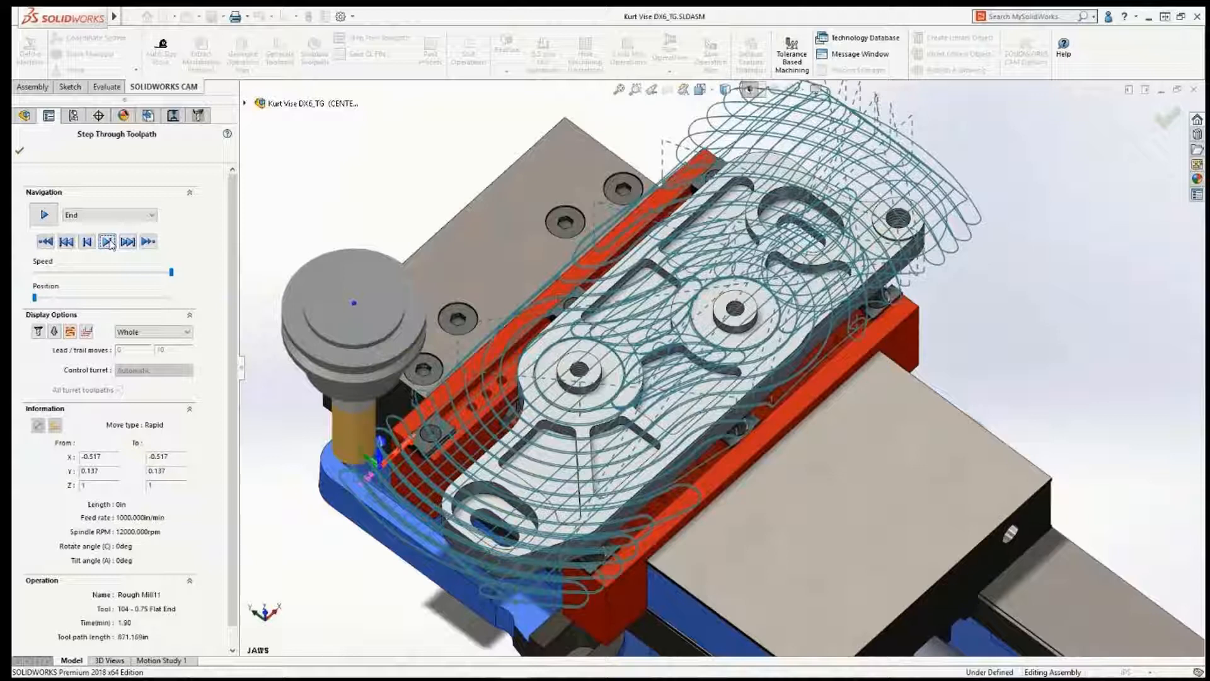
{"action": "left_click", "coordinate": [108, 243]}
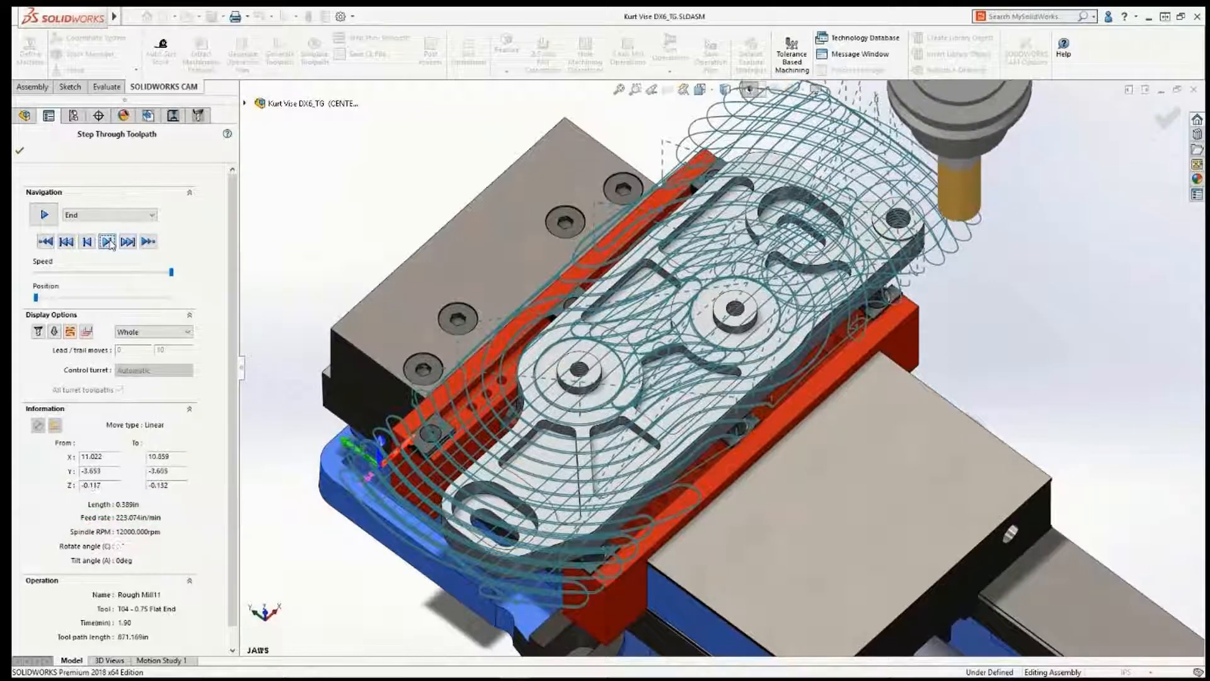
{"action": "left_click", "coordinate": [20, 151]}
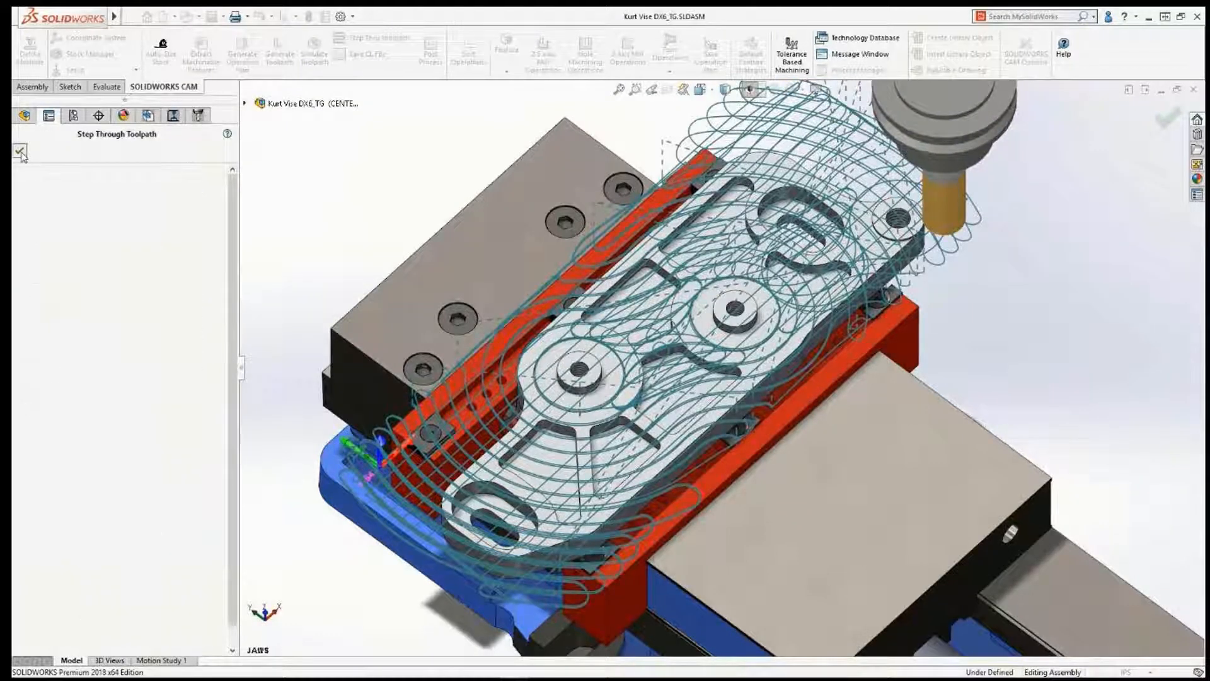
Step: Review the HAAS VF-3 machine's overall toolpath statistics and estimated machining time with the VoluMill roughing applied
{"action": "right_click", "coordinate": [72, 141]}
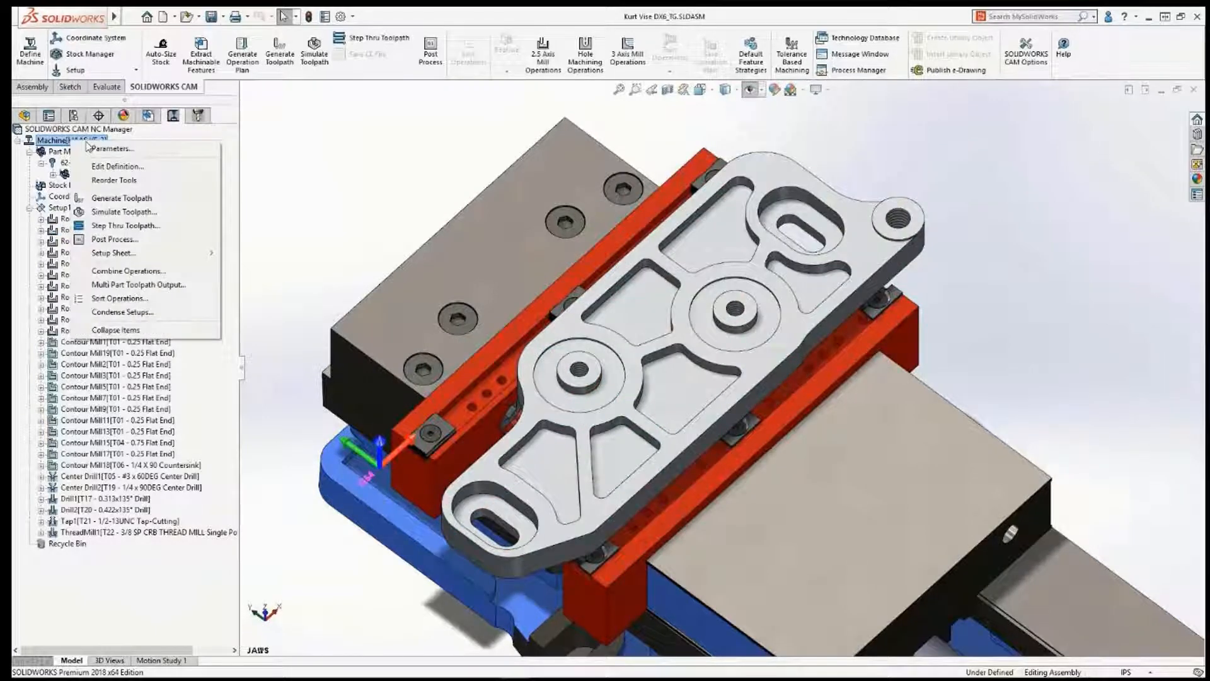
{"action": "left_click", "coordinate": [112, 150]}
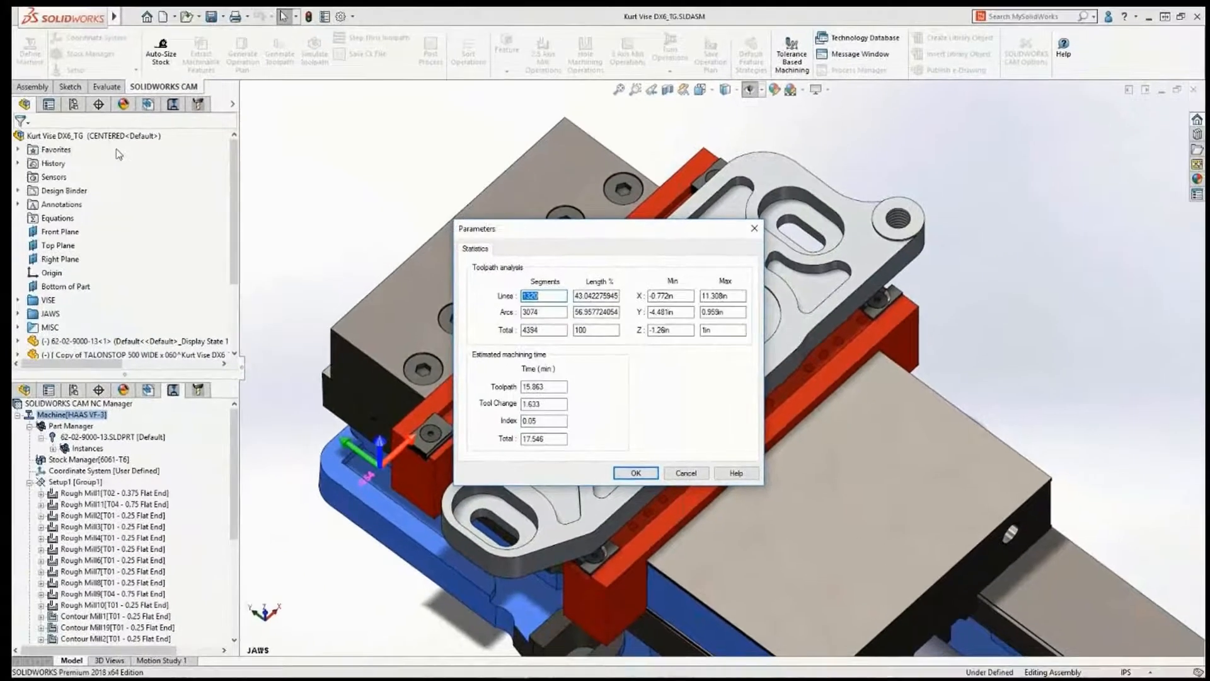
{"action": "left_click", "coordinate": [632, 474]}
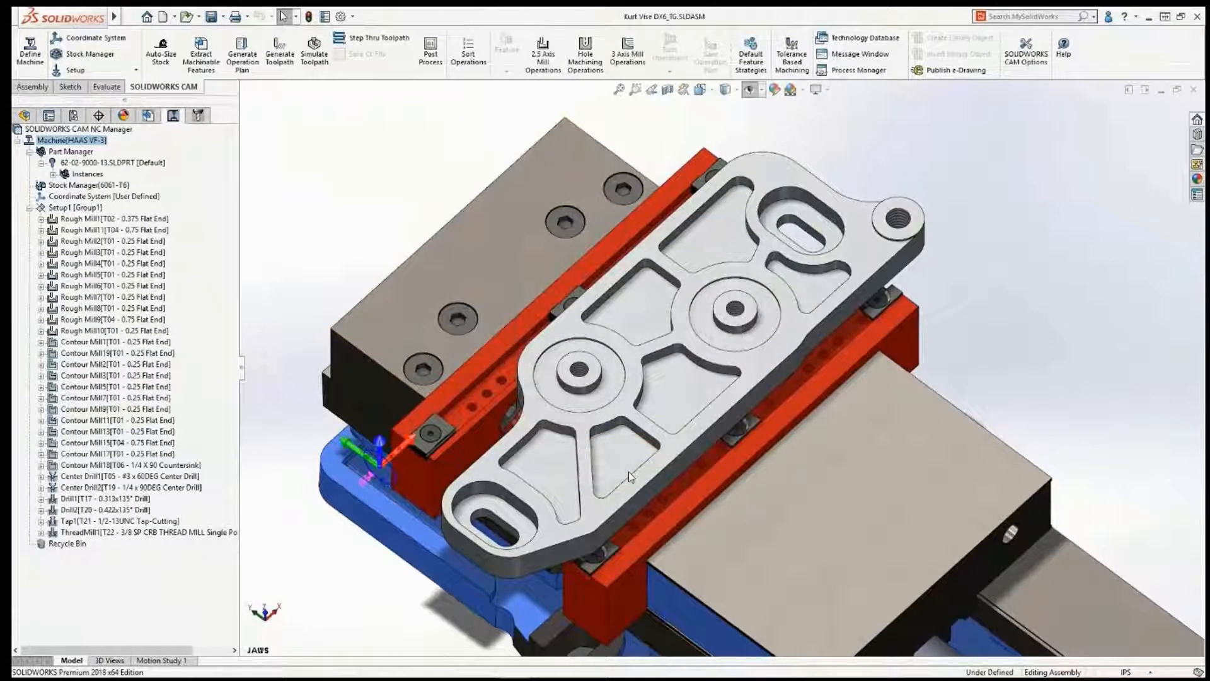
Step: Run the toolpath simulation of all operations in Setup1
{"action": "right_click", "coordinate": [95, 209]}
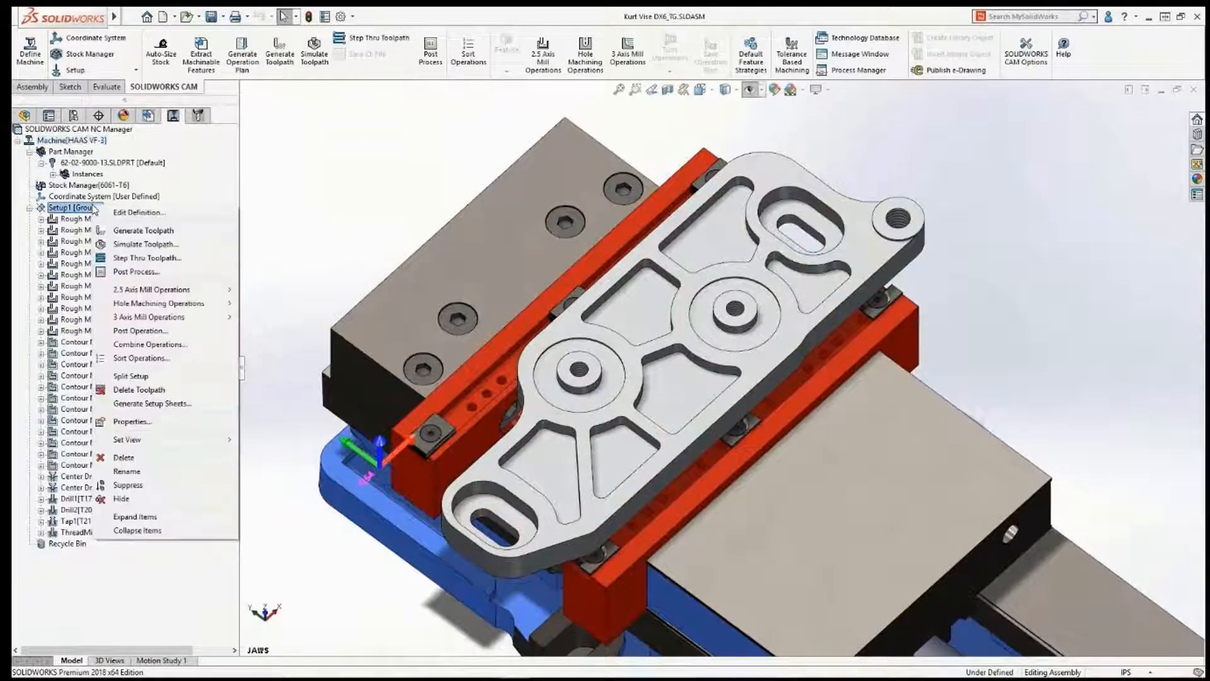
{"action": "left_click", "coordinate": [127, 245]}
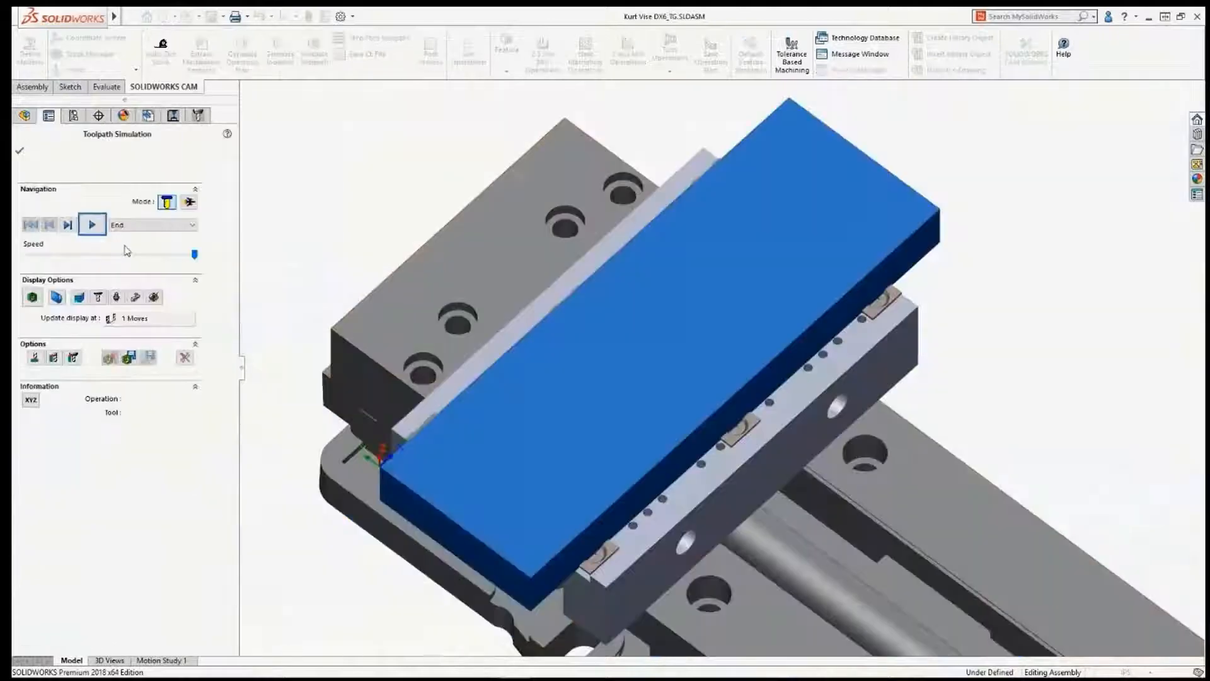
{"action": "left_click", "coordinate": [93, 226]}
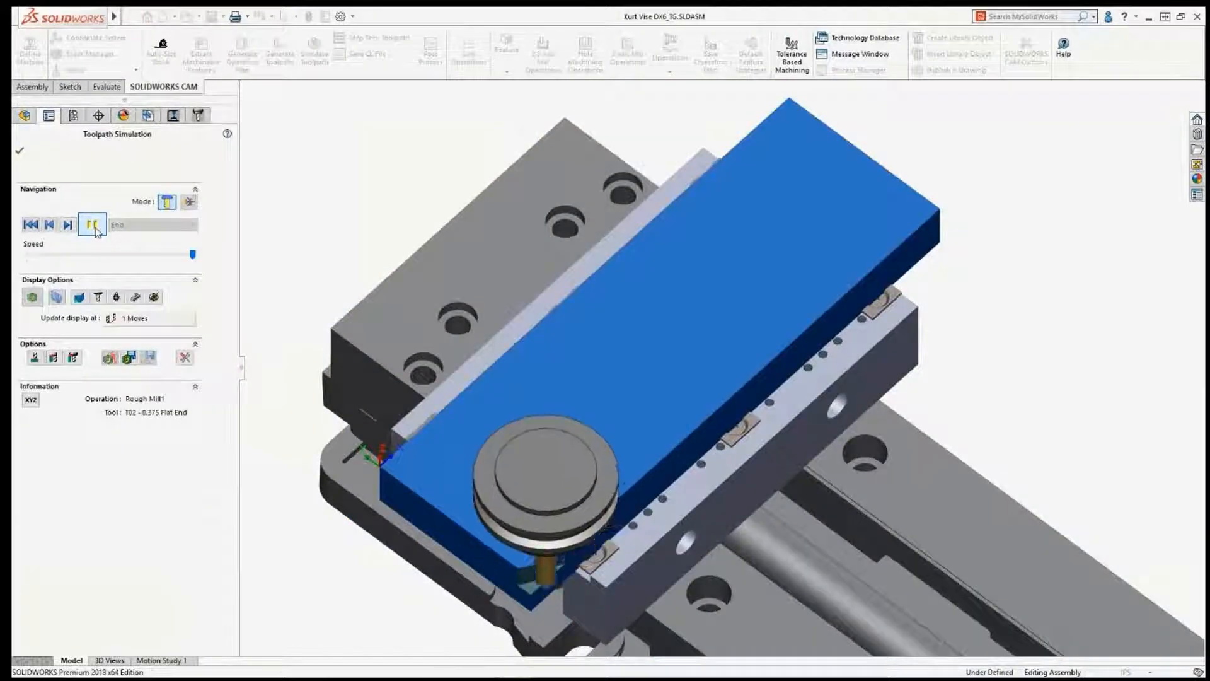